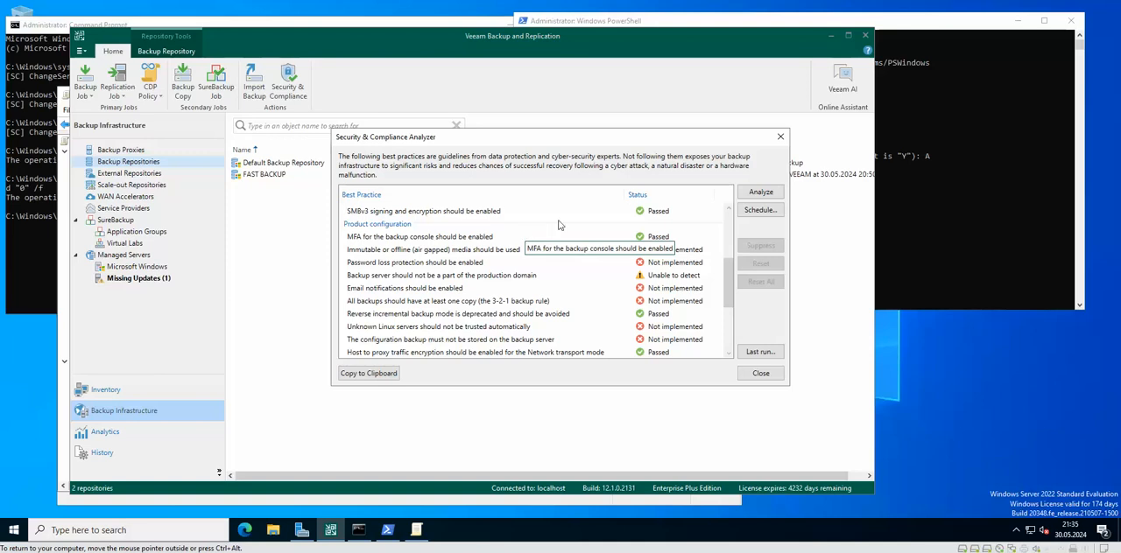
Step: Review the infrastructure security and product configuration best practices in the Security & Compliance Analyzer, and close it
left_click_drag(729, 287, 732, 231)
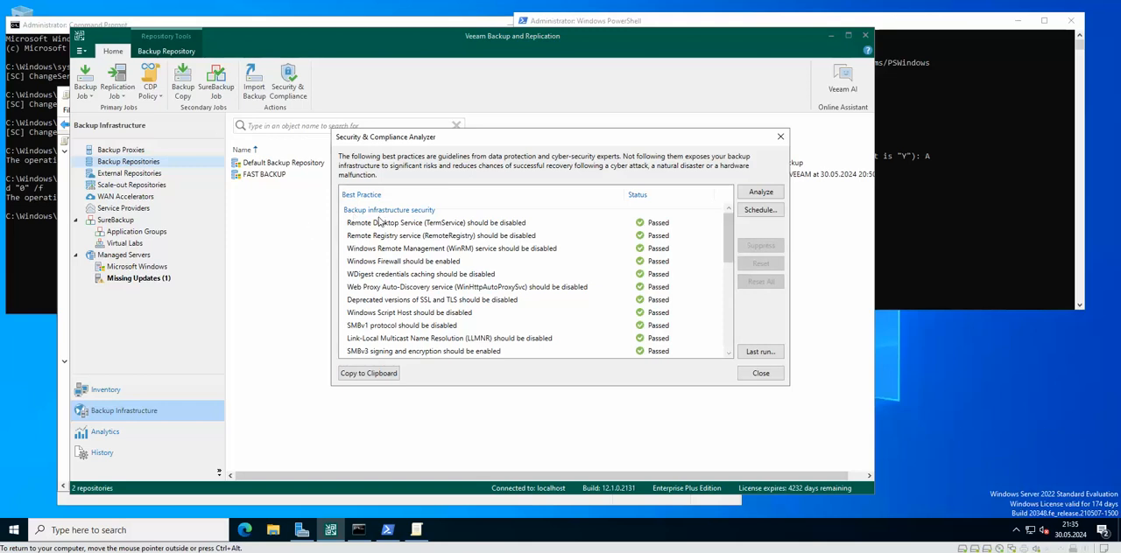
left_click_drag(730, 237, 731, 284)
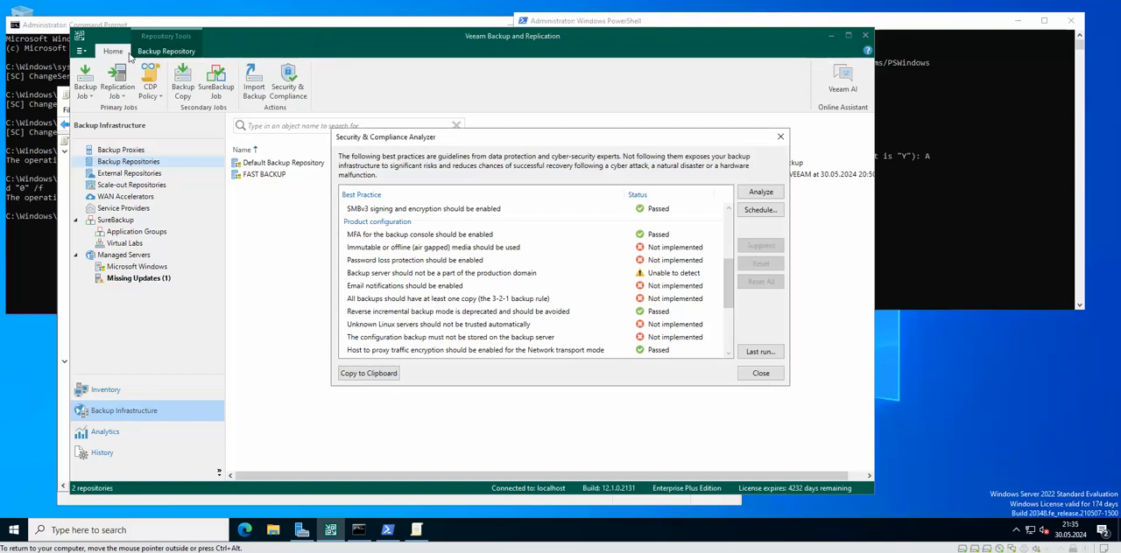
left_click(85, 54)
left_click(781, 137)
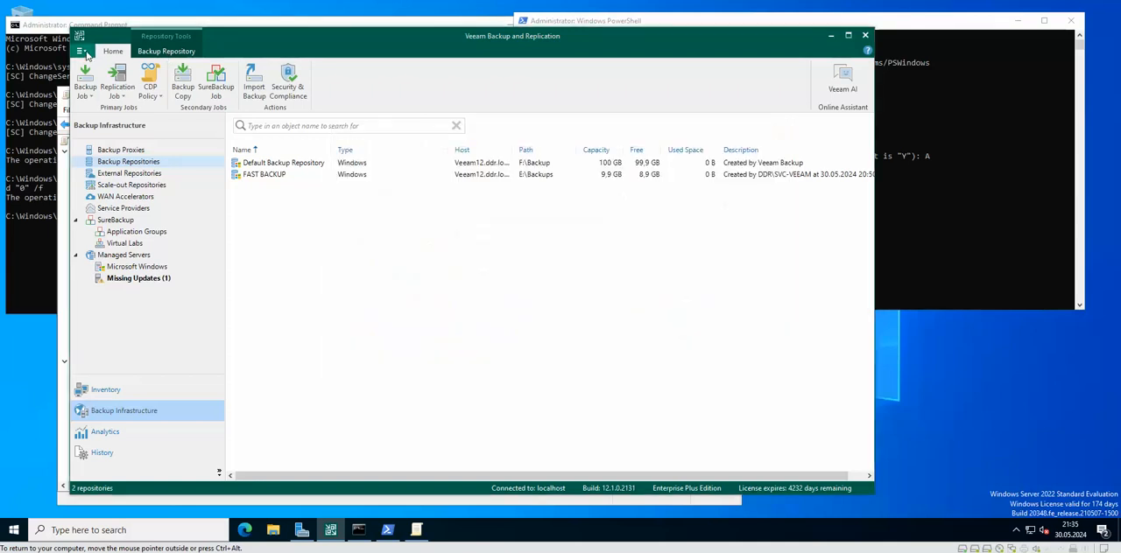
Step: Inspect the multi-factor authentication setting for the Veeam Backup Administrator account in Users & Roles
left_click(85, 53)
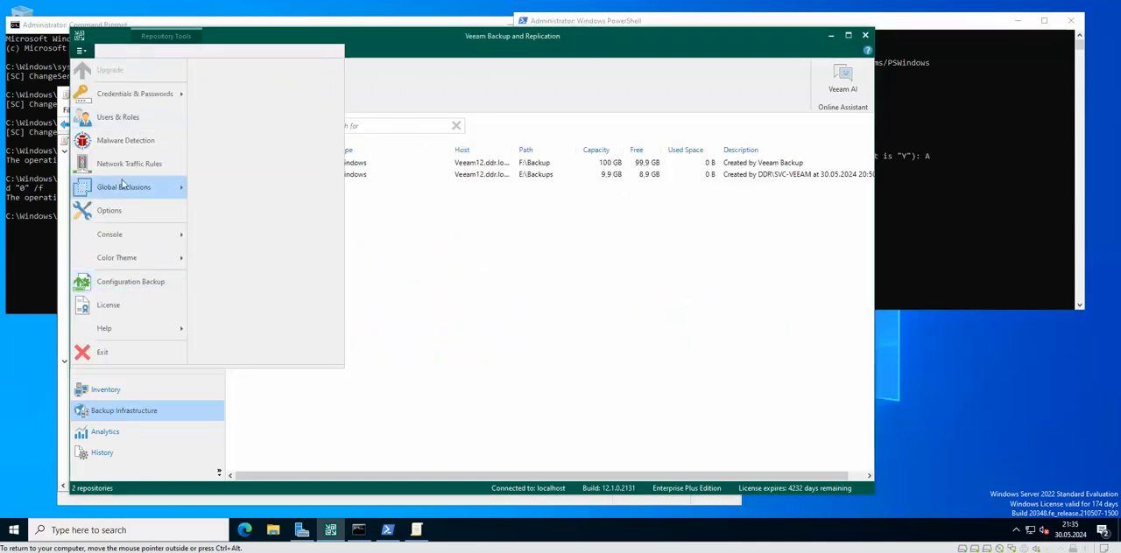
left_click(116, 117)
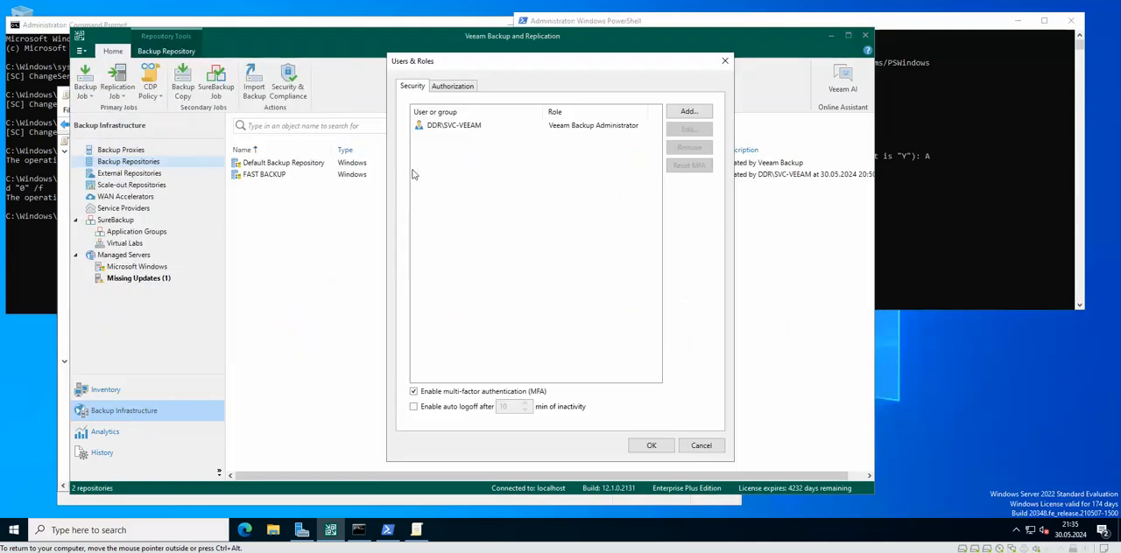
left_click(455, 128)
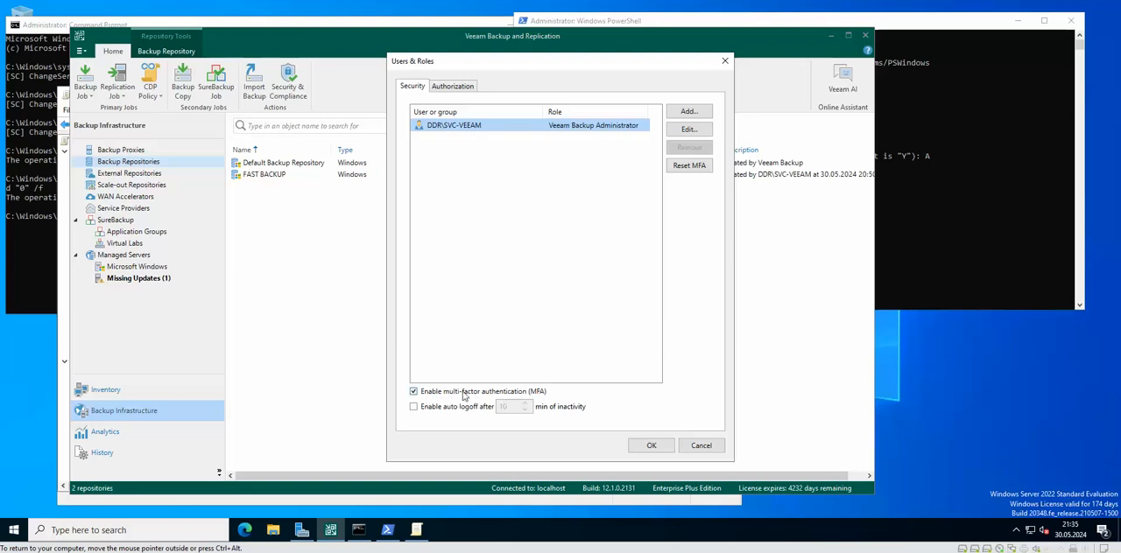
left_click(700, 446)
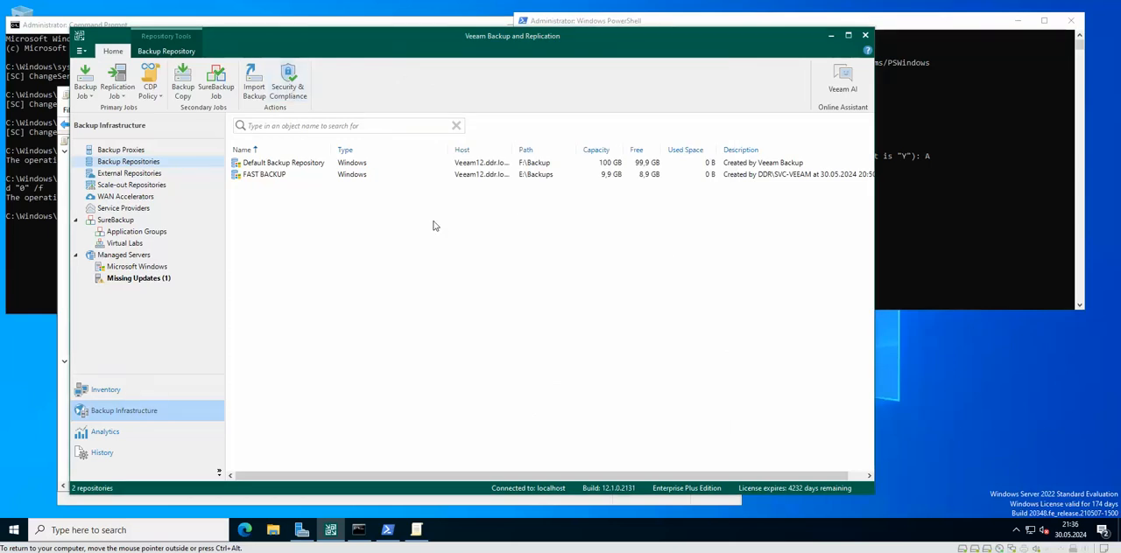
Step: Reopen the Security & Compliance Analyzer and select the best practice "Immutable or offline (air gapped) media should be used"
left_click(285, 81)
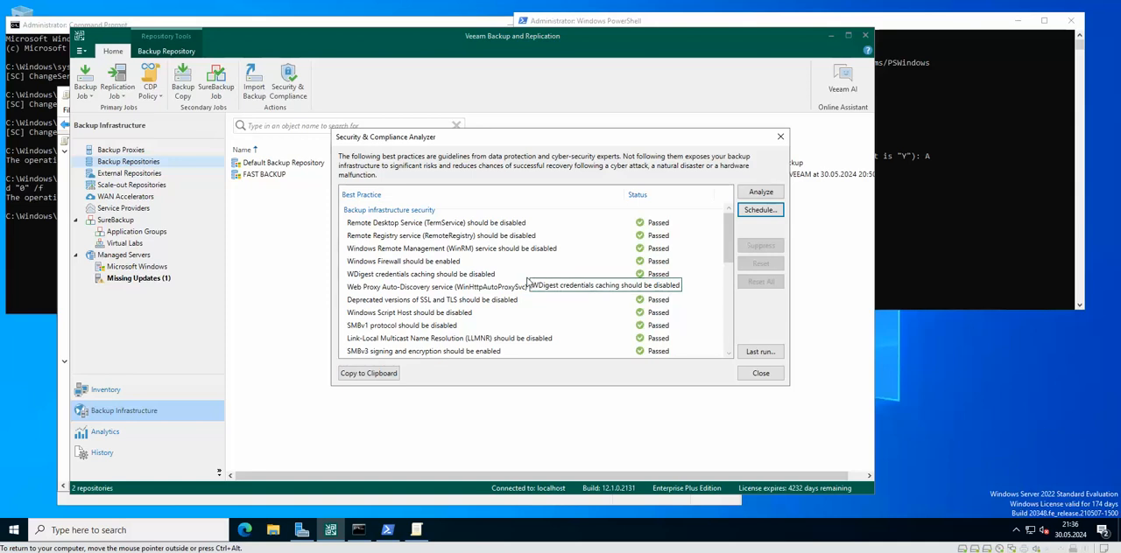
scroll(534, 271, "down", 3)
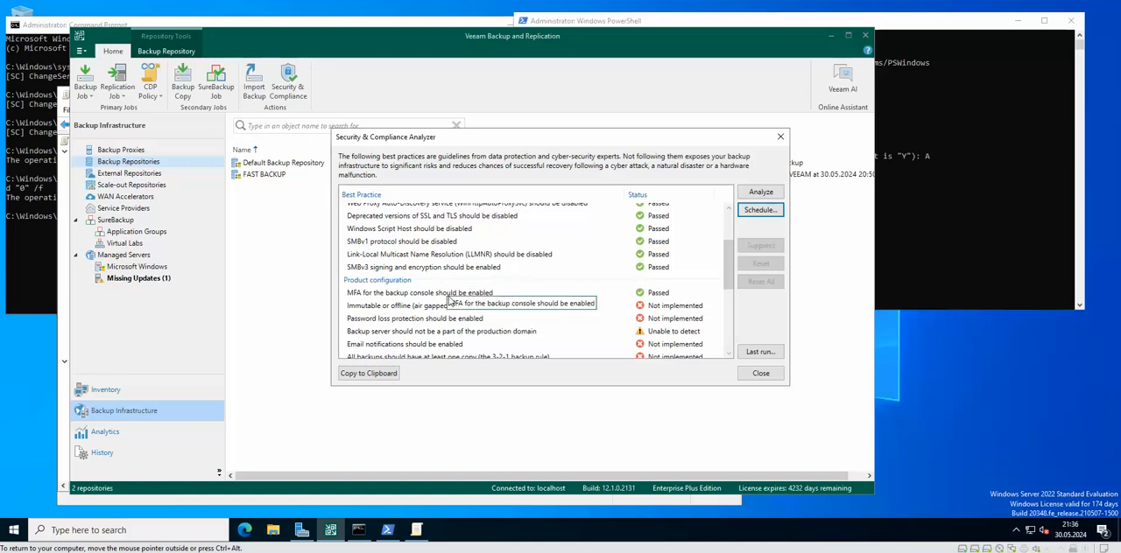
scroll(562, 297, "down", 1)
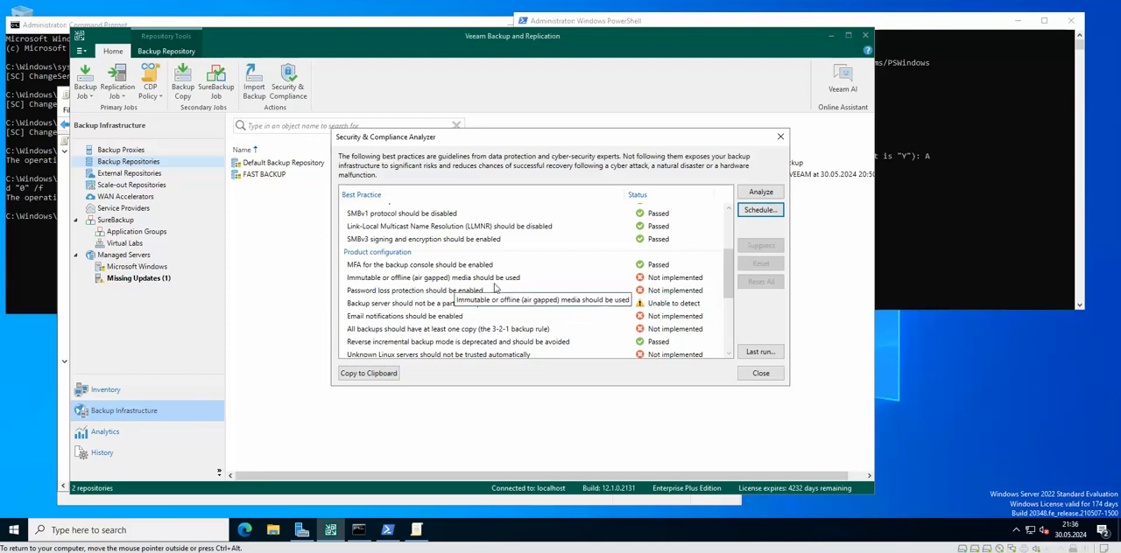
left_click(374, 279)
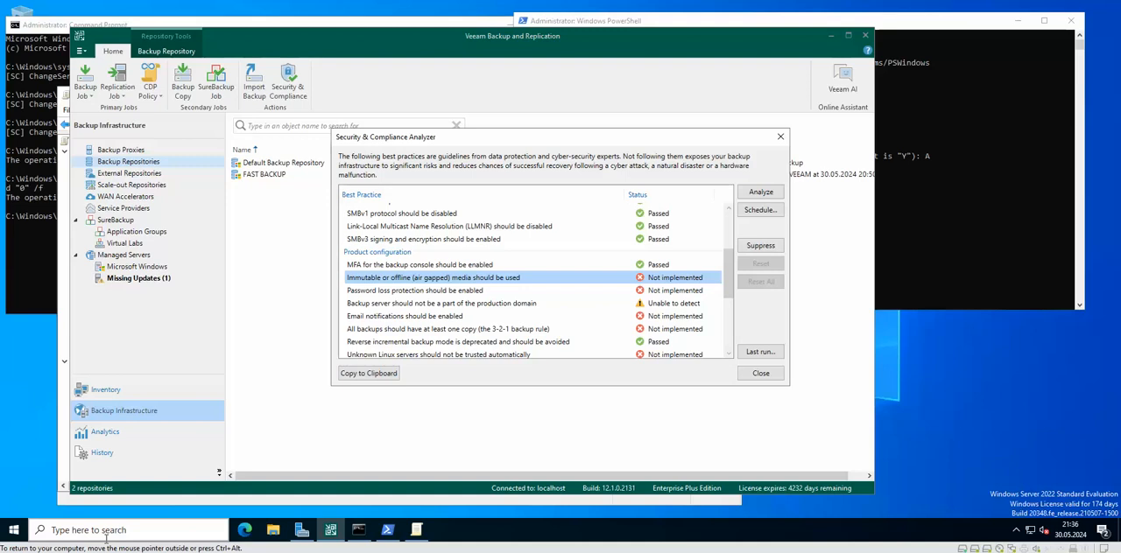
Step: Launch Microsoft Edge, get through its first-run setup without signing in, and close the extra welcome tab
left_click(244, 530)
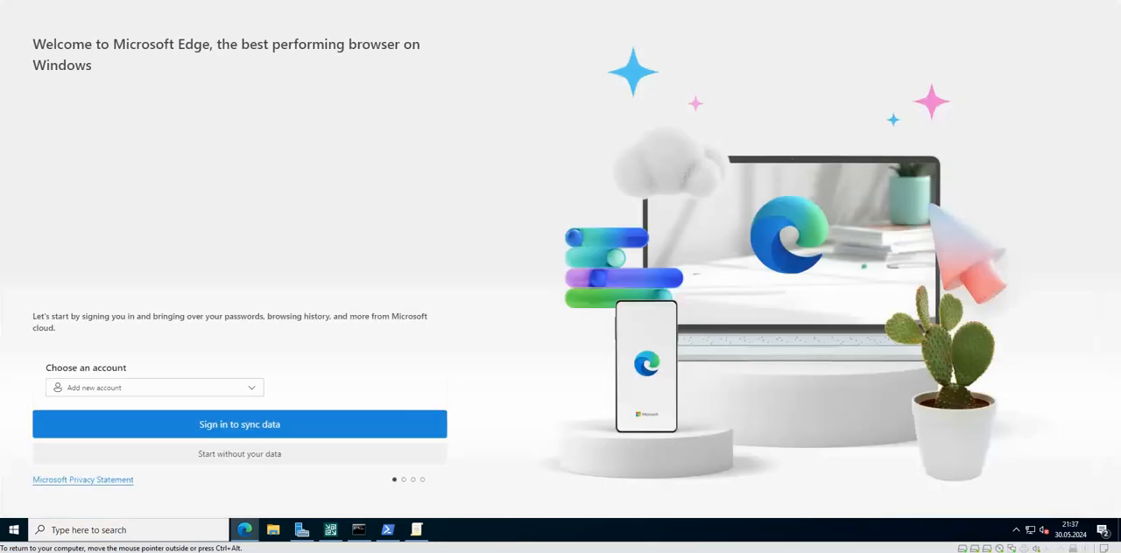
left_click(269, 462)
left_click(92, 409)
left_click(114, 451)
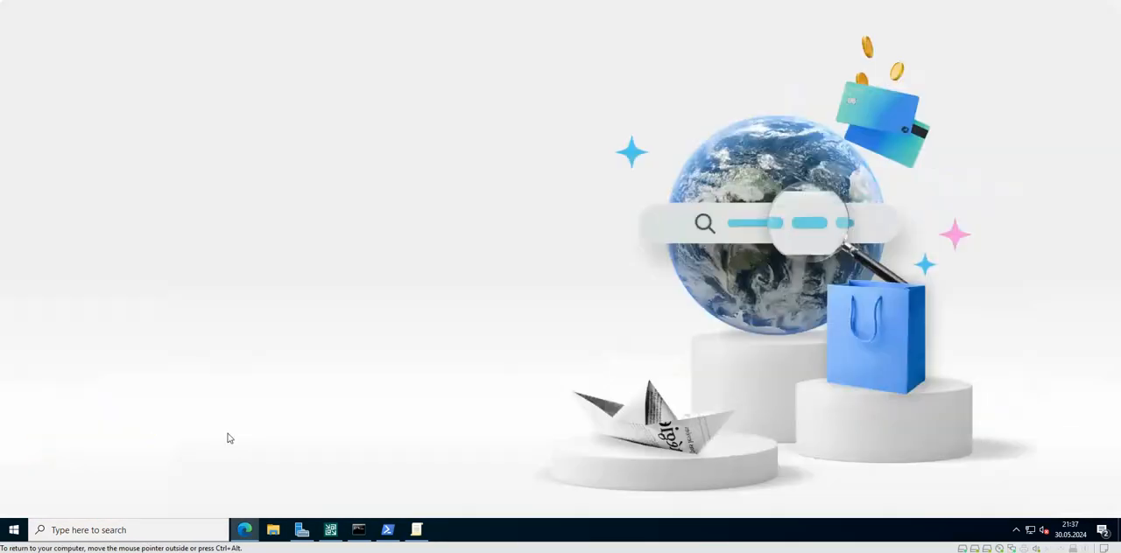
left_click(131, 419)
left_click(87, 453)
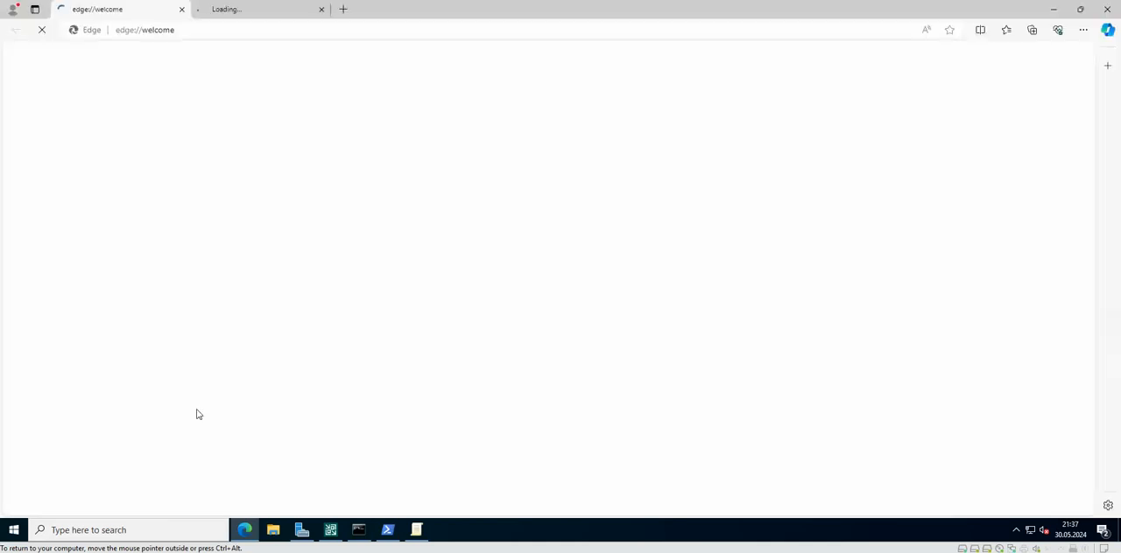
left_click_drag(426, 15, 359, 53)
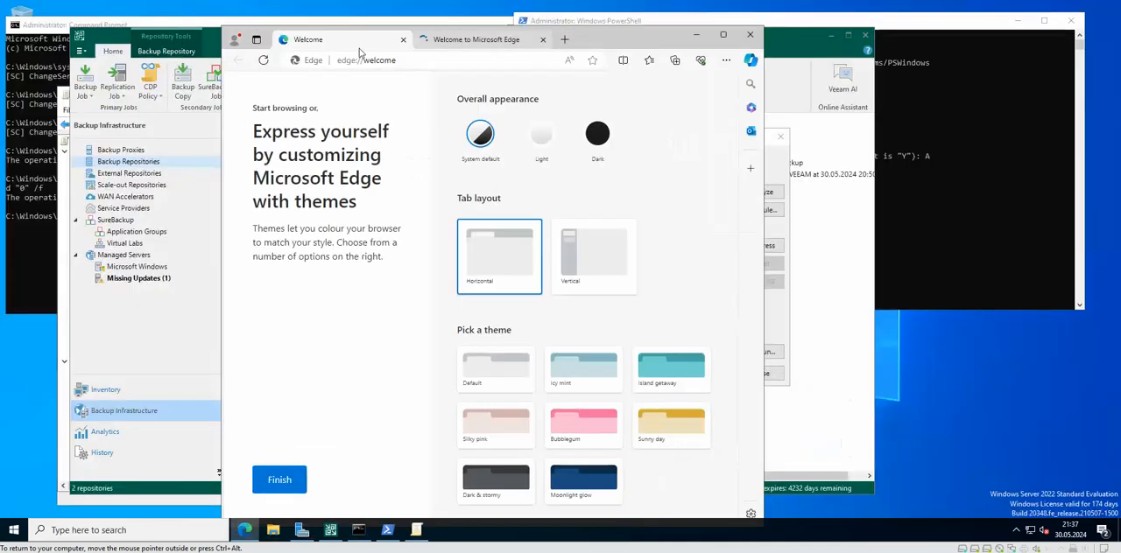
left_click(542, 40)
left_click_drag(572, 42, 727, 45)
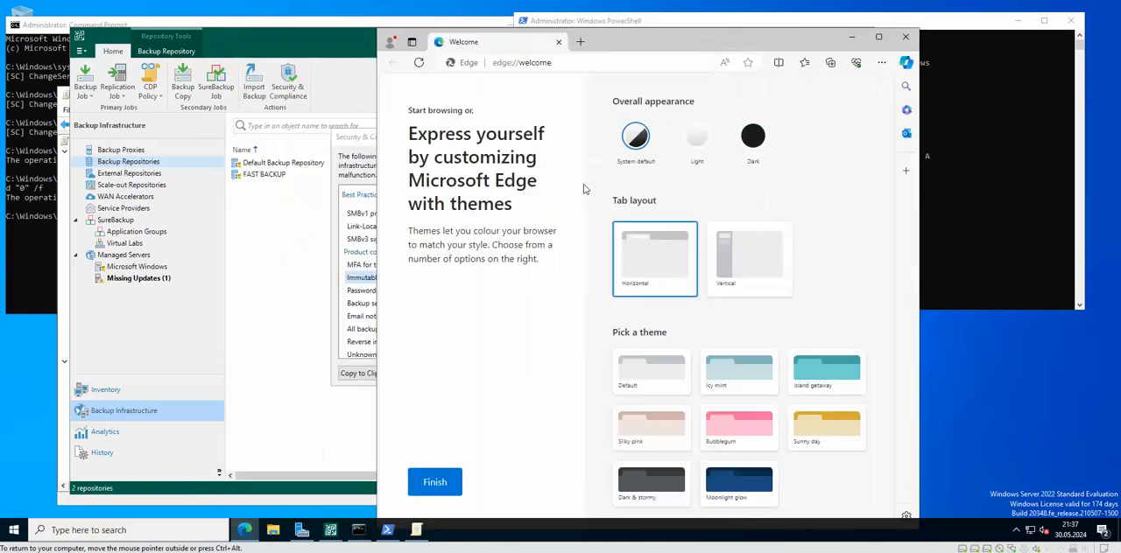
Step: Search the web for "immutable or offline veeam" and accept the Bing cookie notice
left_click(573, 69)
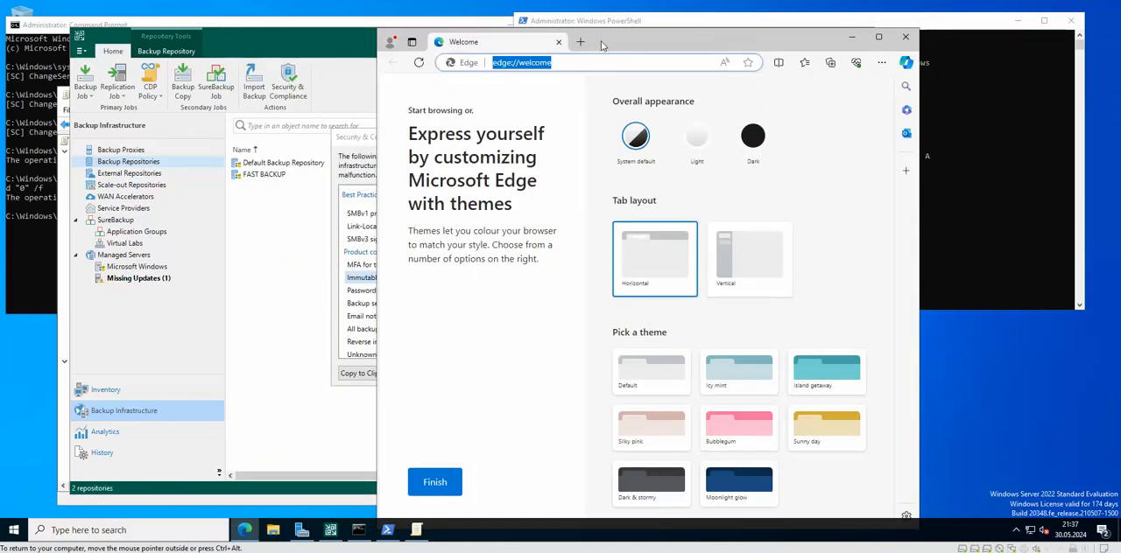
type("i")
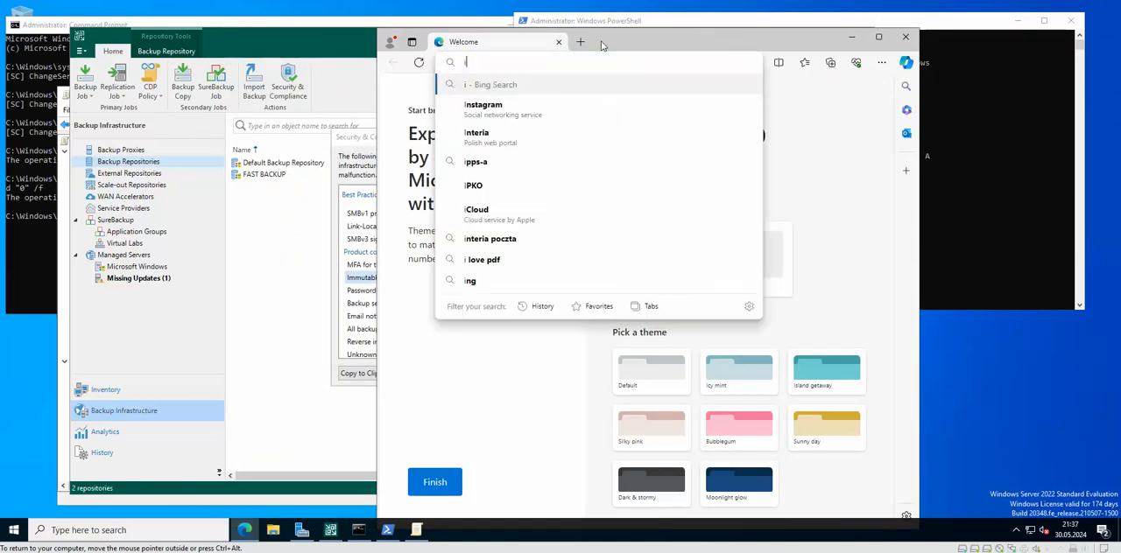
type("mmutable o")
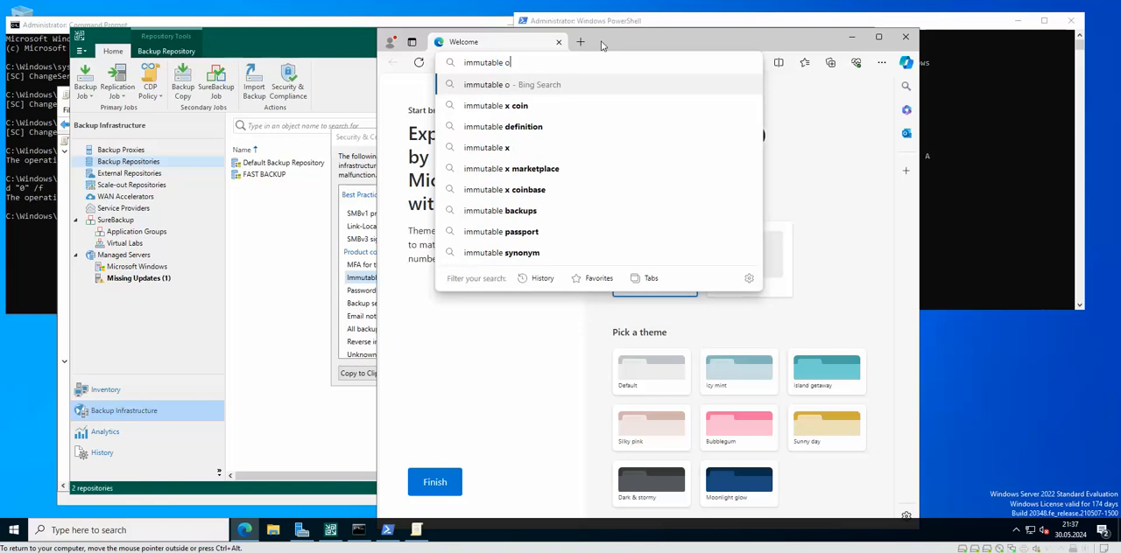
type("r offline")
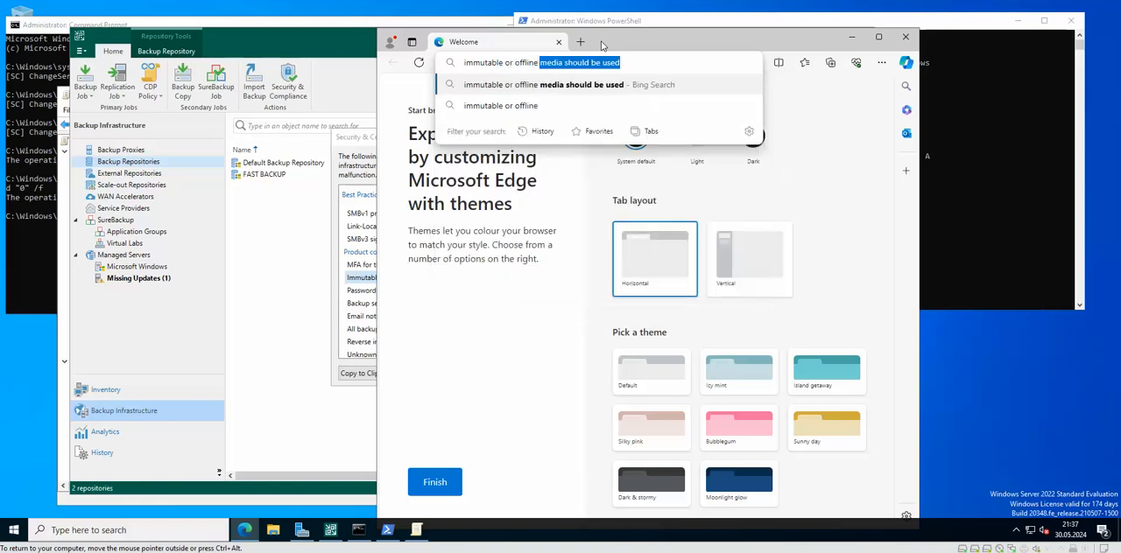
type(" veeam")
key("Return")
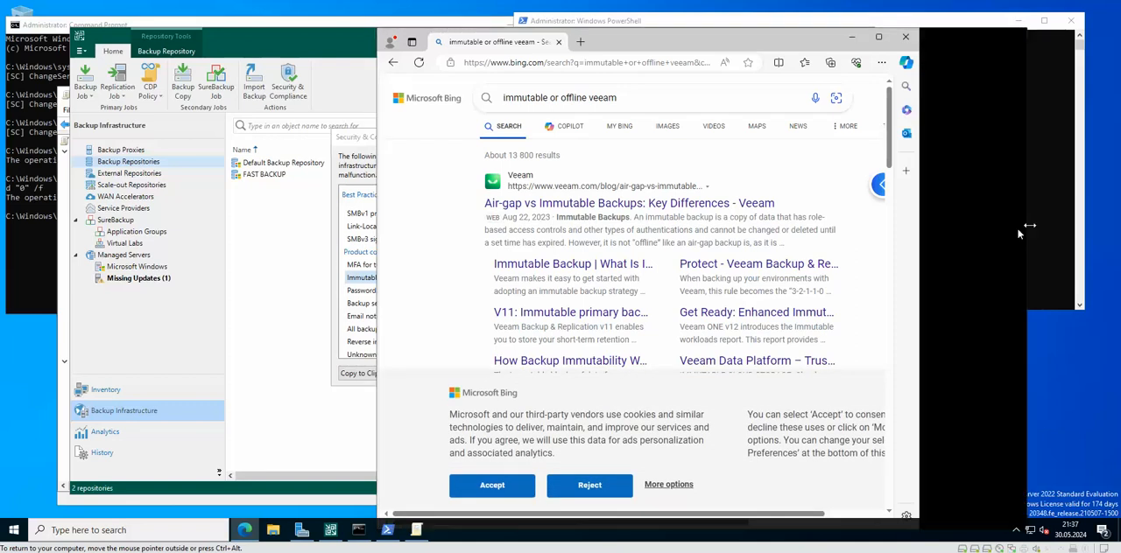
left_click(515, 489)
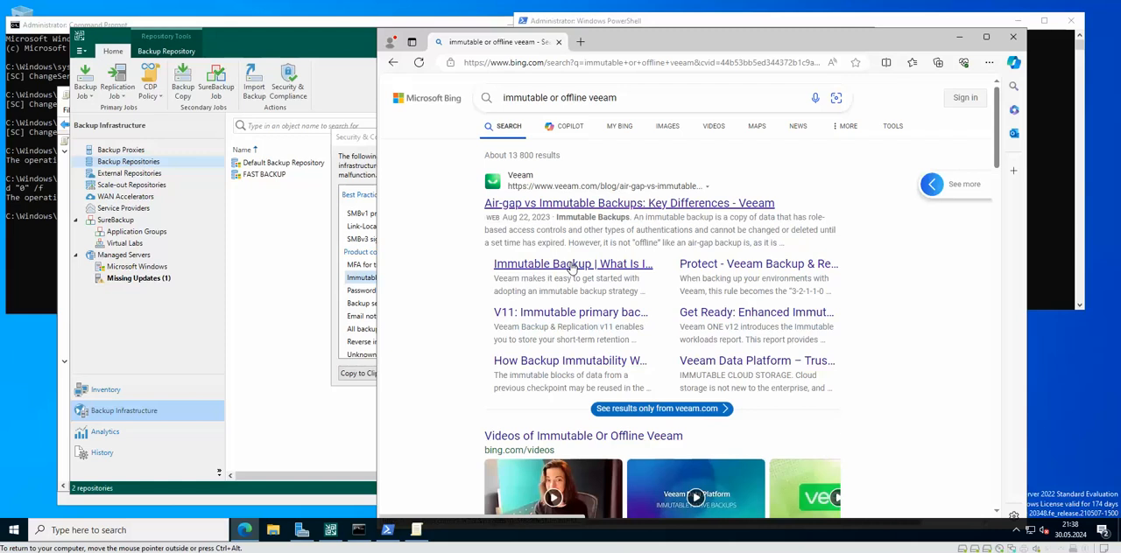
Step: Open Veeam's article "Immutable Backup | What Is It & Why It's Important" from the results and accept the site's cookies
scroll(876, 257, "down", 4)
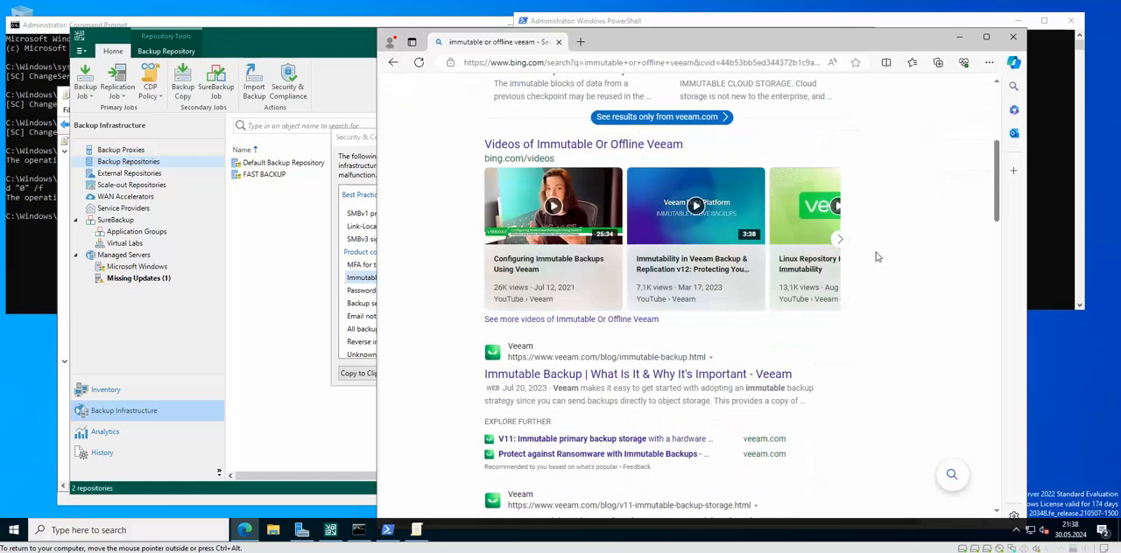
scroll(878, 256, "down", 1)
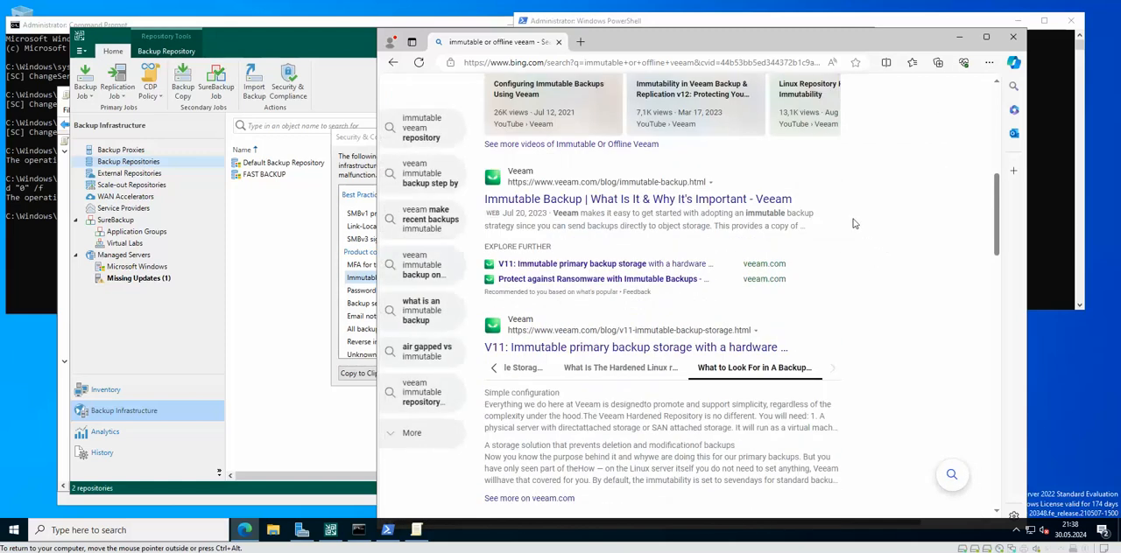
left_click(555, 200)
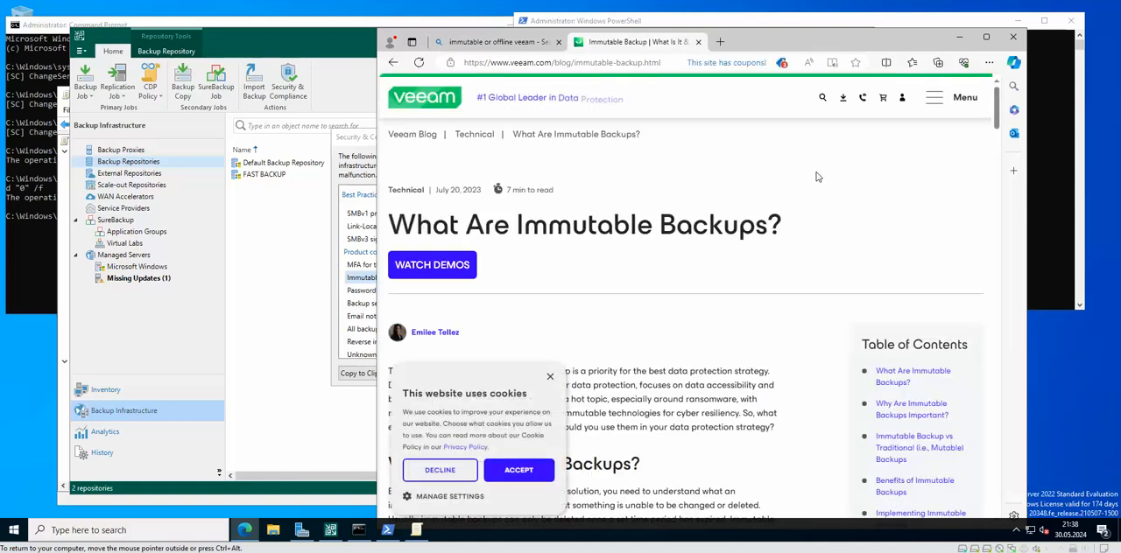
left_click(519, 470)
Step: Read the immutable backups article, including the backup copy rules, benefits and implementation sections, and close the article and the browser
scroll(810, 243, "down", 5)
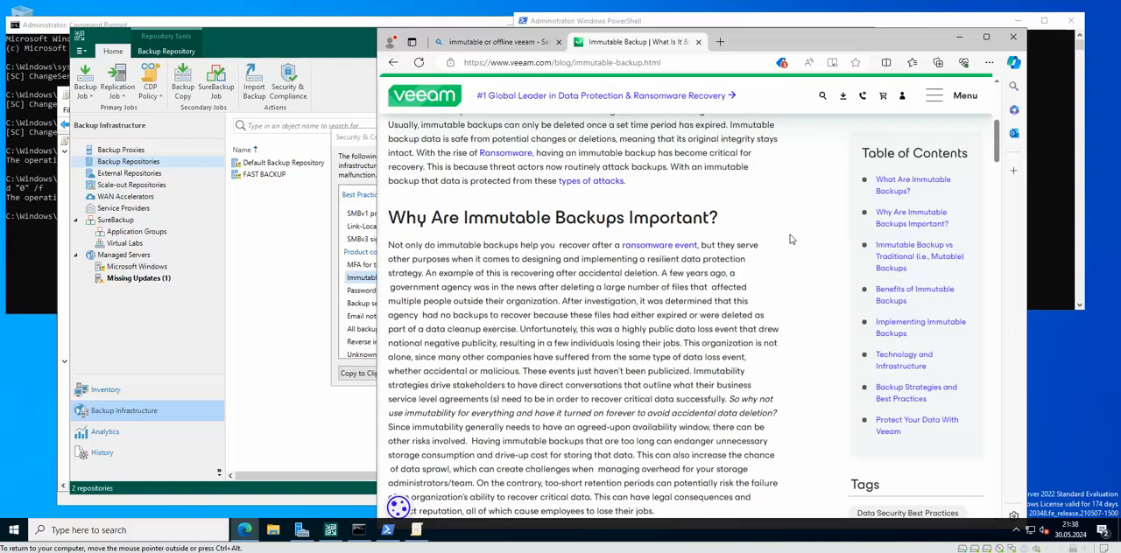
scroll(790, 239, "down", 4)
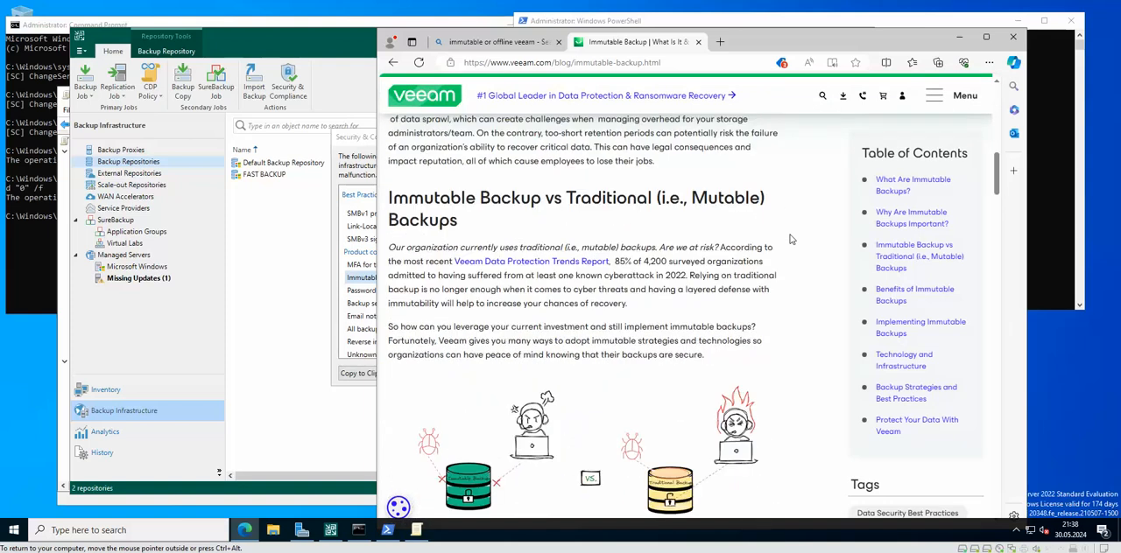
scroll(790, 239, "down", 6)
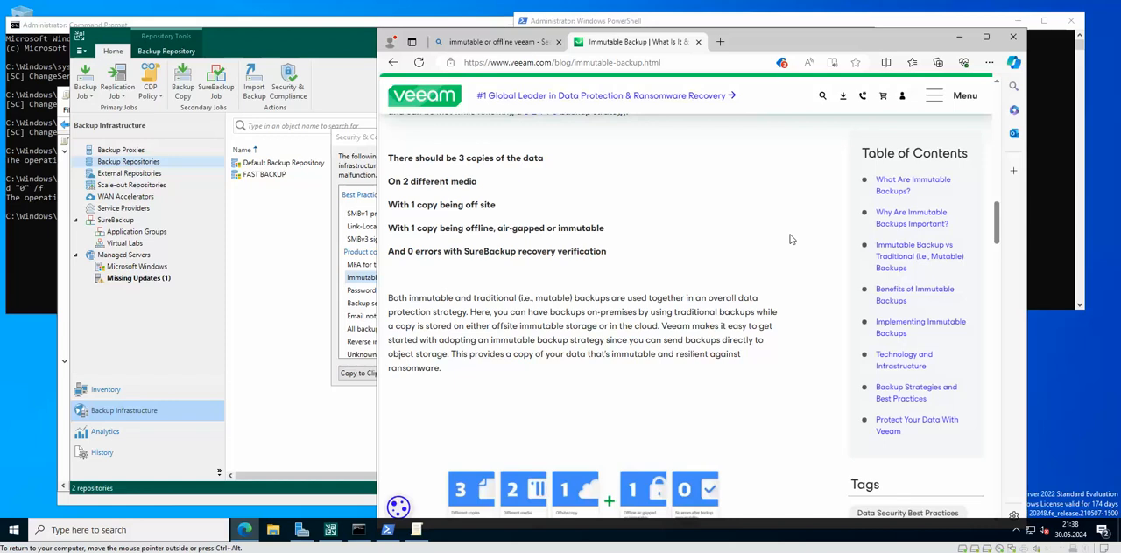
scroll(790, 239, "up", 2)
scroll(791, 239, "down", 5)
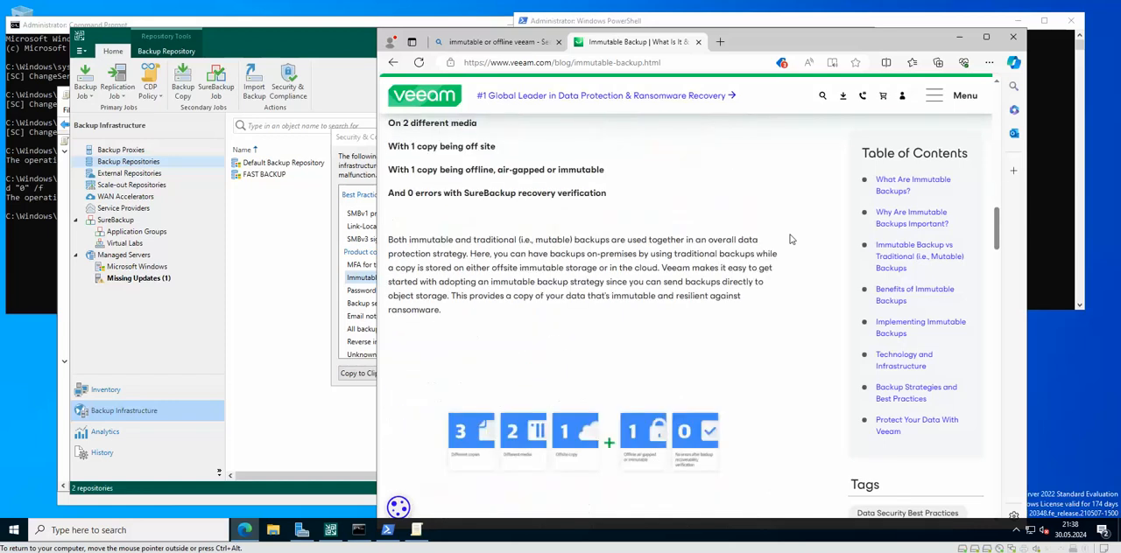
scroll(791, 239, "down", 2)
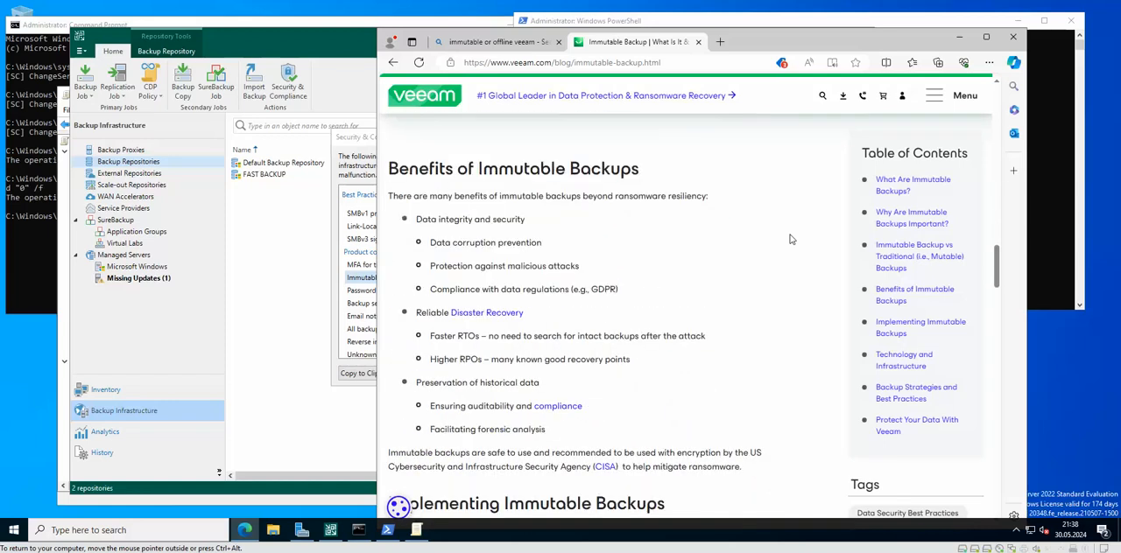
scroll(773, 239, "down", 10)
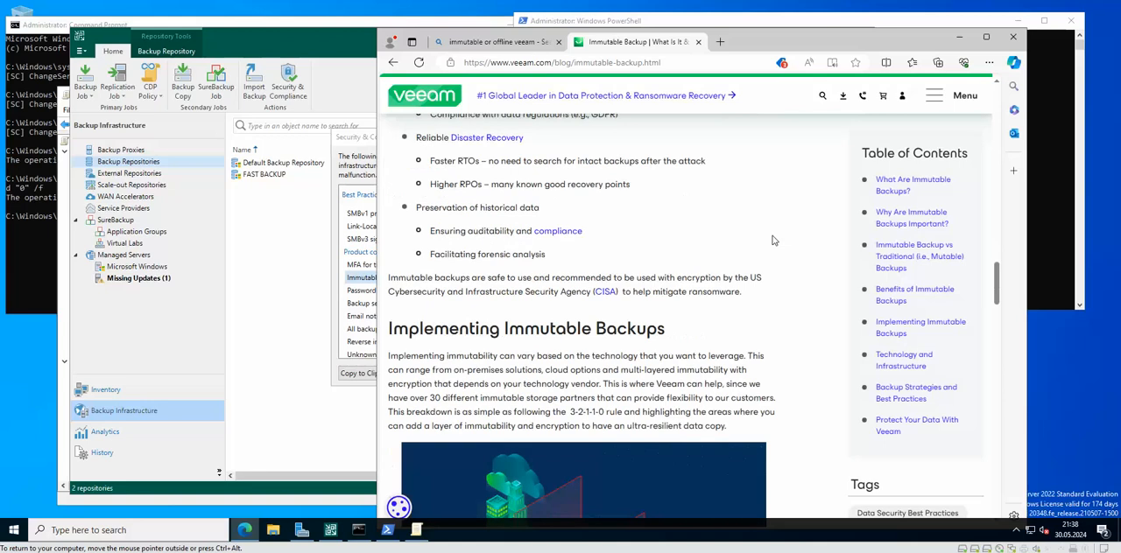
scroll(773, 239, "down", 10)
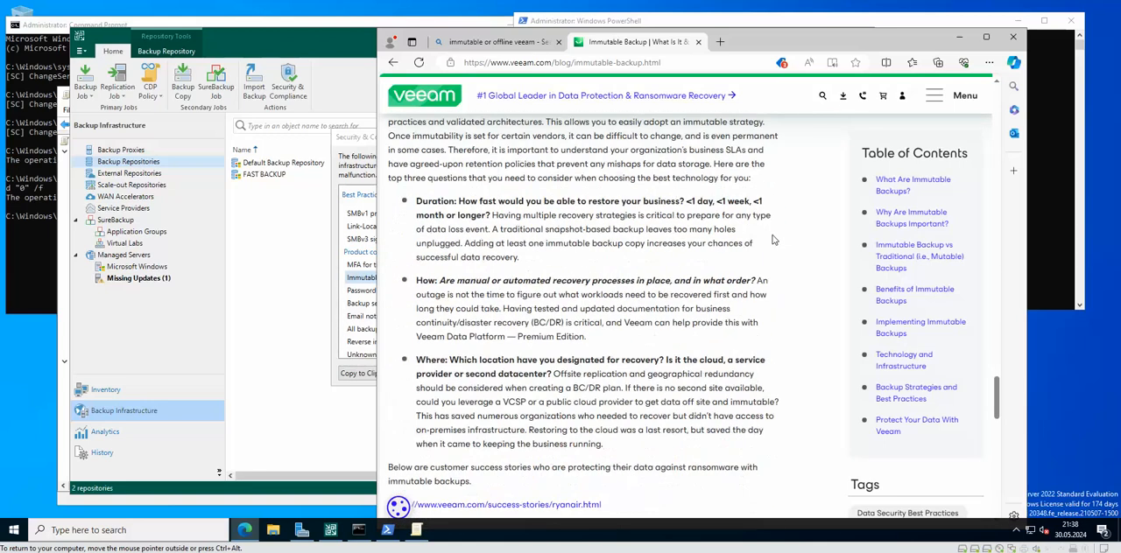
scroll(773, 239, "down", 5)
scroll(774, 239, "up", 5)
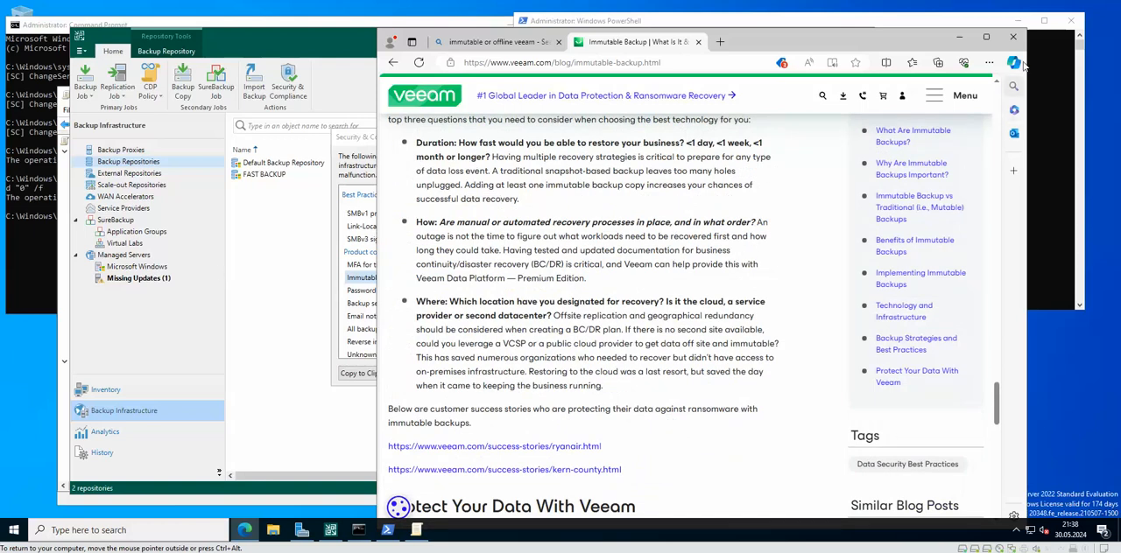
left_click(699, 44)
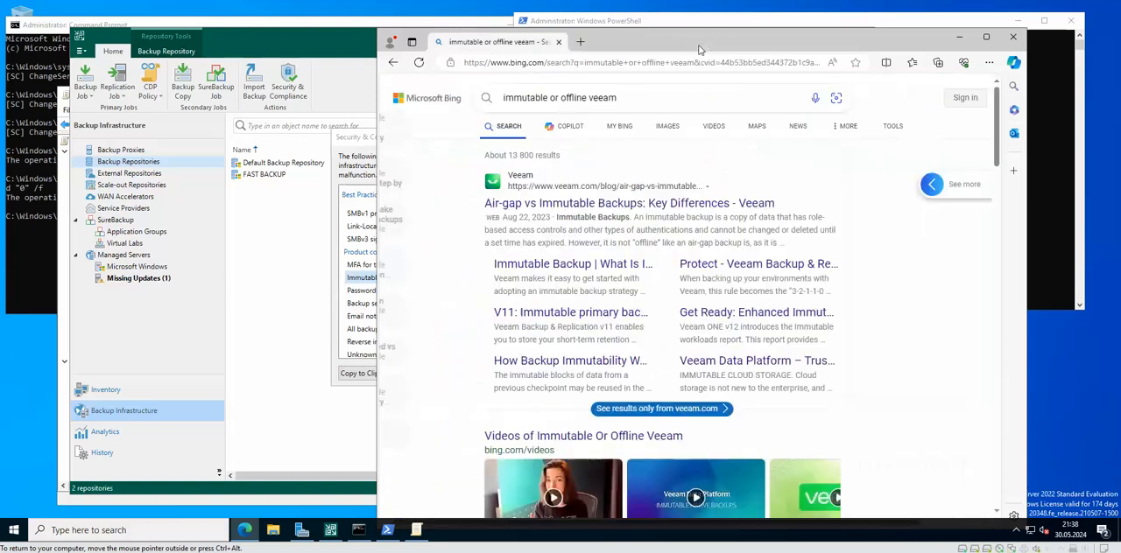
left_click(1013, 37)
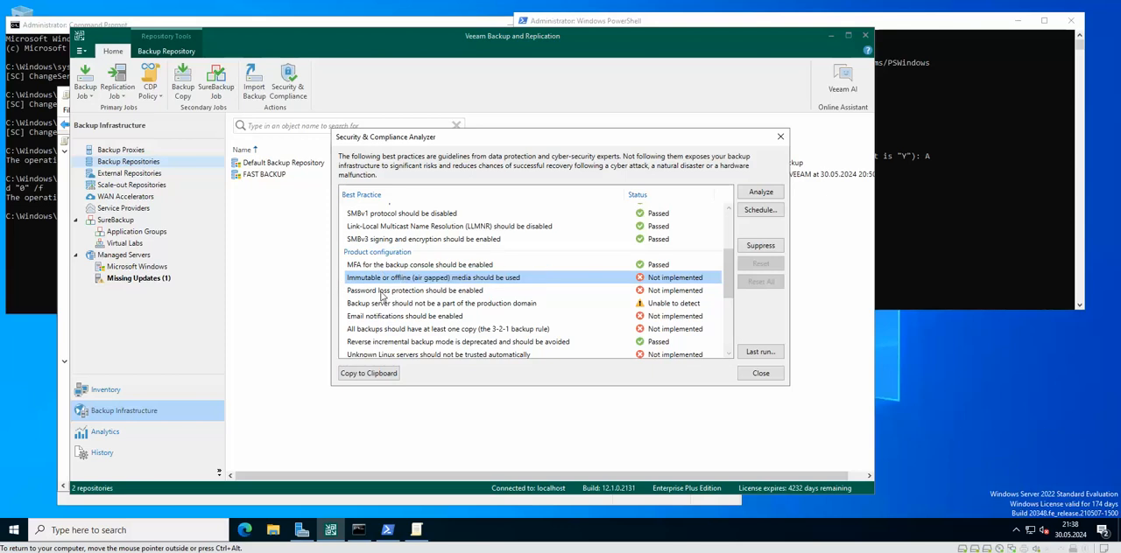
Step: Select the best practice "Password loss protection should be enabled" and close the Security & Compliance Analyzer
left_click(477, 291)
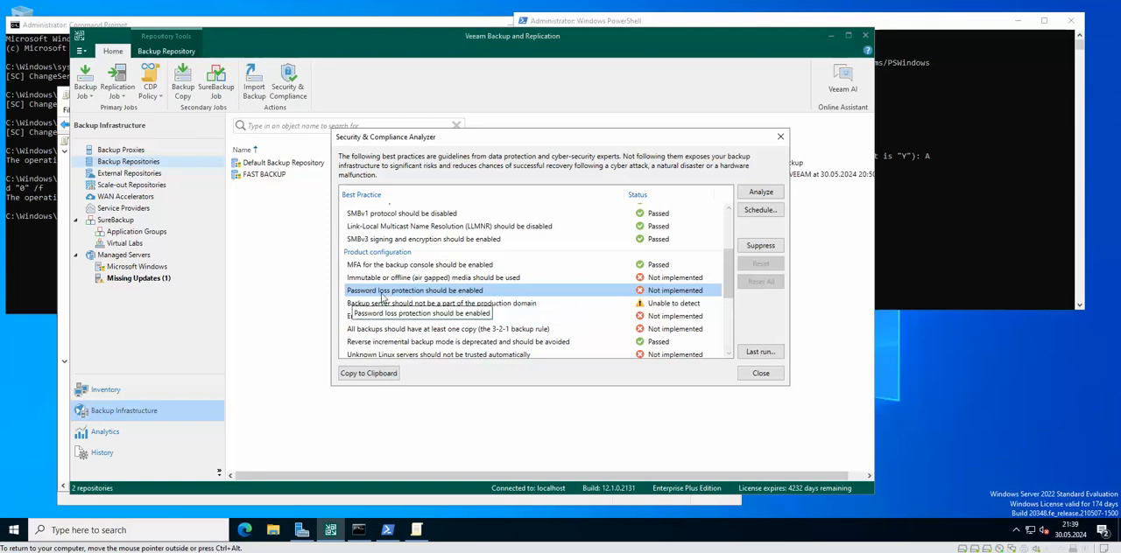
left_click(85, 54)
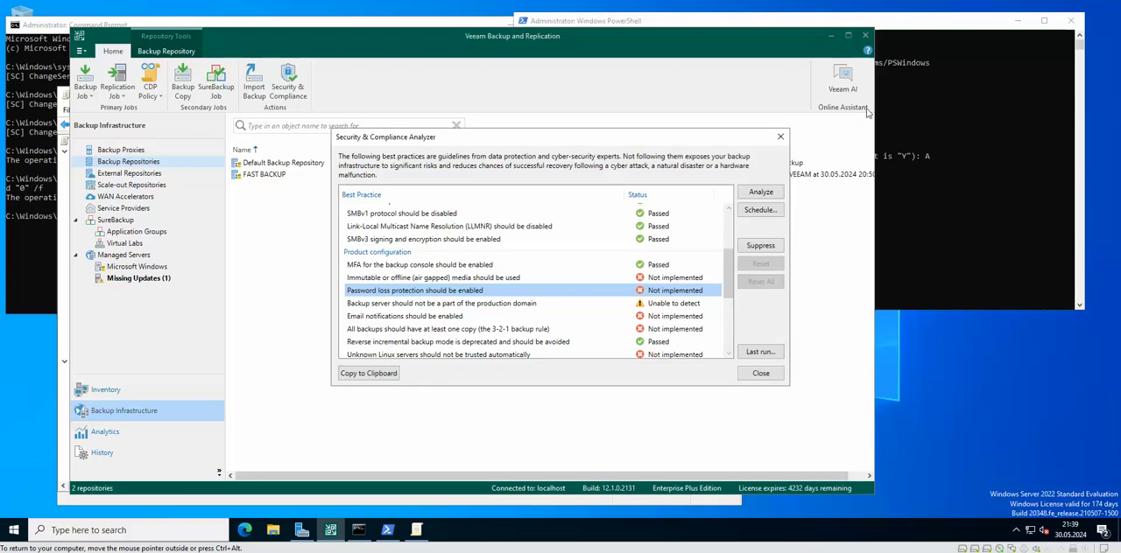
left_click(780, 138)
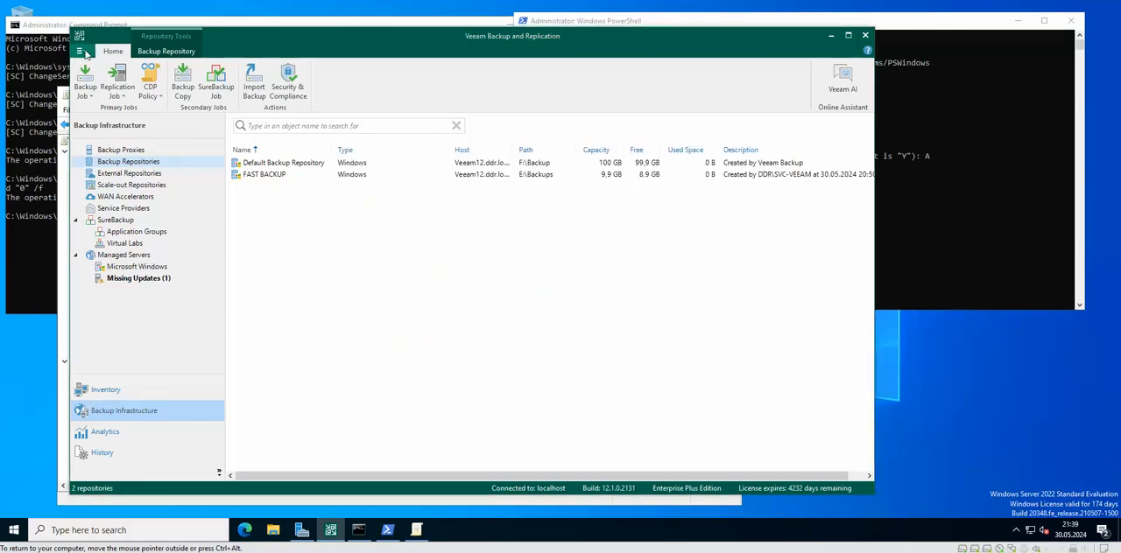
Step: Inspect the backup administrator account's settings in Users & Roles, including the service account option, and close without changes
left_click(85, 54)
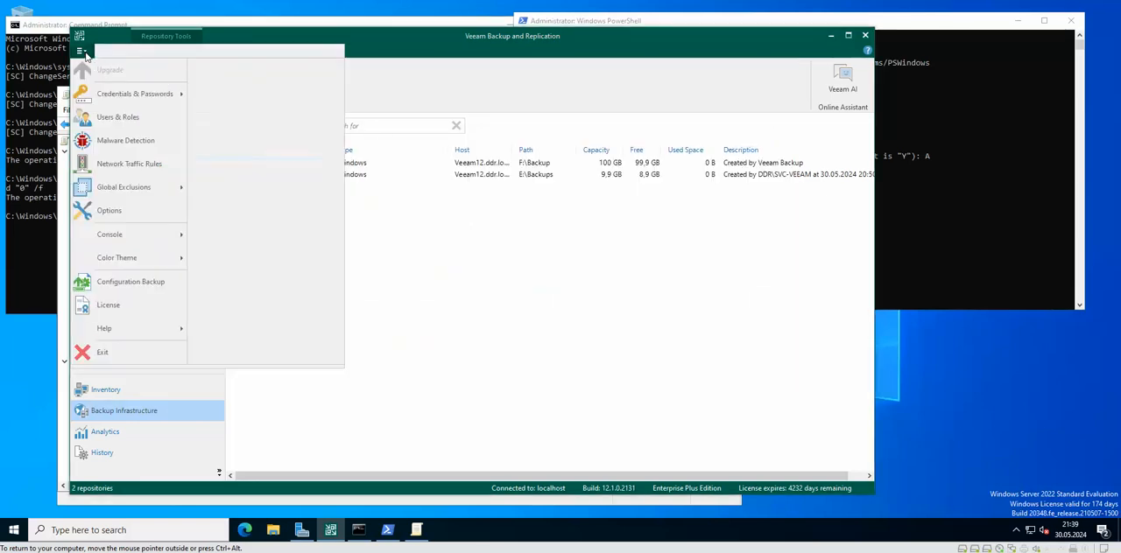
left_click(118, 116)
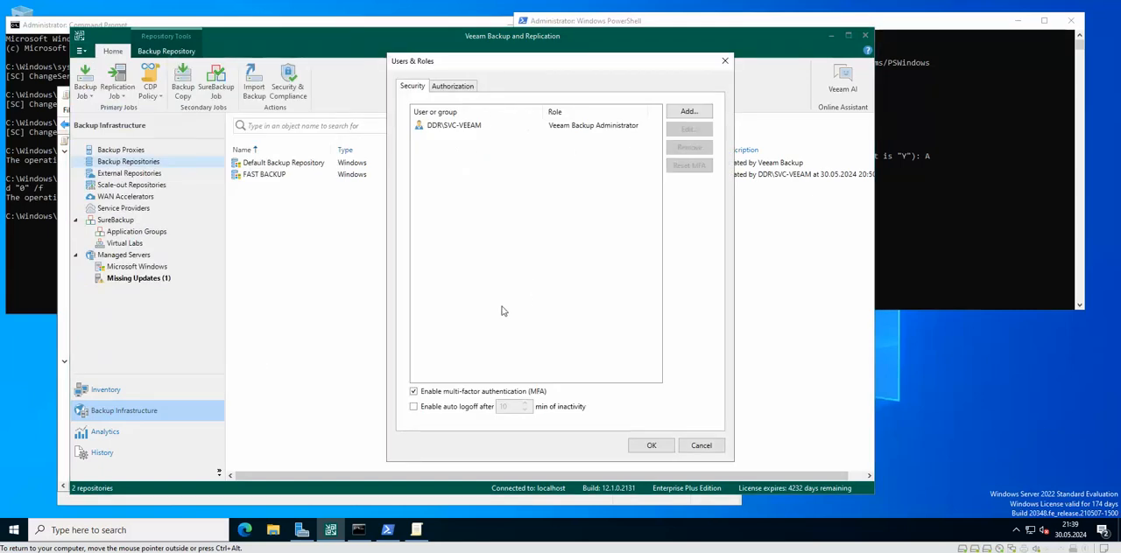
left_click(461, 129)
left_click(689, 131)
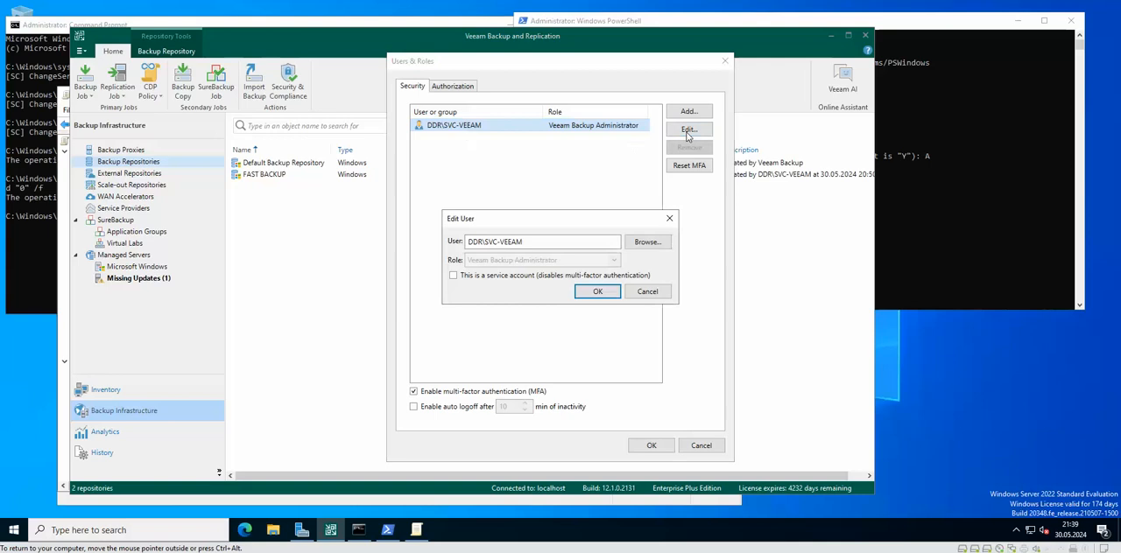
left_click(647, 292)
left_click(724, 60)
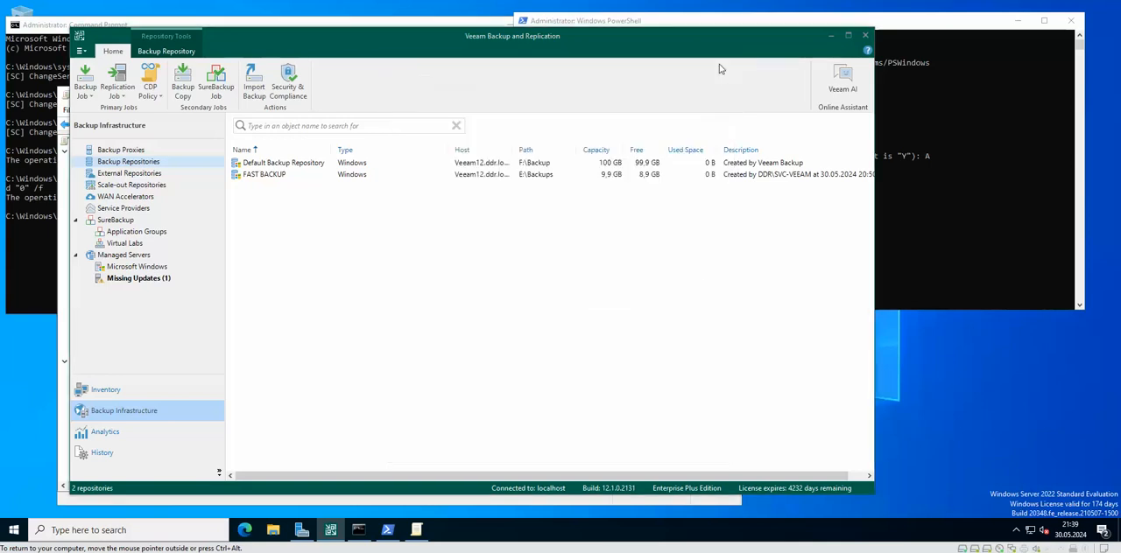
Step: Check the encryption password and loss protection in the Configuration Backup settings and close them without changes
left_click(81, 50)
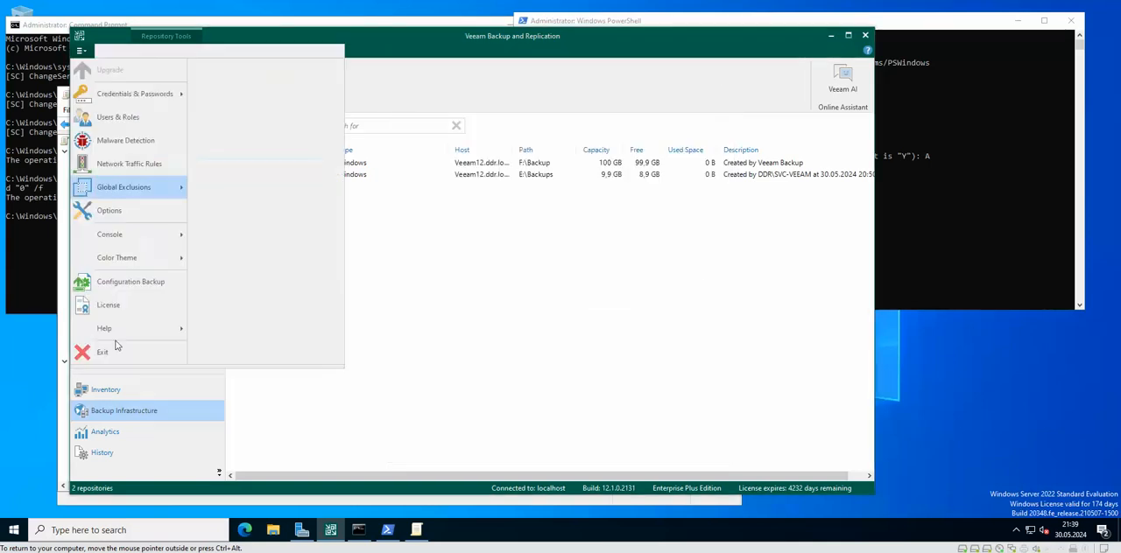
left_click(135, 282)
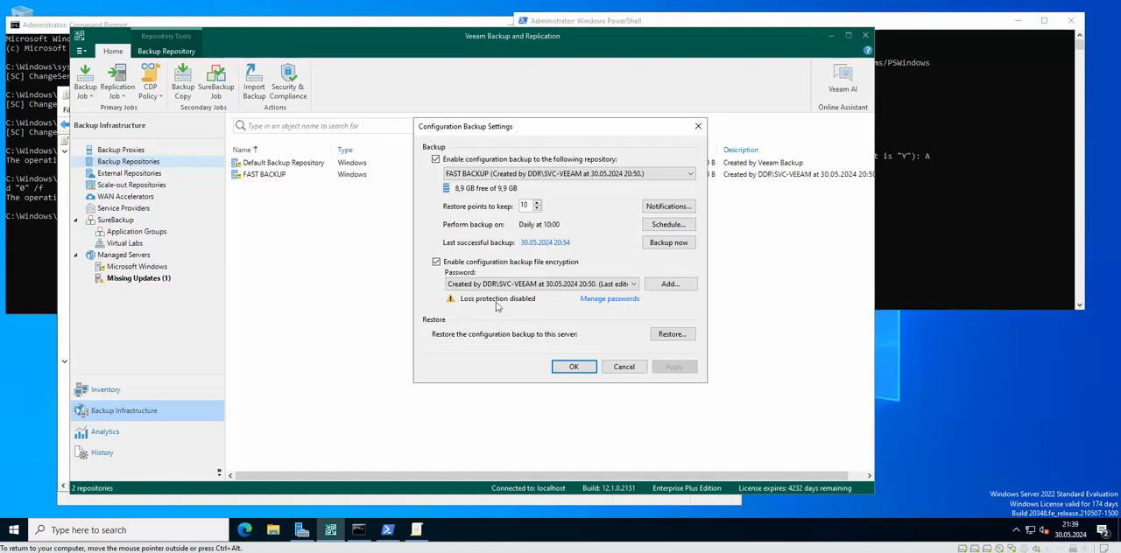
mouse_move(535, 304)
left_click_drag(577, 133, 511, 140)
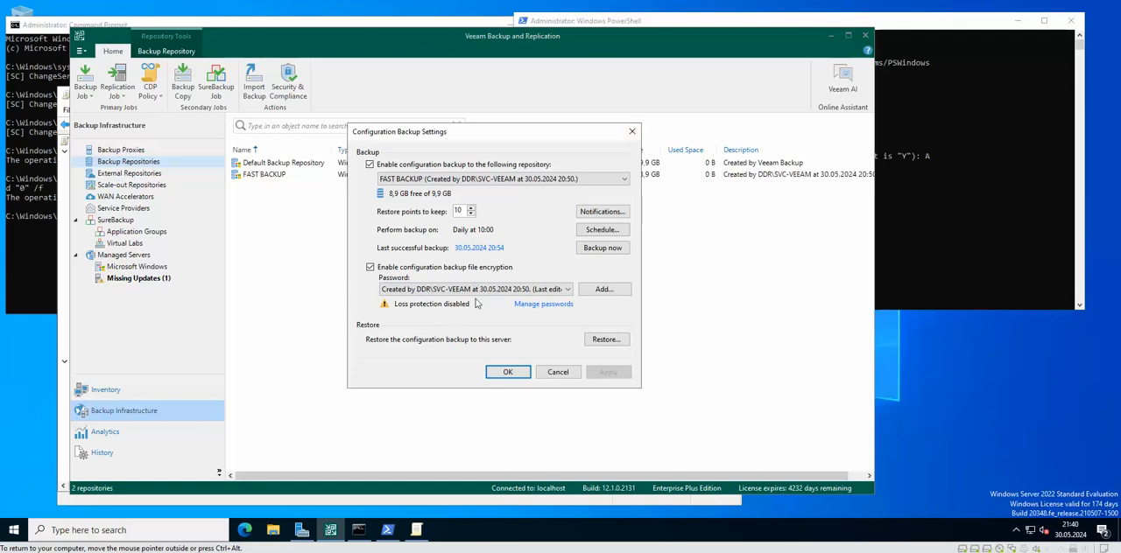
left_click(631, 132)
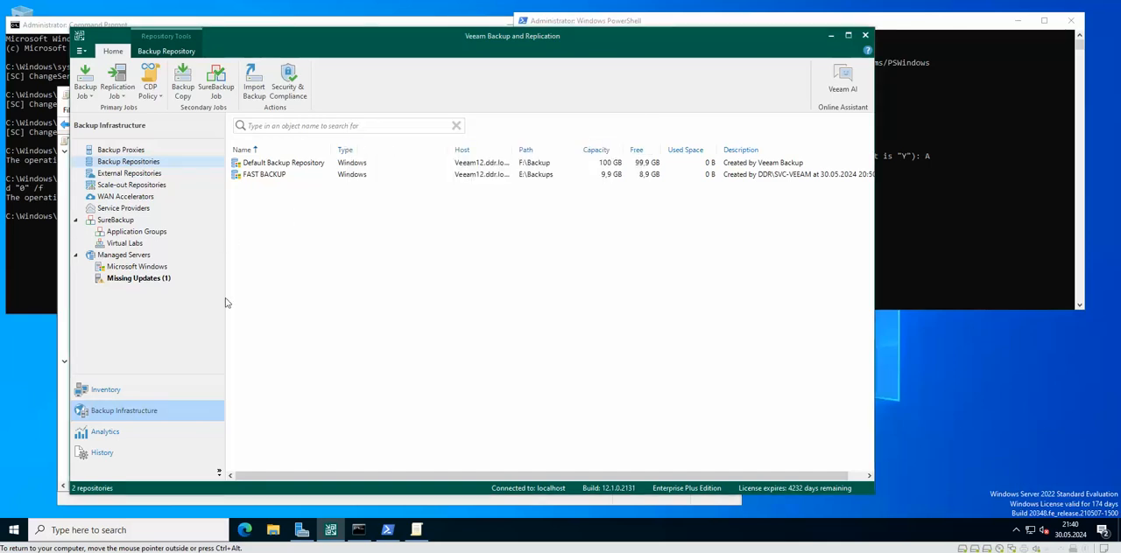
Step: Reopen the Security & Compliance Analyzer, review the product configuration best practices, and close it
left_click(288, 83)
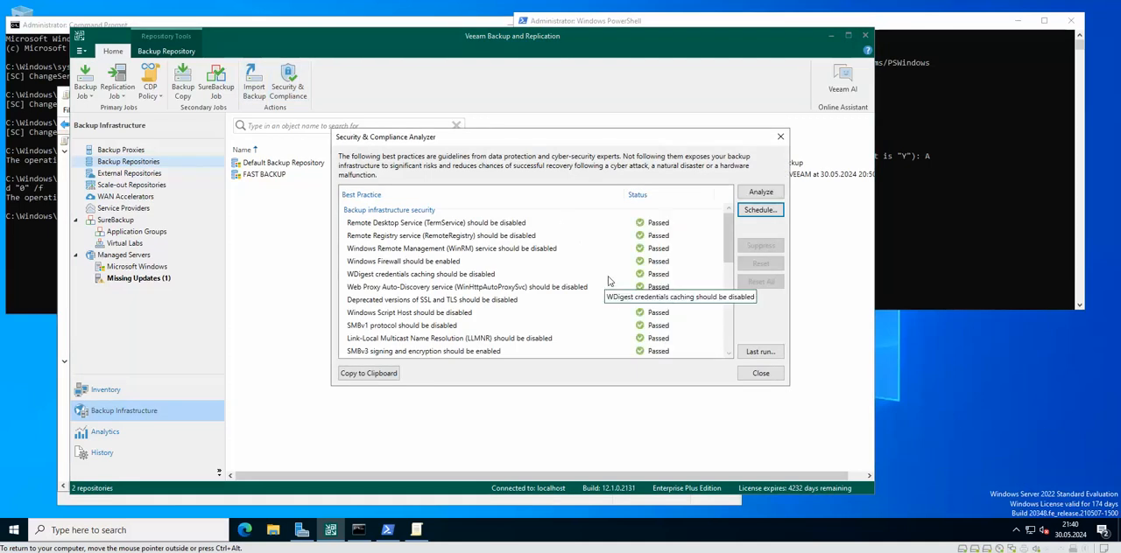
scroll(608, 281, "down", 4)
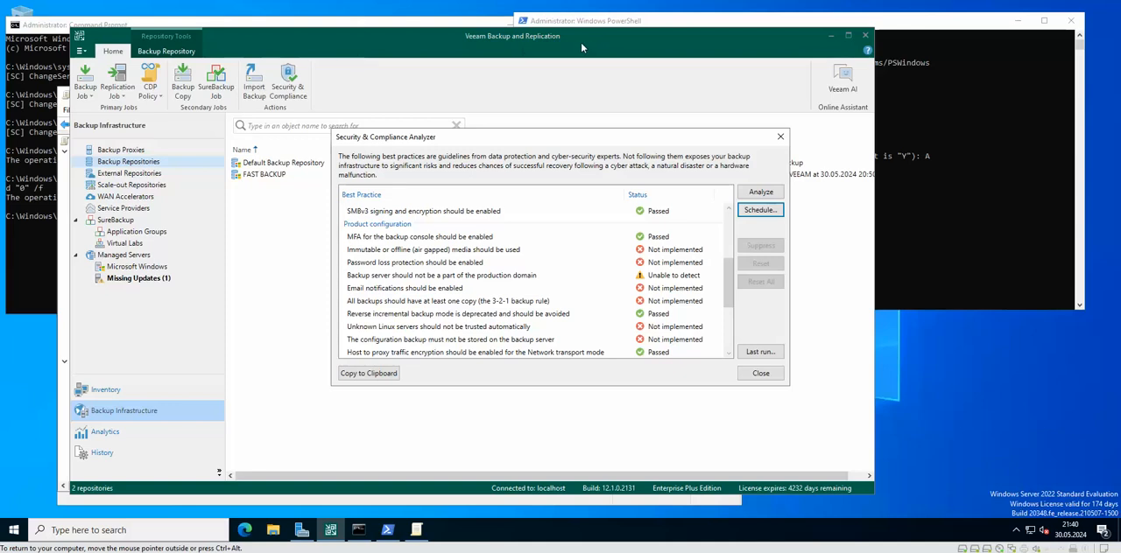
left_click(518, 39)
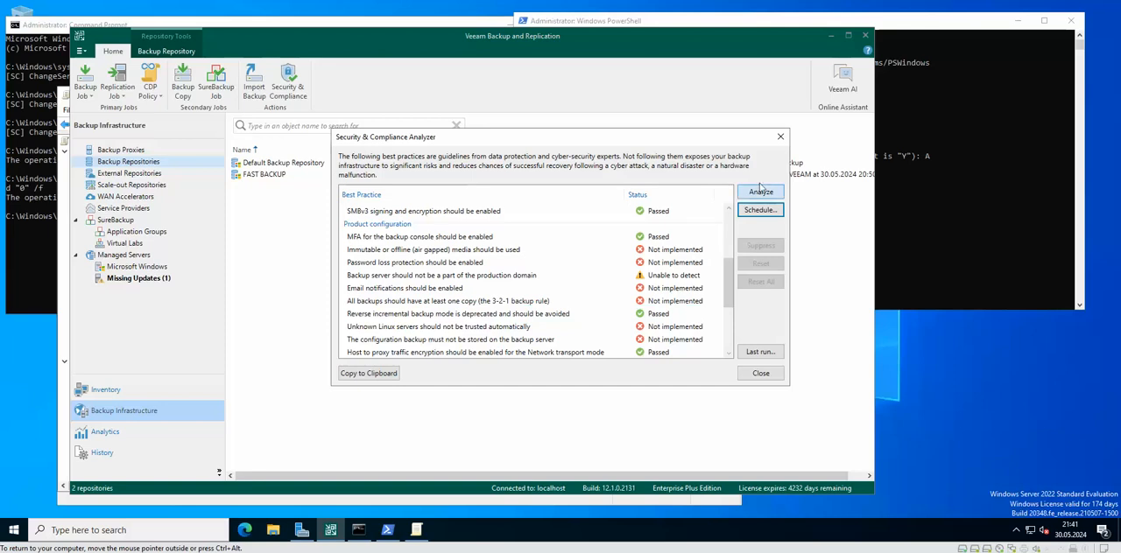
left_click(780, 136)
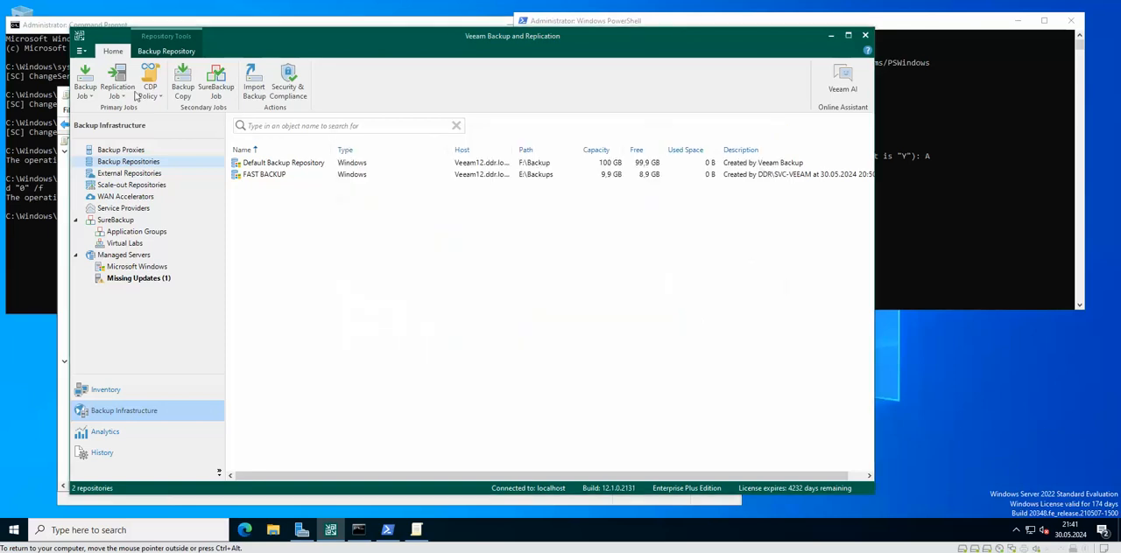
Step: Enable e-mail notifications in the Options and choose Google Gmail (modern authentication) as the mail server
left_click(84, 52)
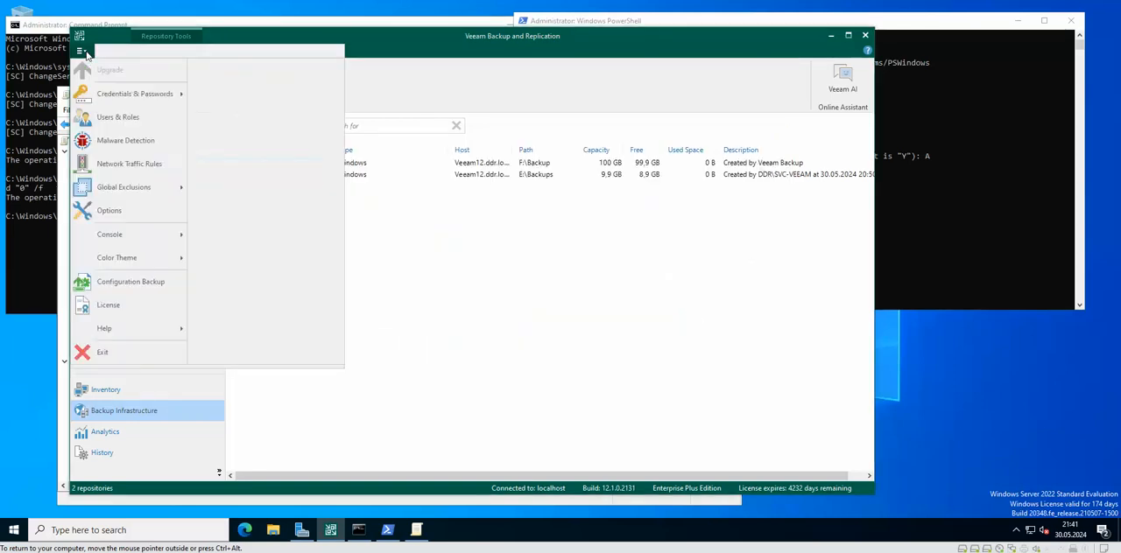
left_click(109, 211)
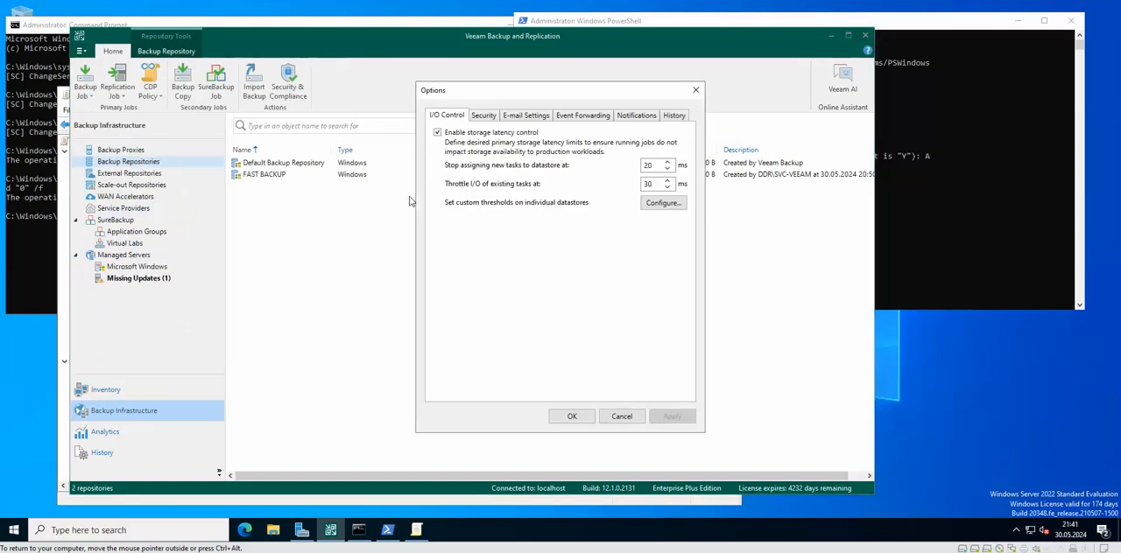
left_click(493, 116)
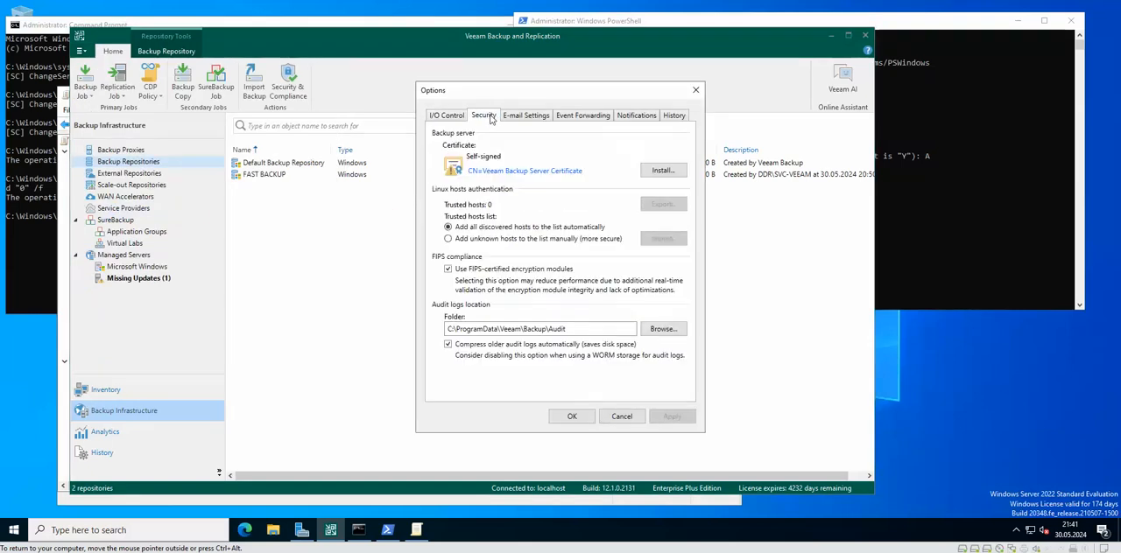
left_click(524, 120)
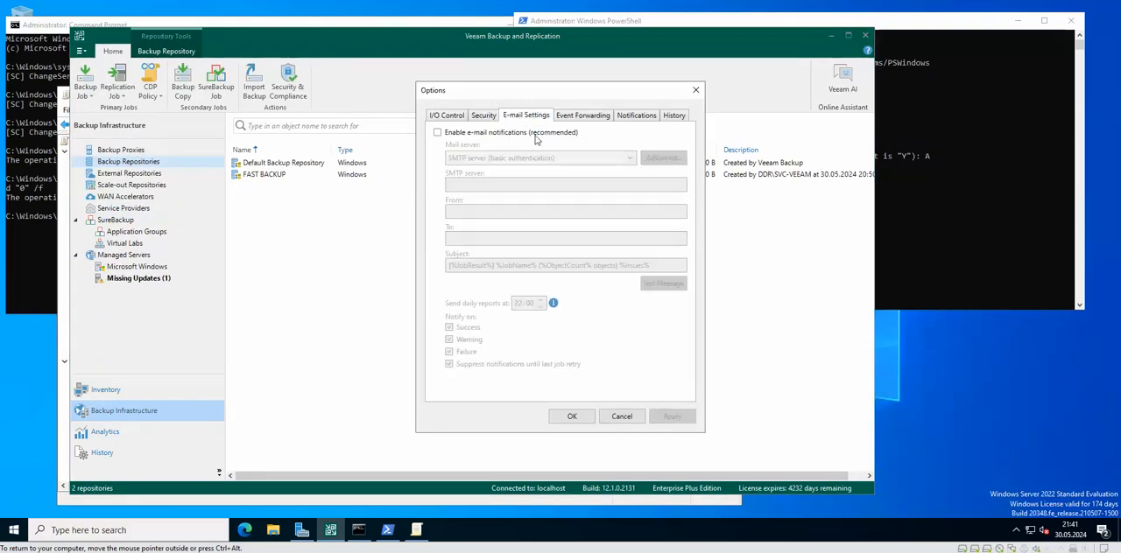
left_click(473, 134)
left_click(629, 158)
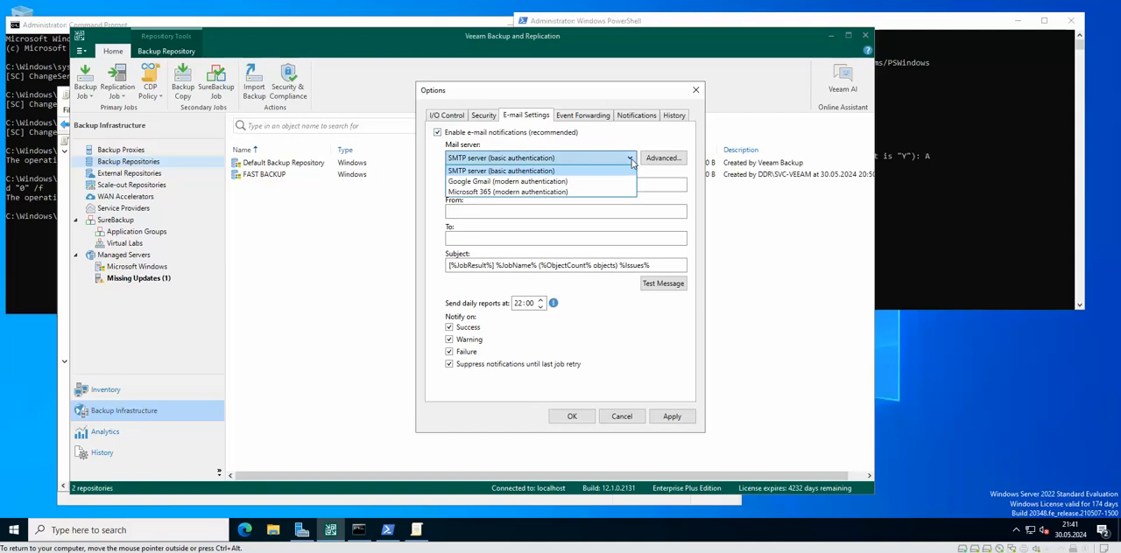
left_click(628, 158)
left_click(630, 159)
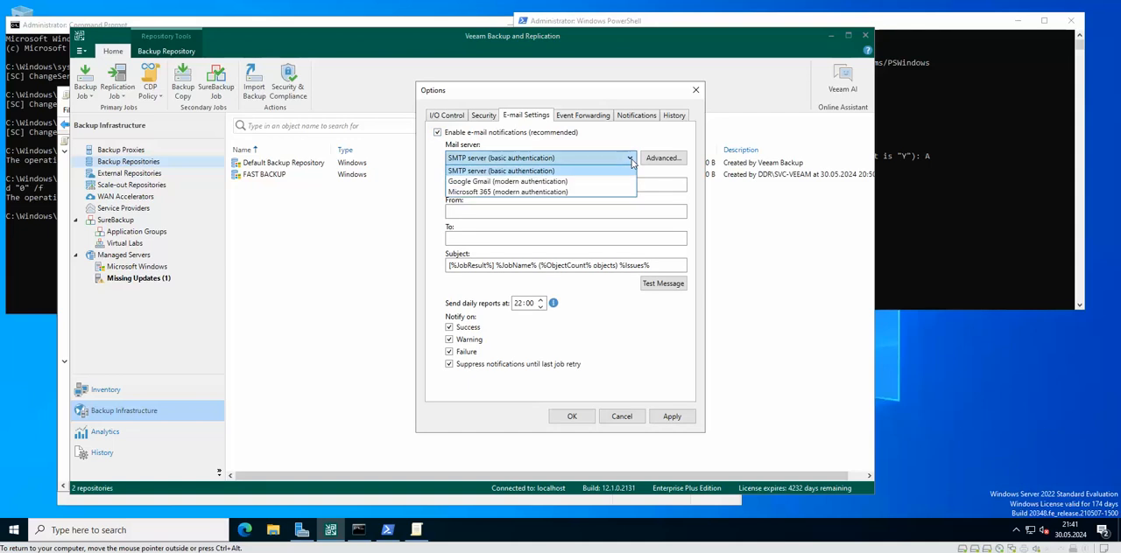
left_click(482, 182)
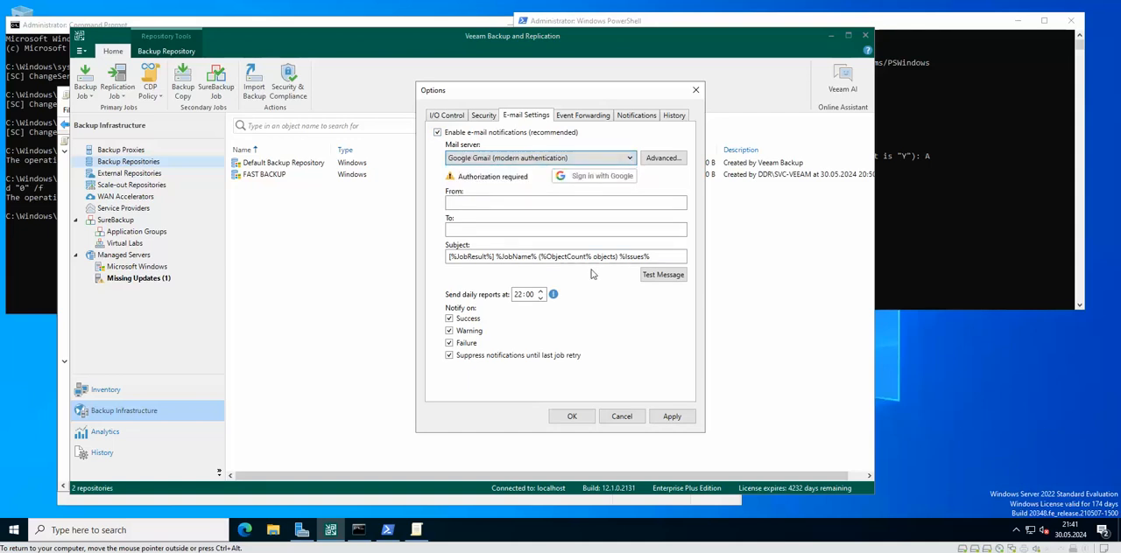
Step: Open the Google sign-in for the mail server, close the browser without signing in, and cancel the authorization
left_click(598, 178)
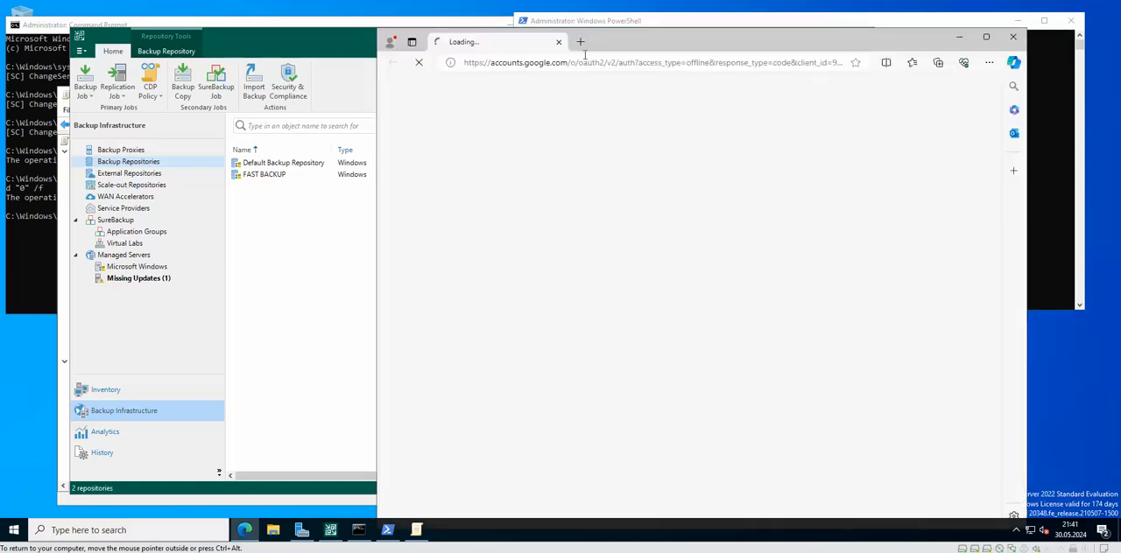
left_click_drag(612, 48, 443, 50)
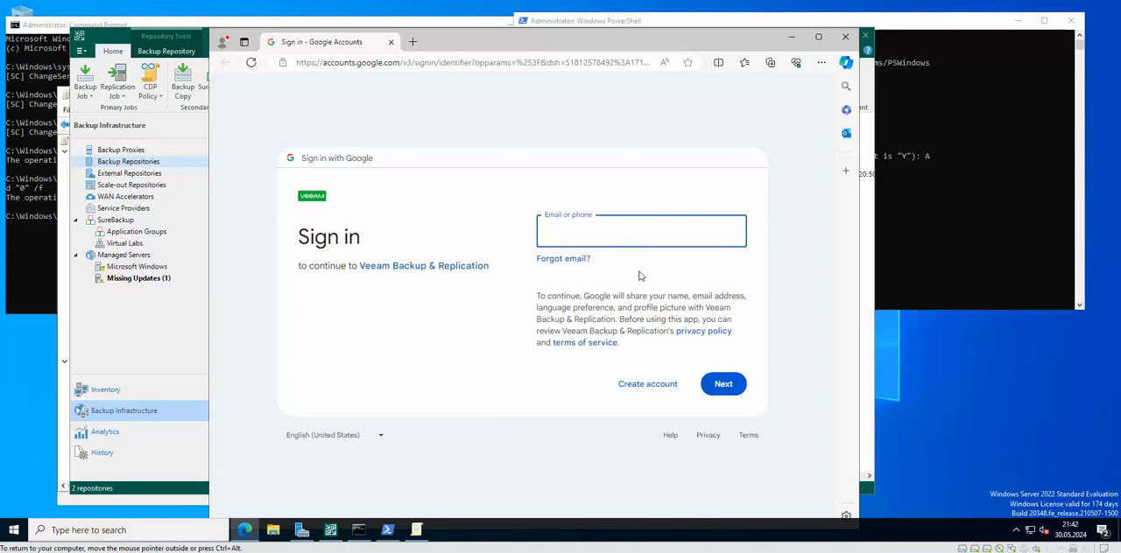
left_click(843, 39)
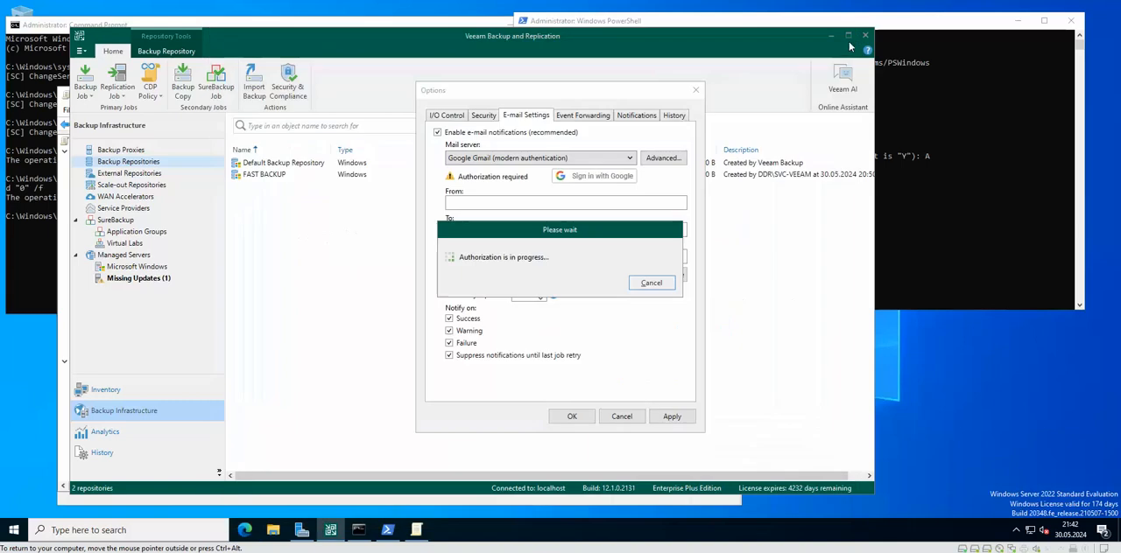
left_click(653, 285)
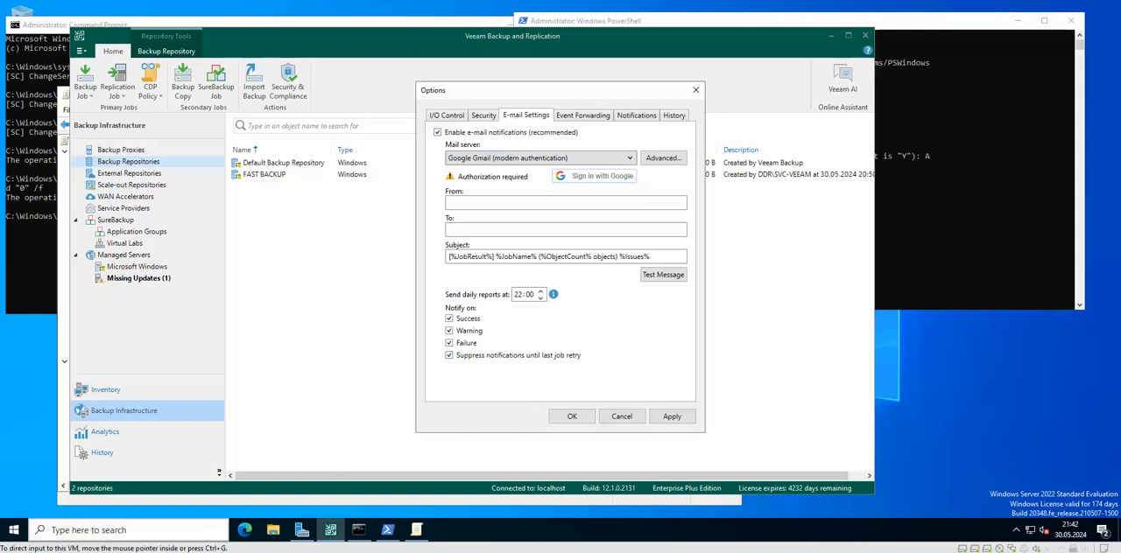
left_click(185, 500)
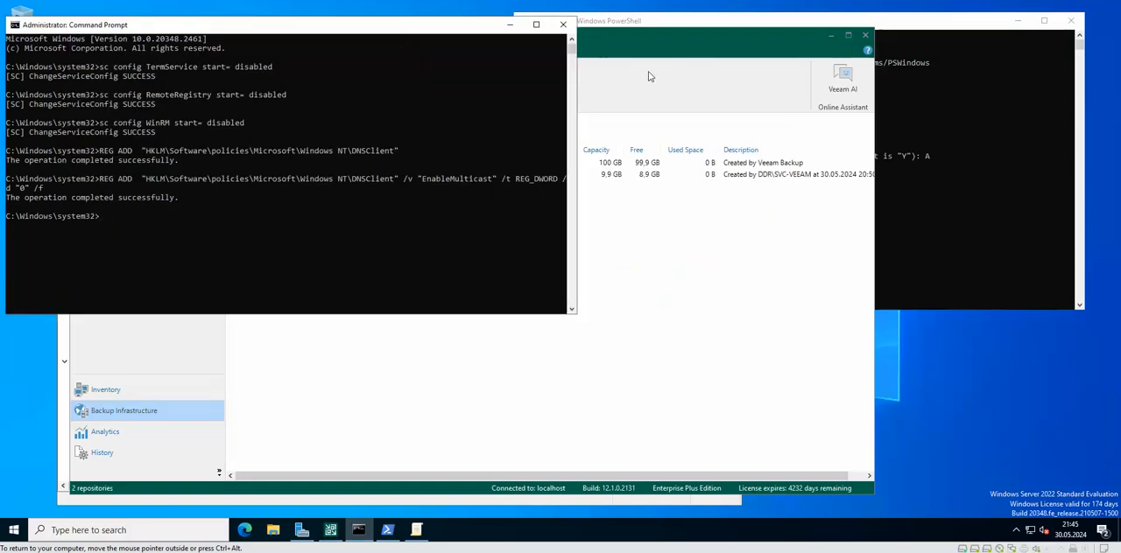
Step: Close and reopen the Security & Compliance Analyzer and check the status of the product configuration best practices
left_click(610, 127)
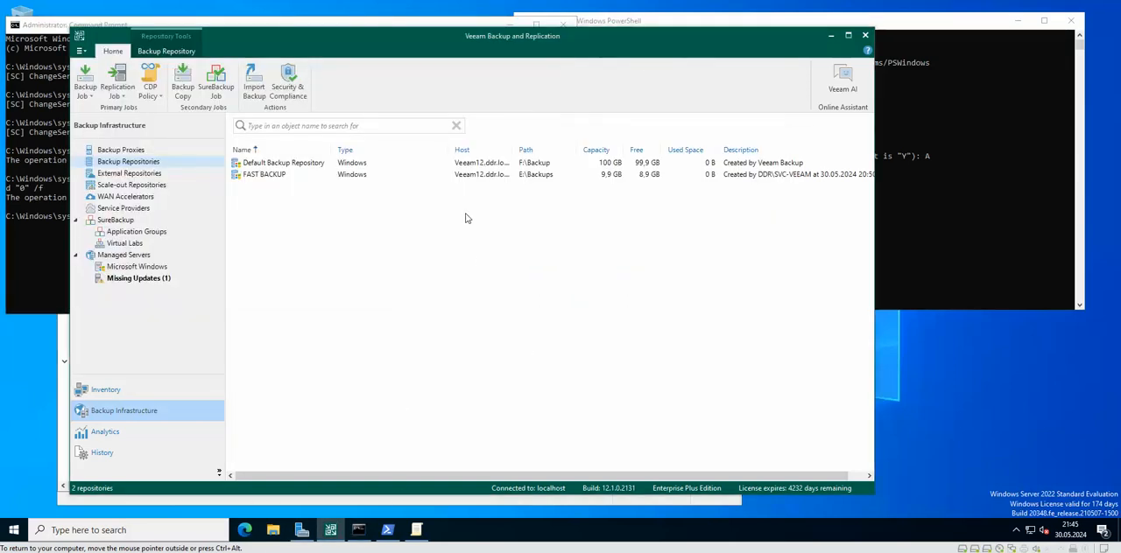
left_click(288, 85)
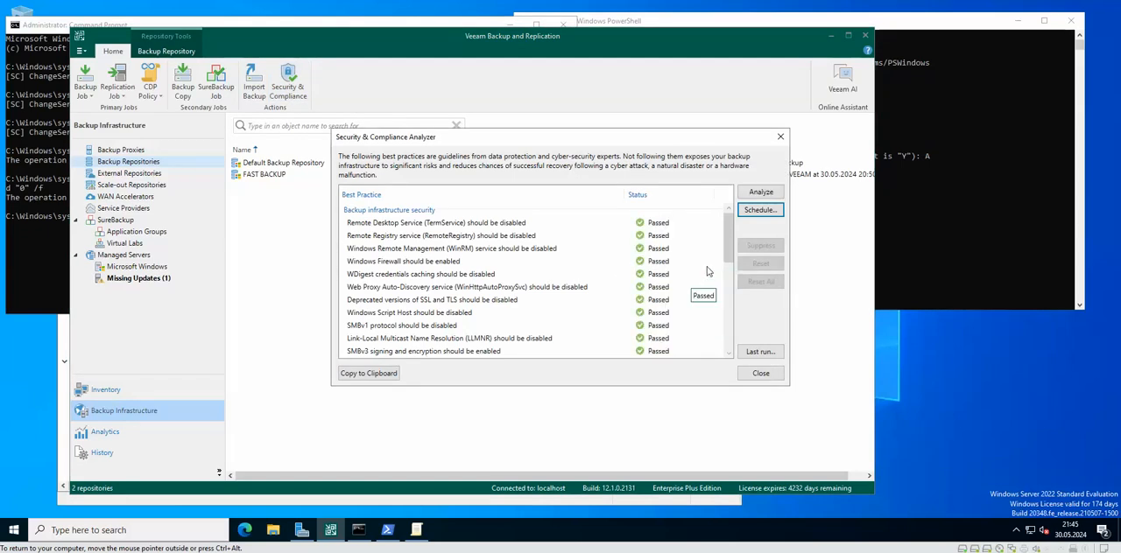
left_click_drag(726, 236, 727, 293)
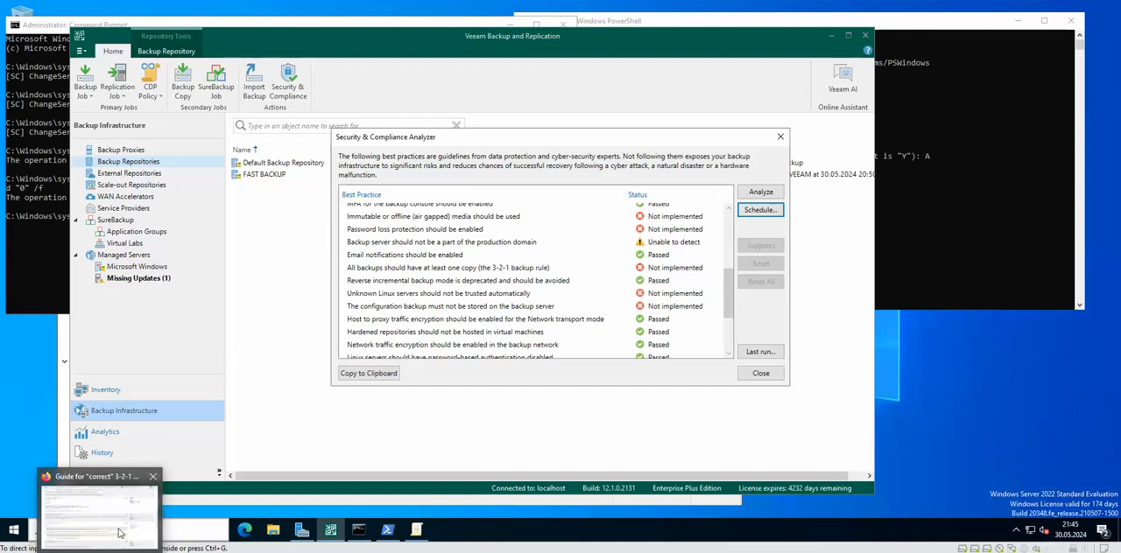
Step: Switch to the Firefox forum thread on the "correct" 3-2-1 backup setup and read the reply listing the three copy rules
left_click(108, 540)
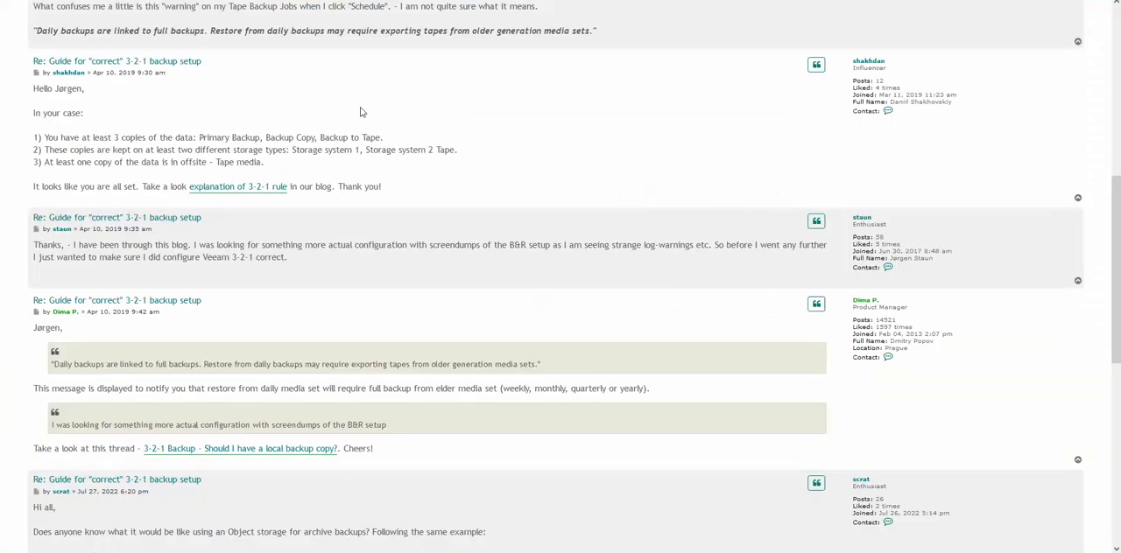
scroll(333, 127, "down", 1)
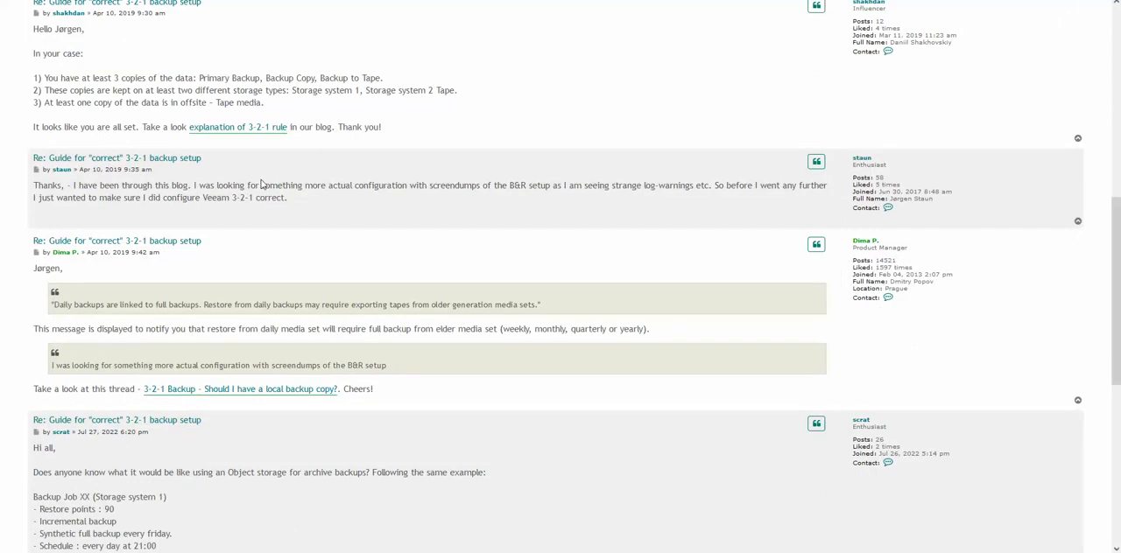
scroll(268, 186, "up", 1)
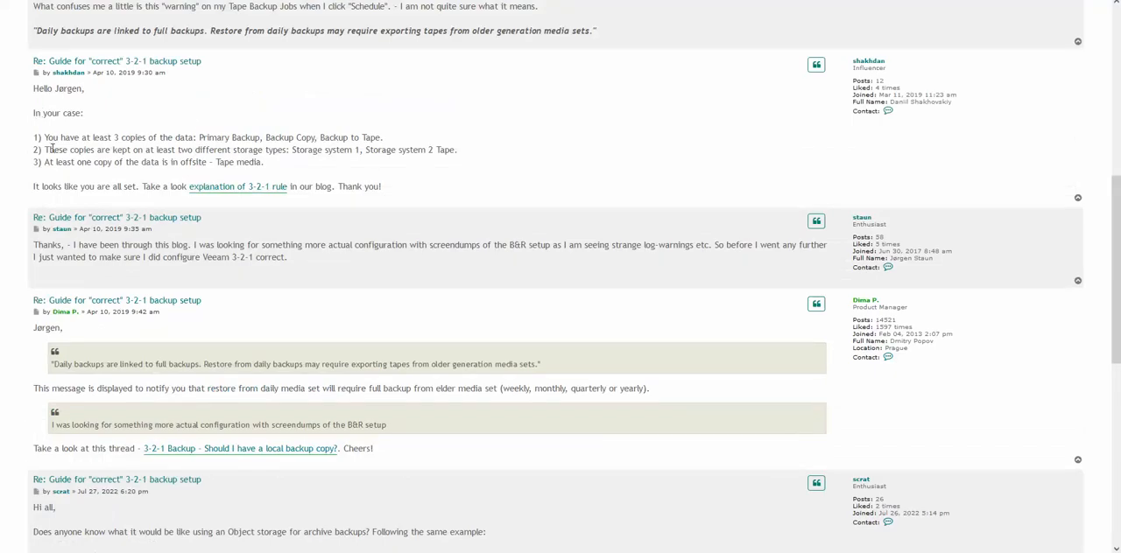
left_click_drag(45, 137, 219, 140)
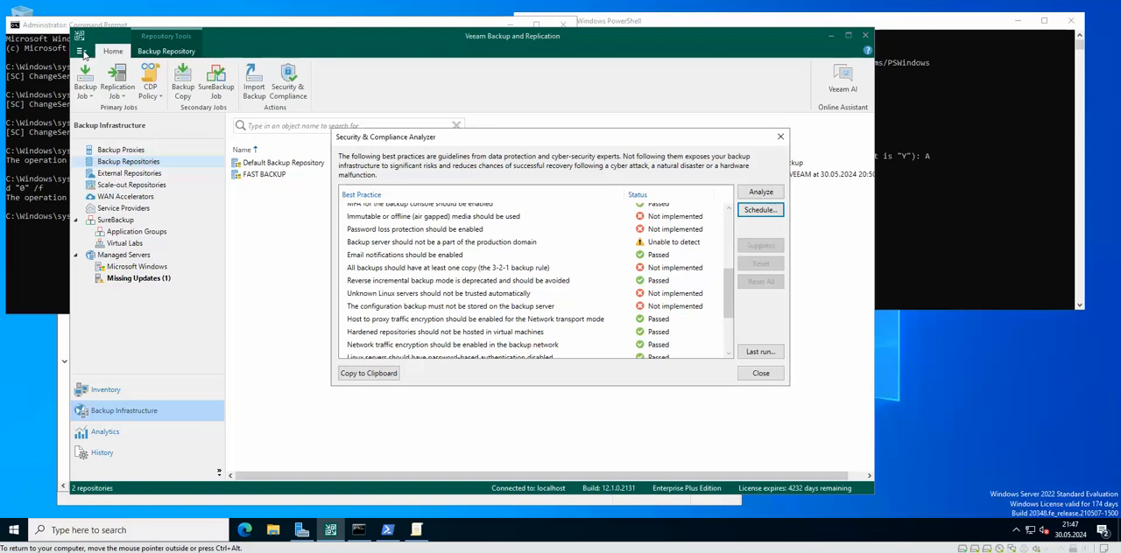
Step: Close the analyzer and set the Linux hosts authentication in the security options to add unknown hosts to the list manually
left_click(781, 136)
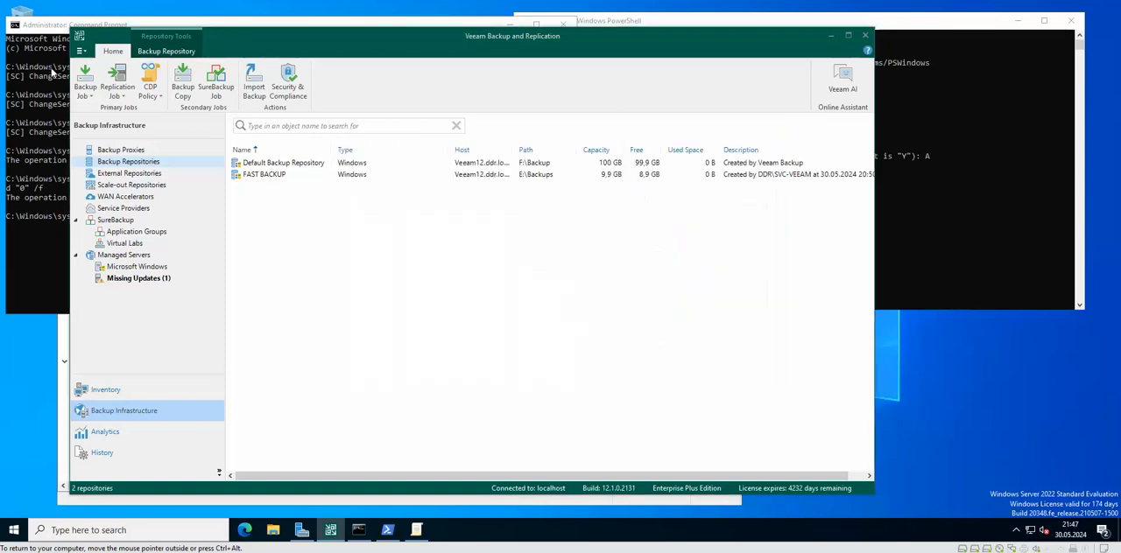
left_click(84, 52)
left_click(84, 53)
left_click(84, 53)
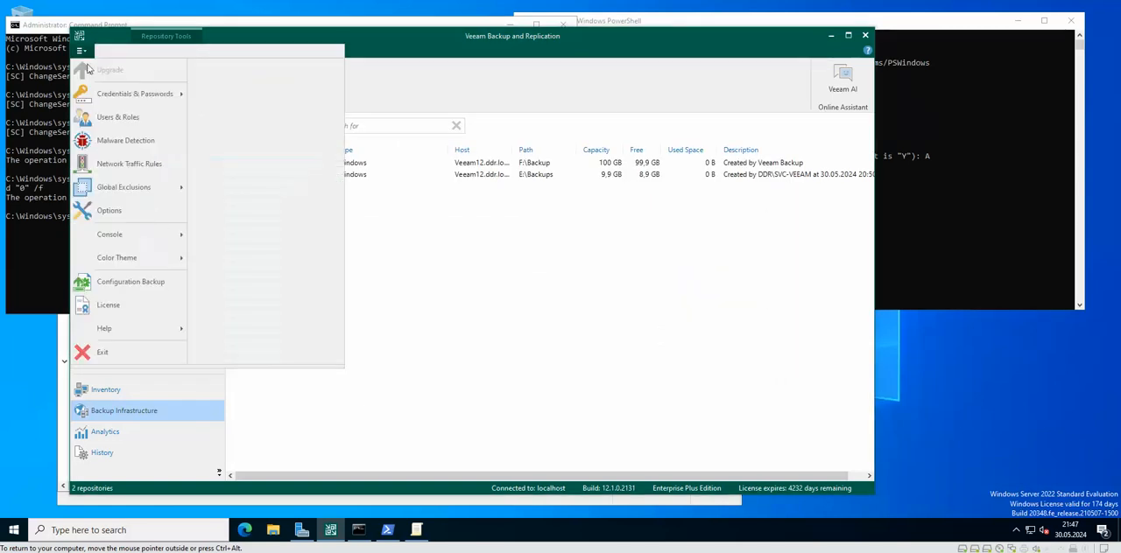
left_click(122, 216)
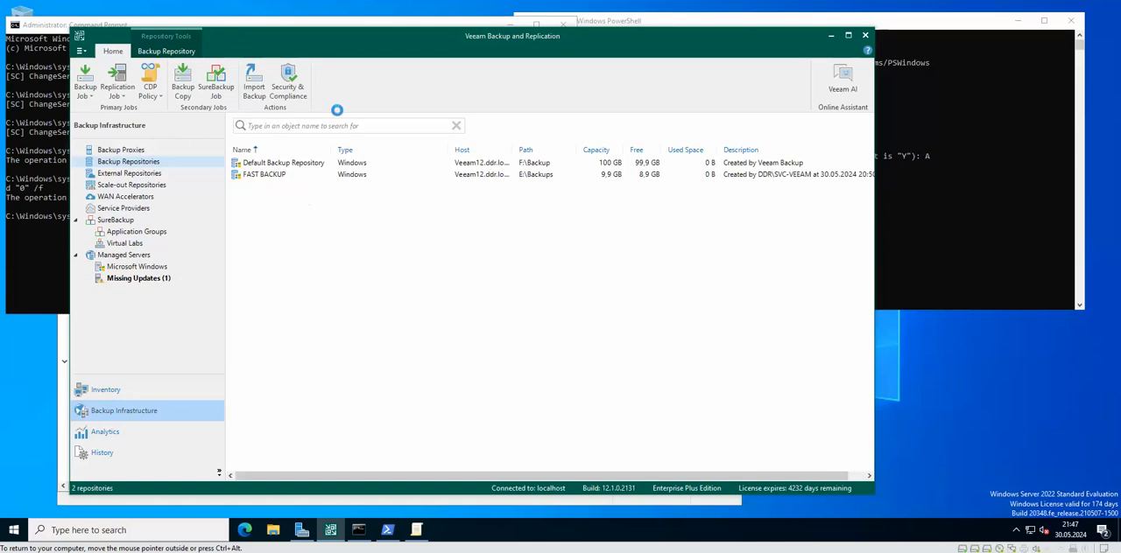
left_click(486, 117)
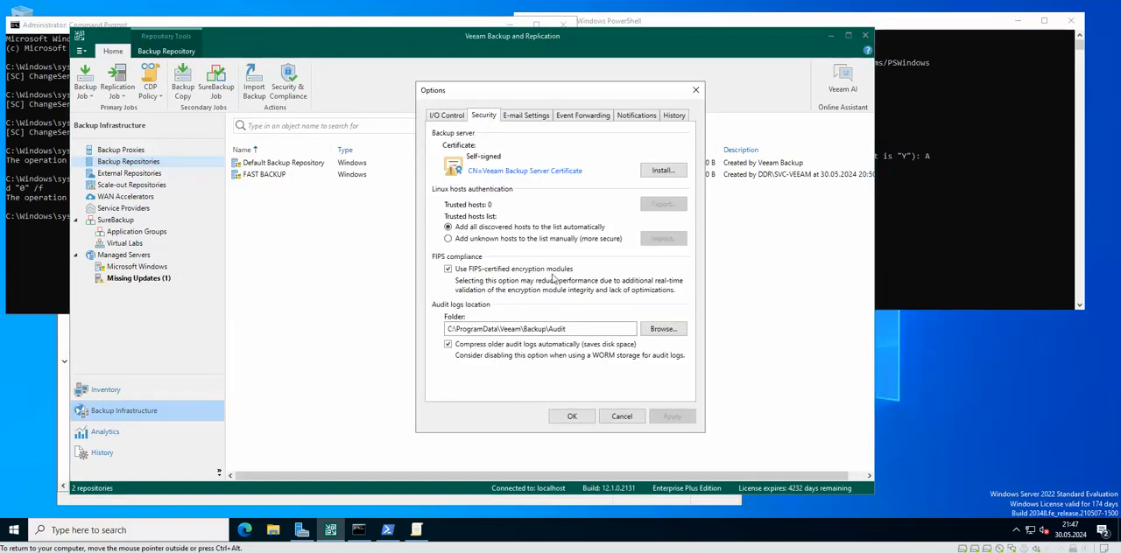
left_click(499, 239)
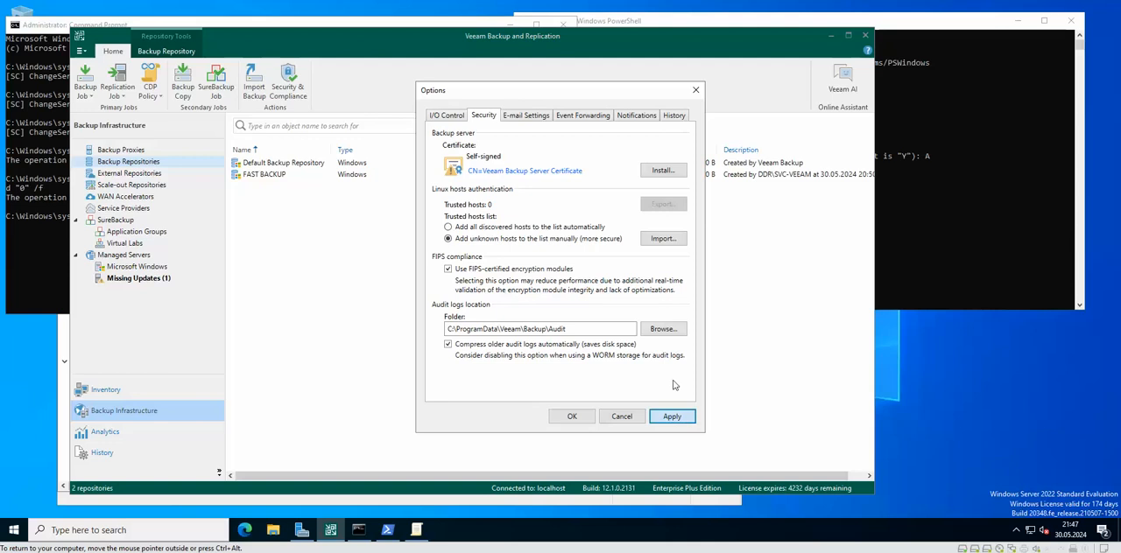
left_click(671, 416)
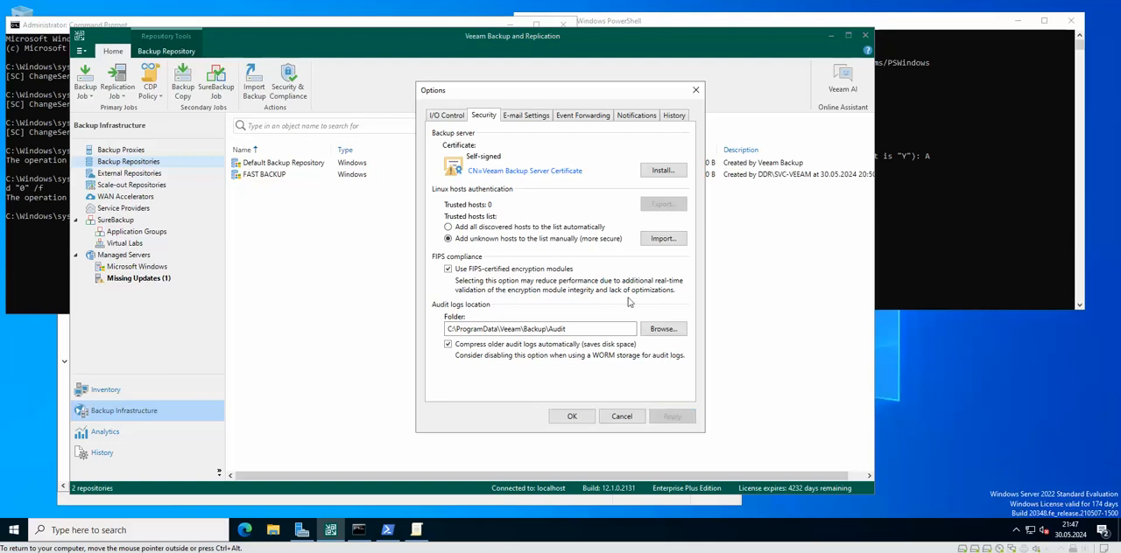
left_click(572, 417)
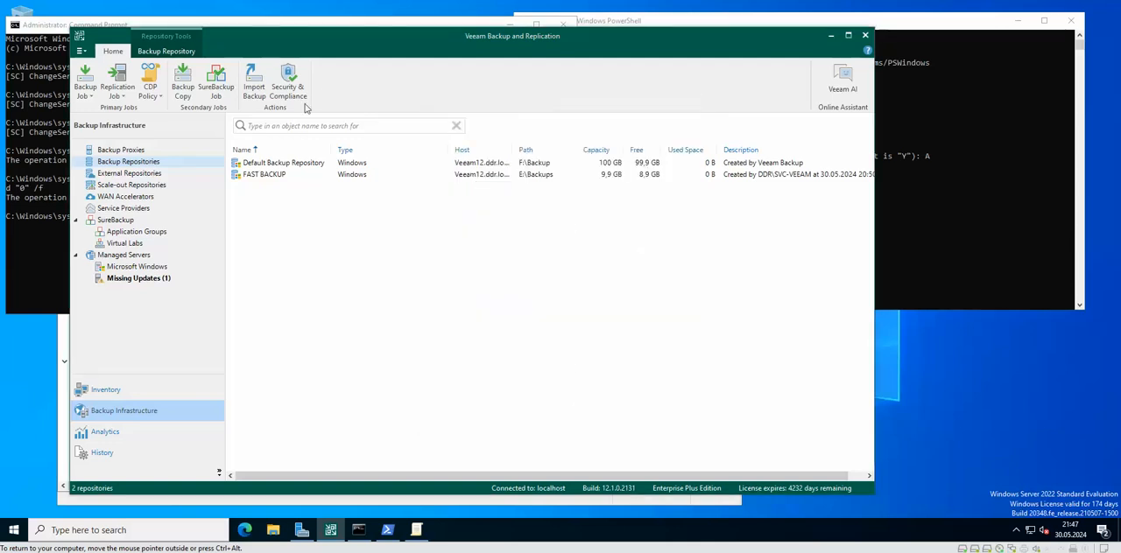
Step: Reopen the Security & Compliance Analyzer, check the best practice on where the configuration backup is stored, and inspect the FAST BACKUP repository's path
left_click(296, 82)
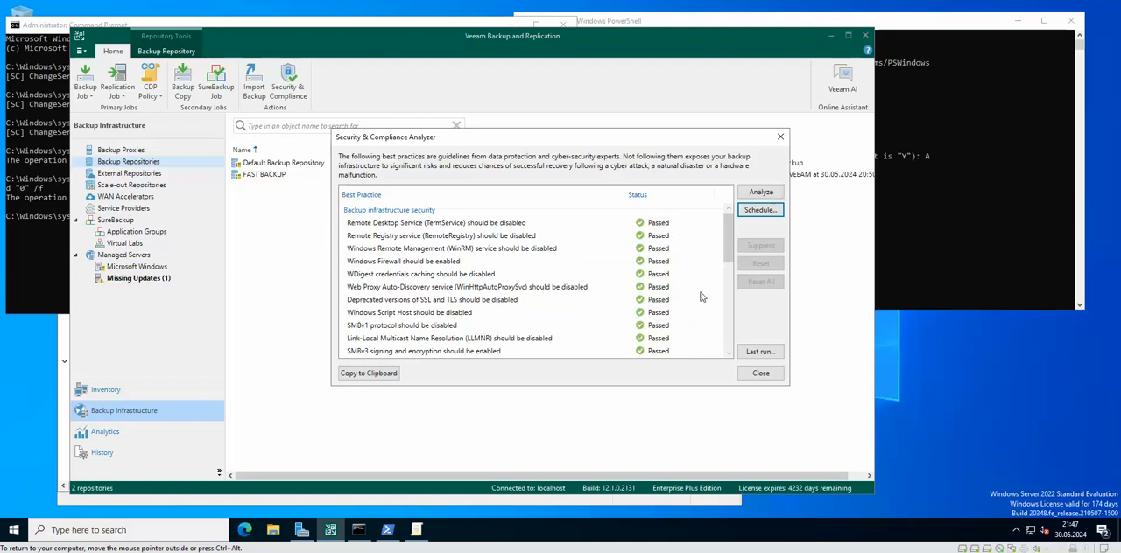
left_click_drag(728, 238, 729, 302)
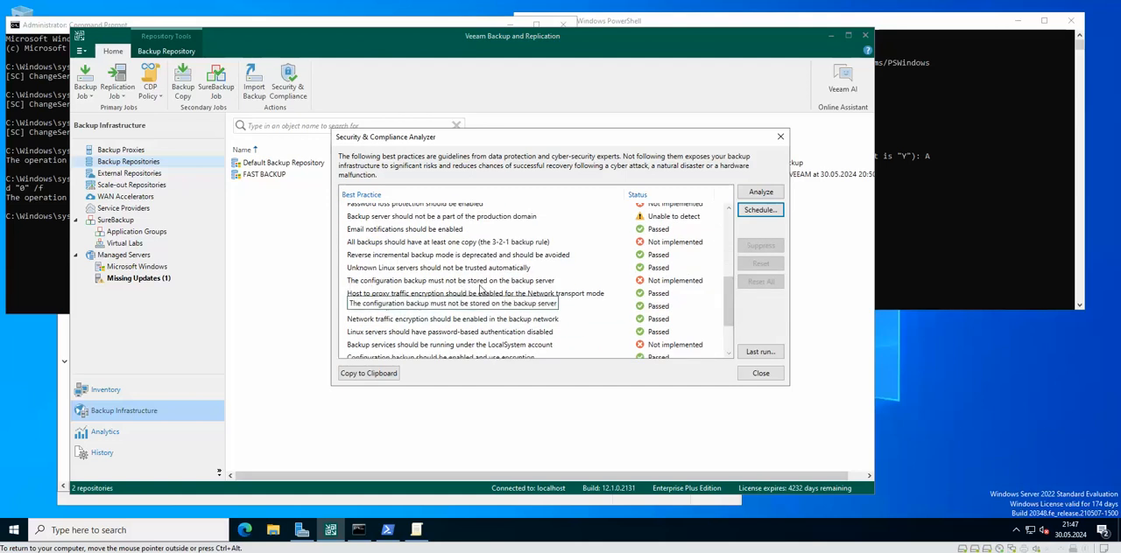
left_click(529, 282)
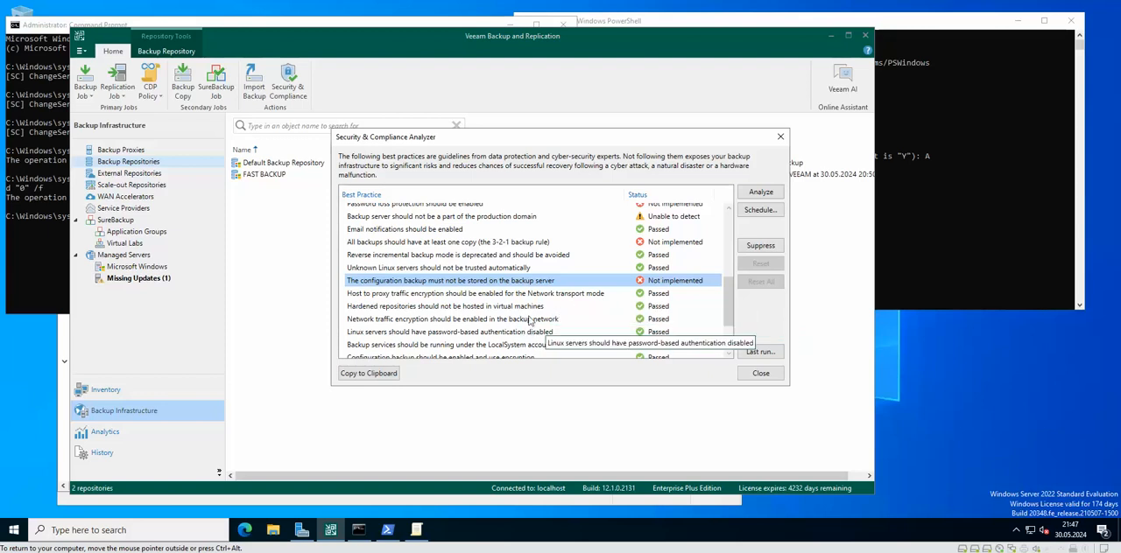
left_click(760, 375)
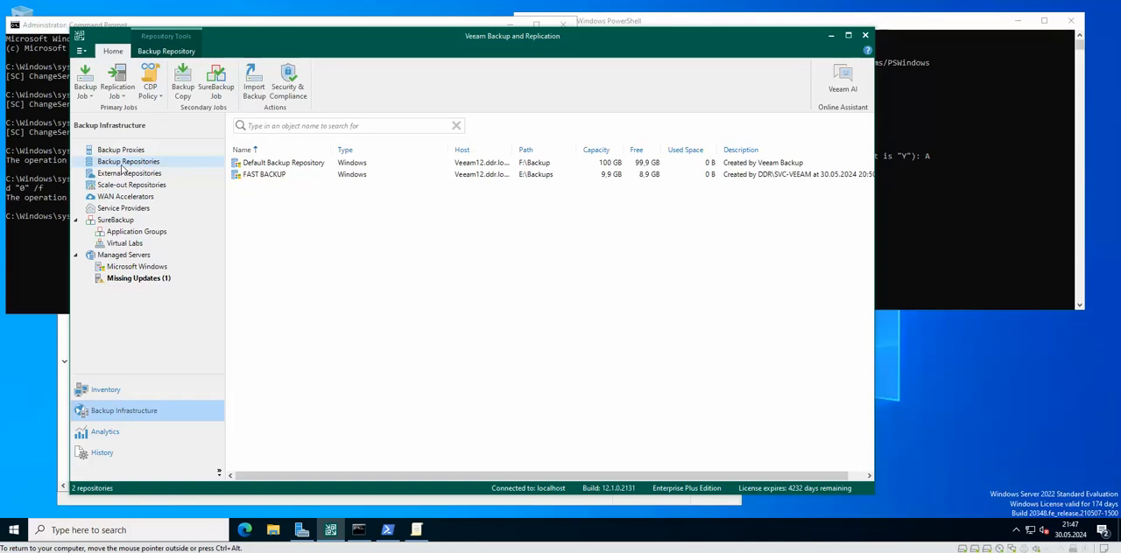
left_click(536, 179)
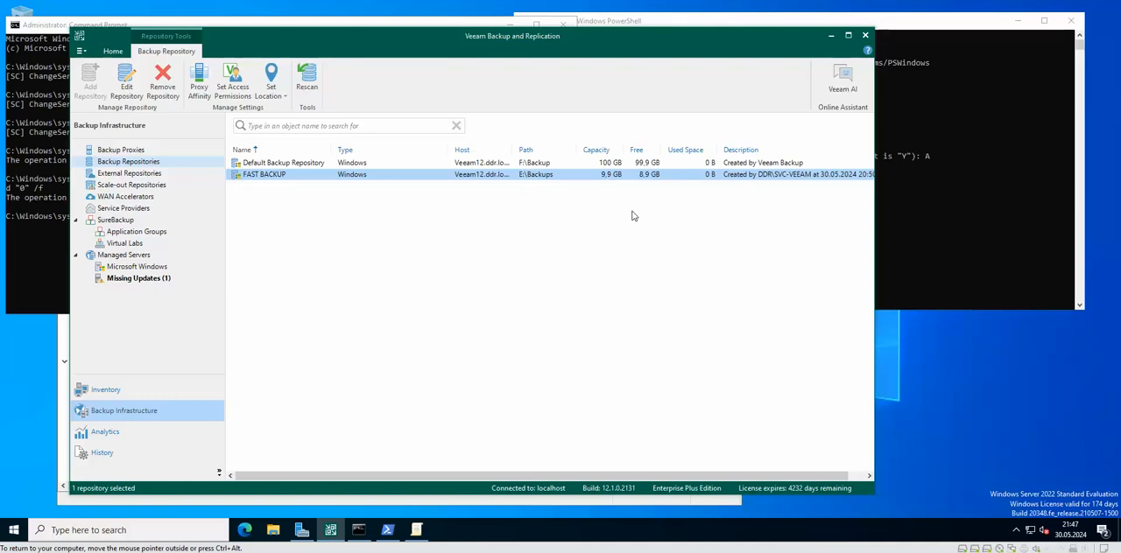
left_click(538, 219)
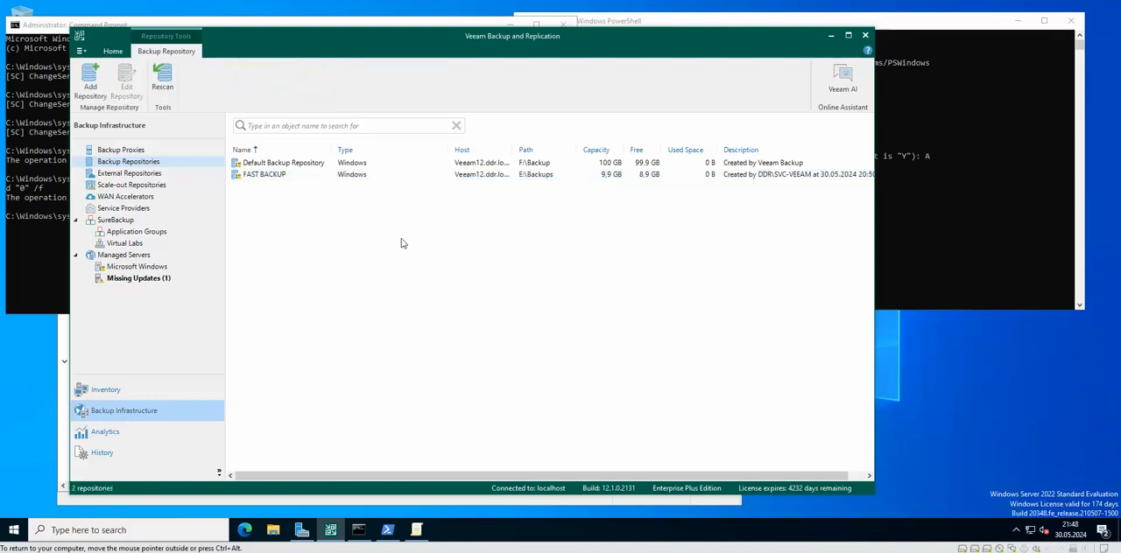
left_click_drag(436, 36, 473, 38)
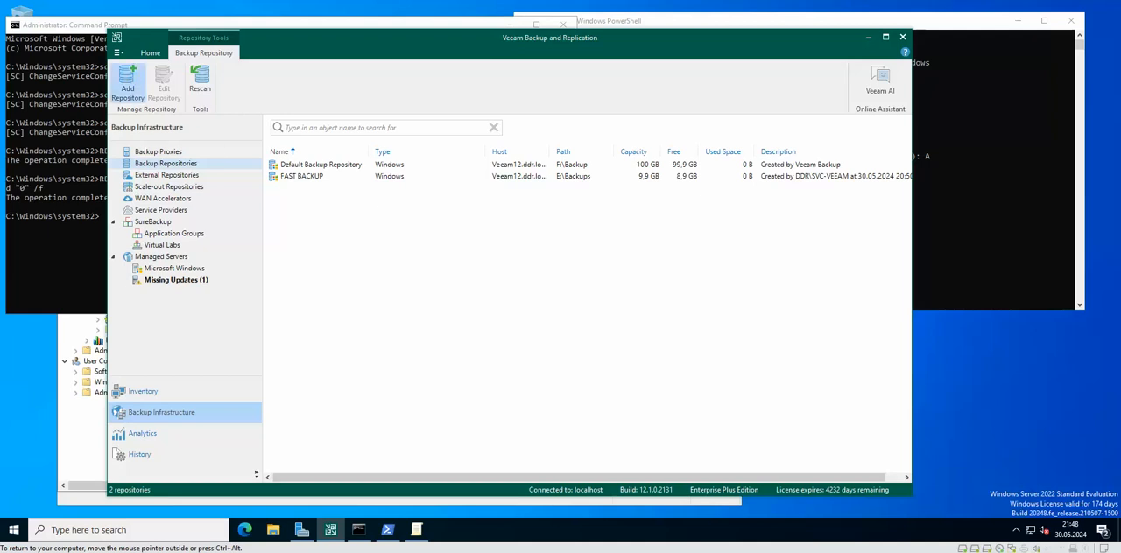
left_click(127, 81)
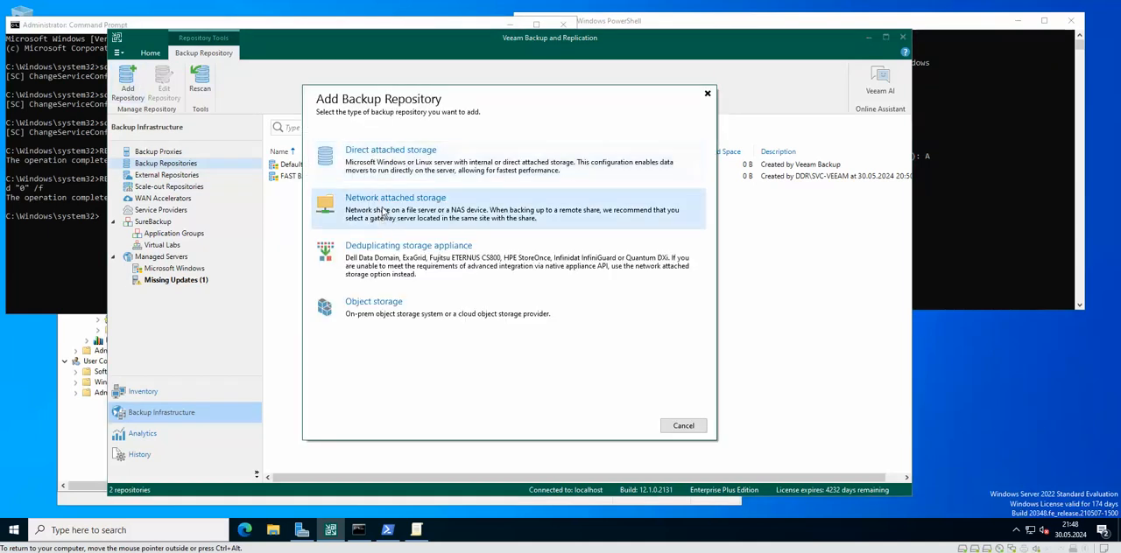
left_click(420, 213)
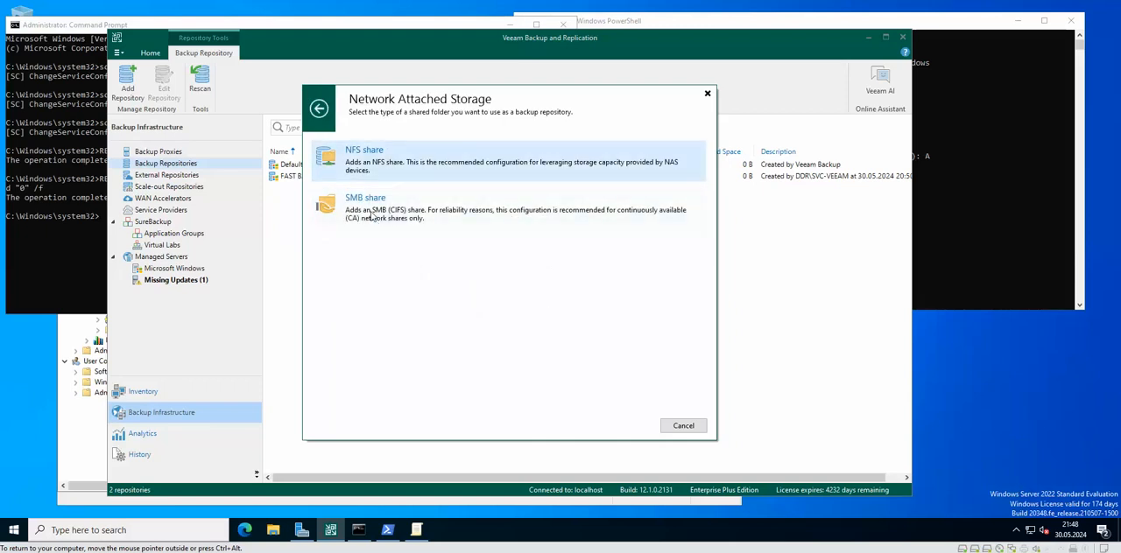
left_click(372, 215)
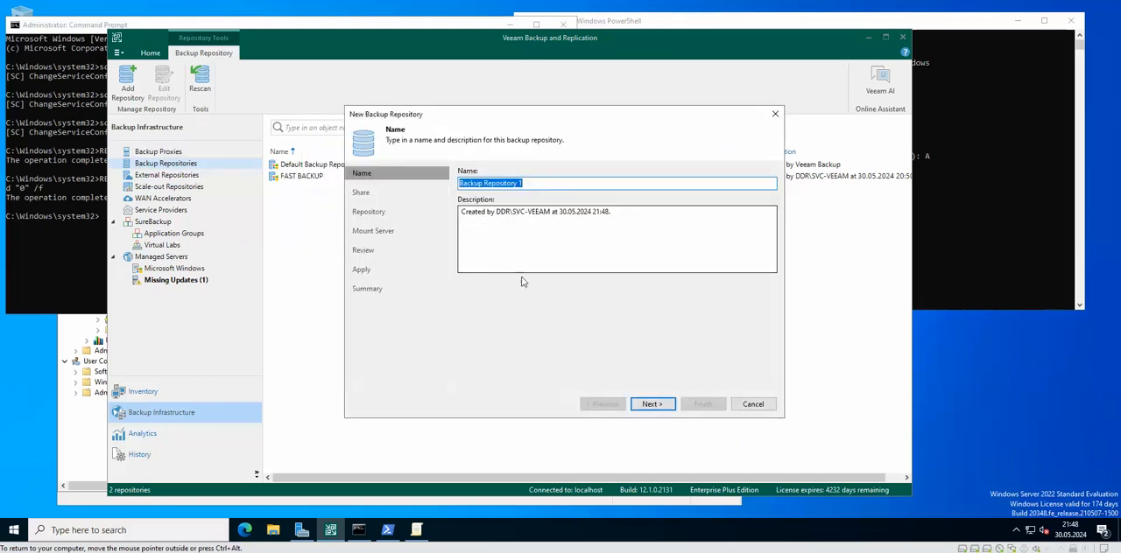
left_click(768, 409)
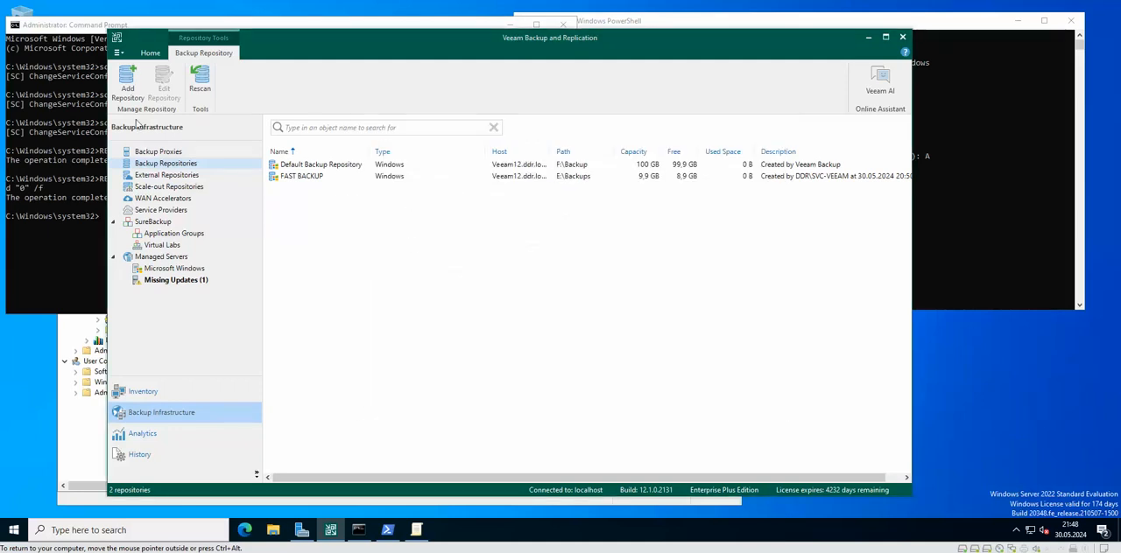
Step: Start a new network attached backup repository of type SMB share and name it SMB
left_click(128, 88)
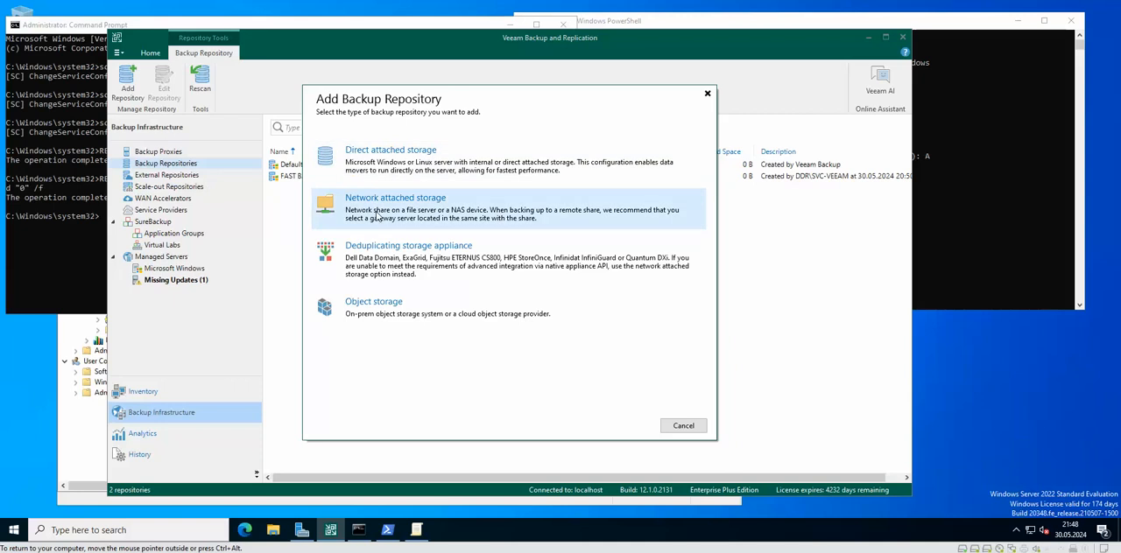
left_click(431, 229)
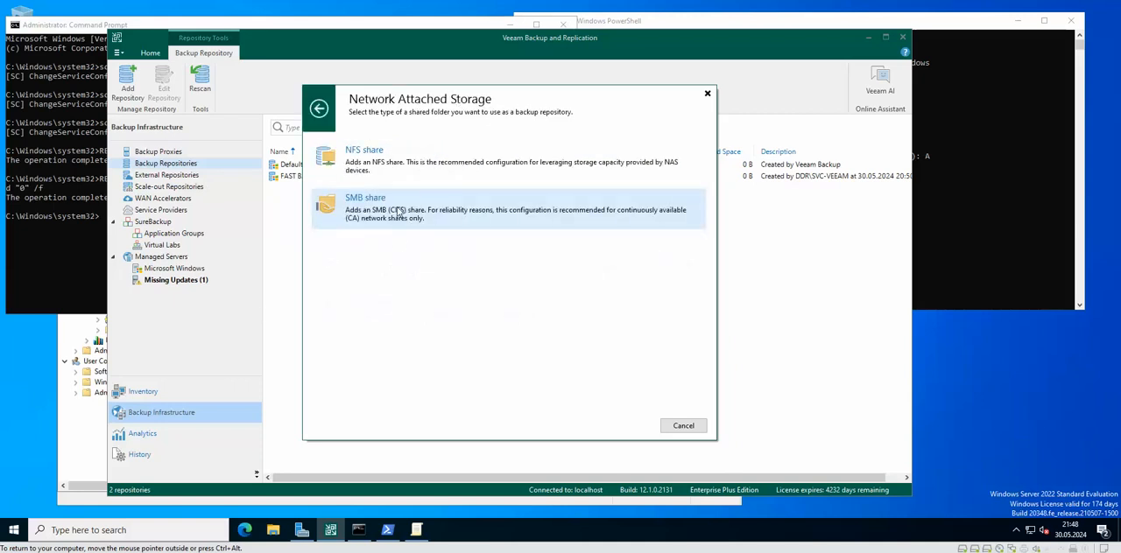
left_click(395, 207)
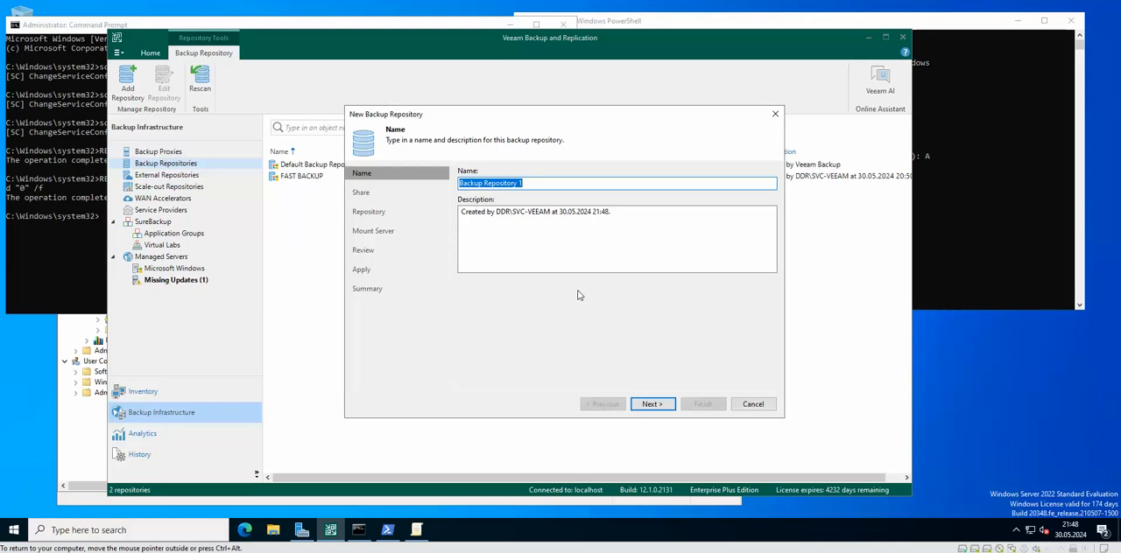
key("BackSpace")
type("SMB")
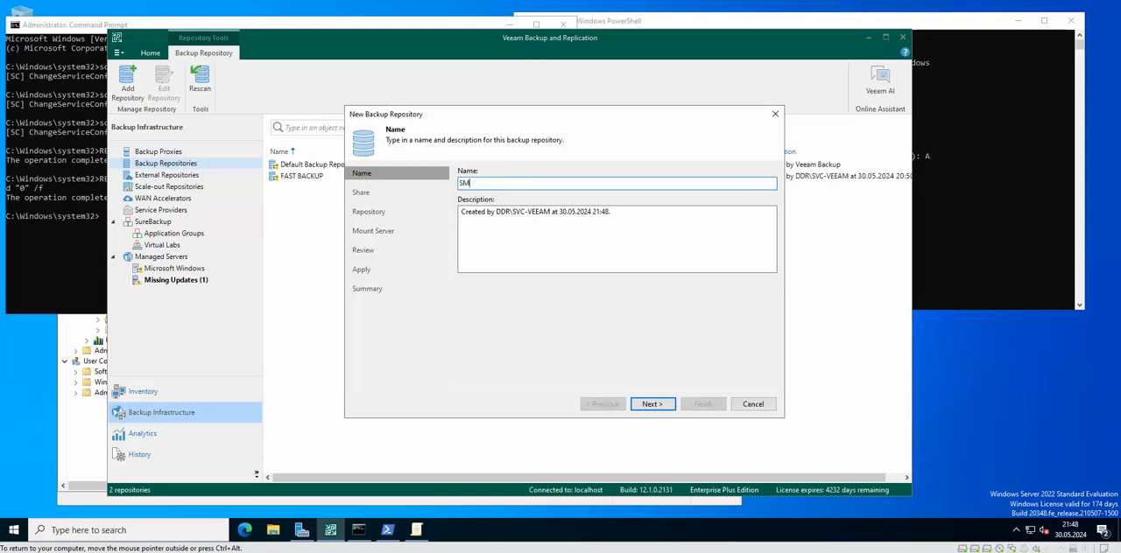
left_click(653, 405)
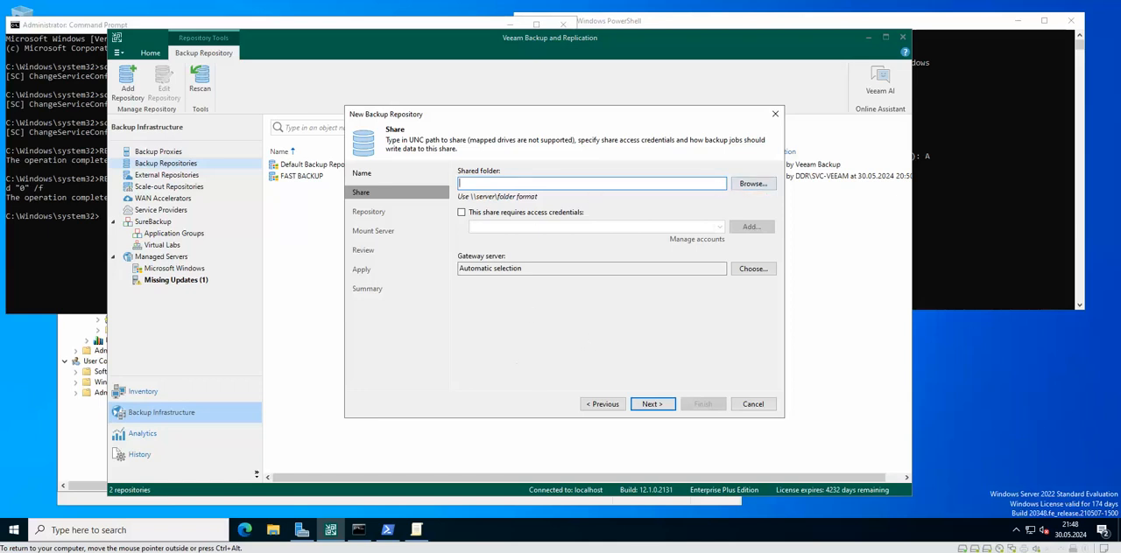
Step: Switch to the OpenSSH session, run "ip a" and copy the Samba server's eth0 IP address
left_click(388, 530)
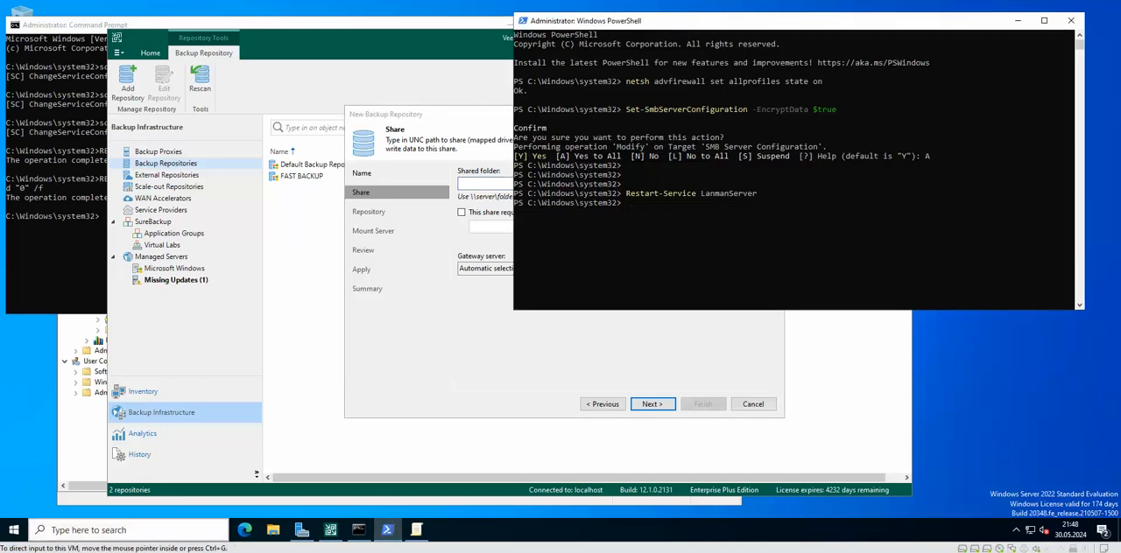
key("alt+Tab")
scroll(544, 315, "down", 2)
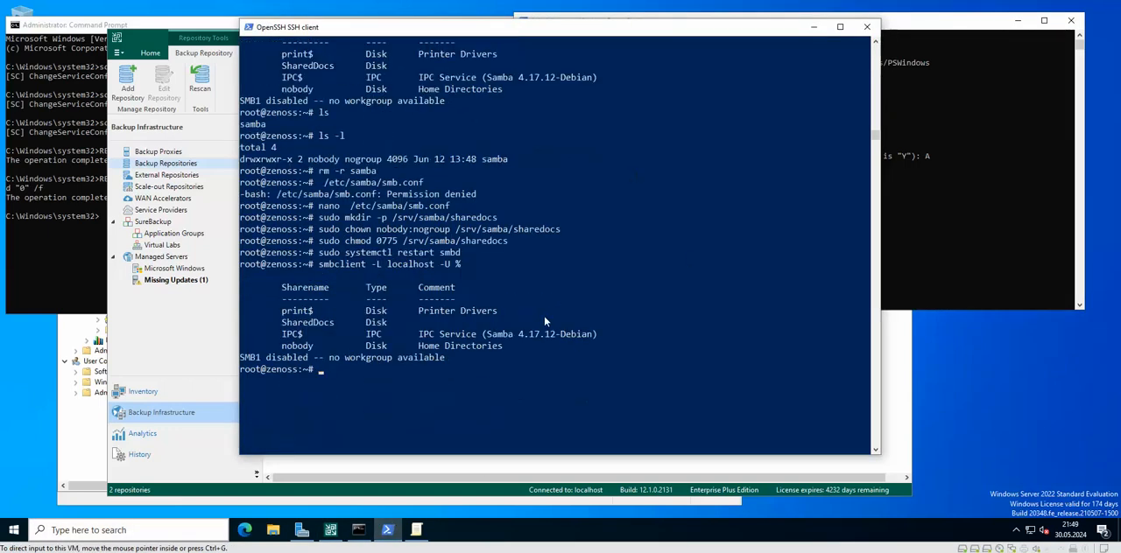
left_click(616, 277)
type("ip a")
key("Return")
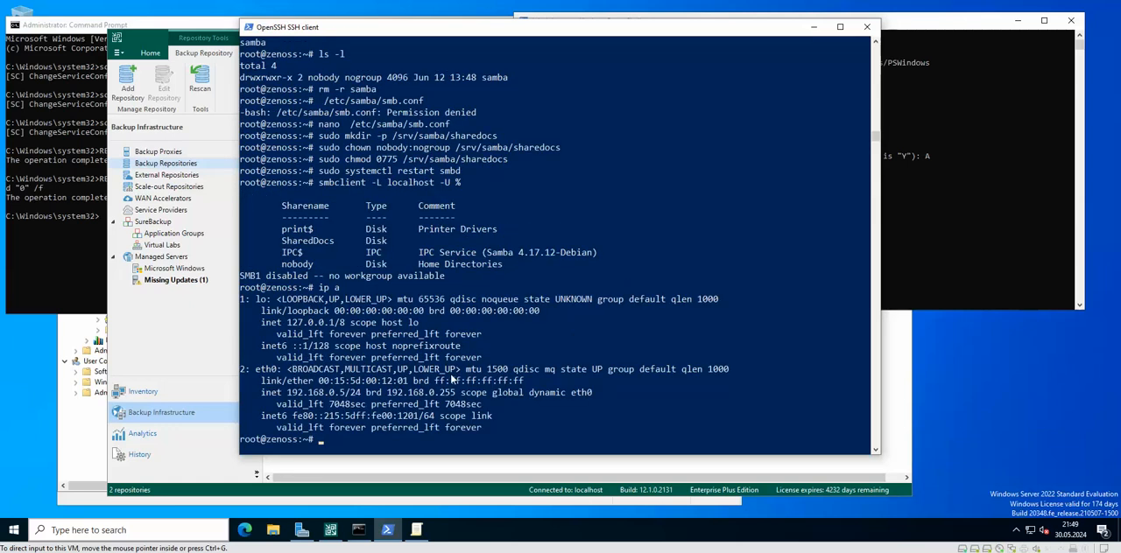
left_click_drag(290, 395, 348, 396)
key("ctrl+c")
left_click(813, 27)
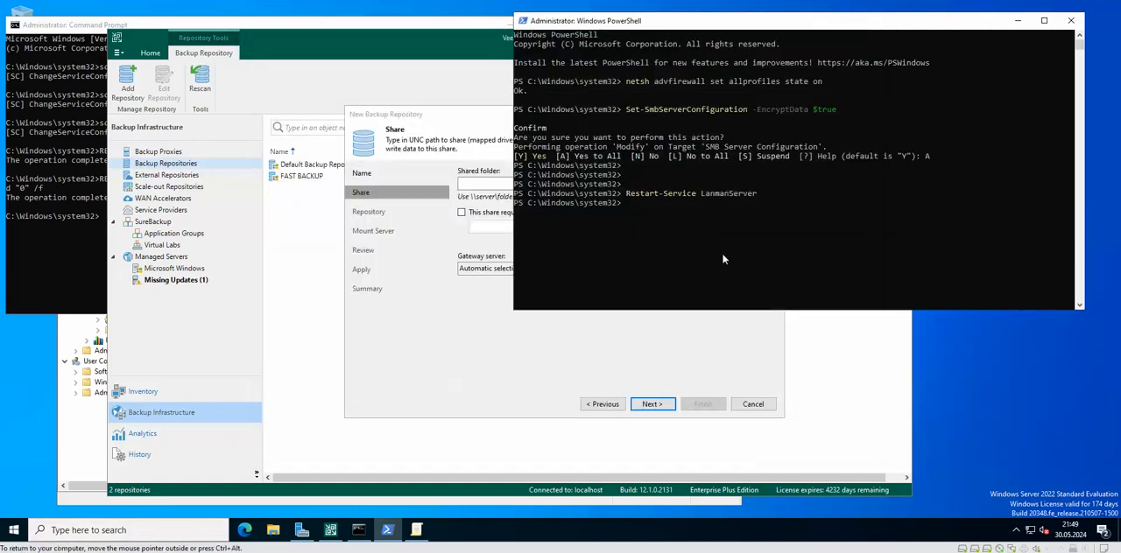
Step: Return to the New Backup Repository wizard and enter the server part \\192.168.0.5 as the shared folder
left_click(538, 362)
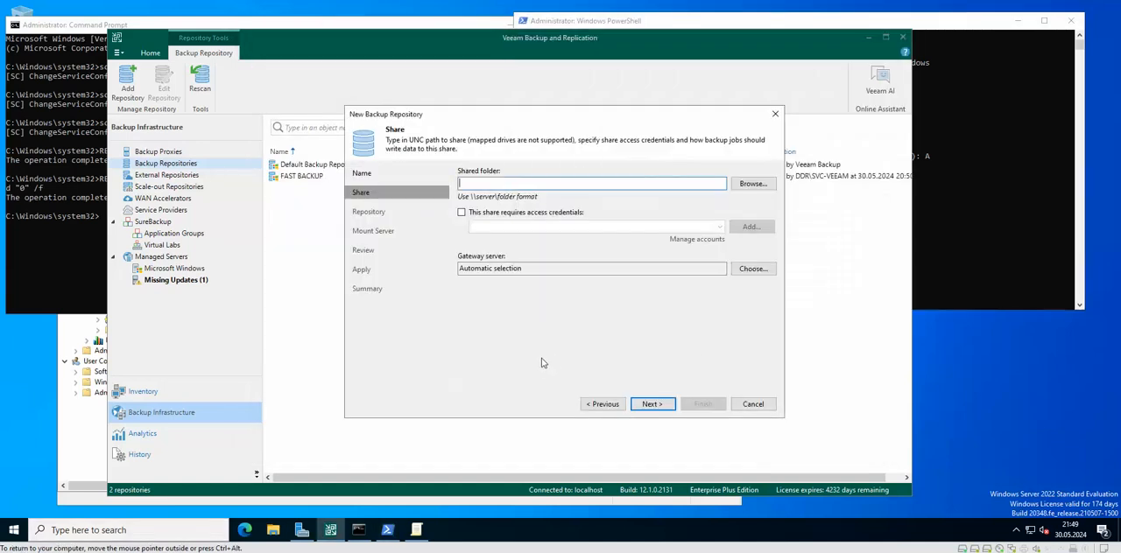
left_click(497, 184)
type("\\\\192.168.0.5")
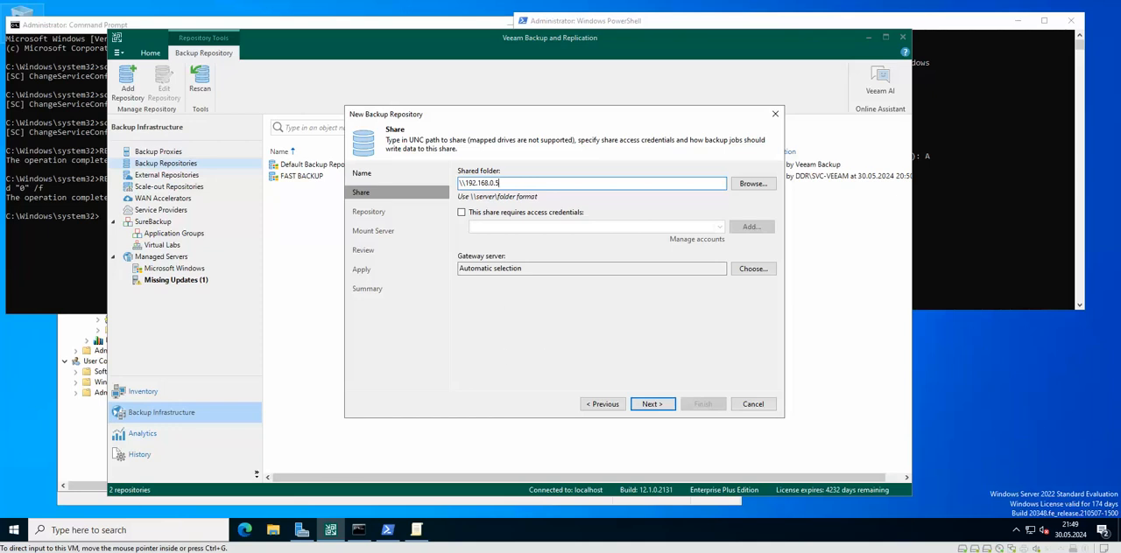
Step: Switch to the OpenSSH session and copy the share name SharedDocs from the smbclient listing
key("alt+Tab")
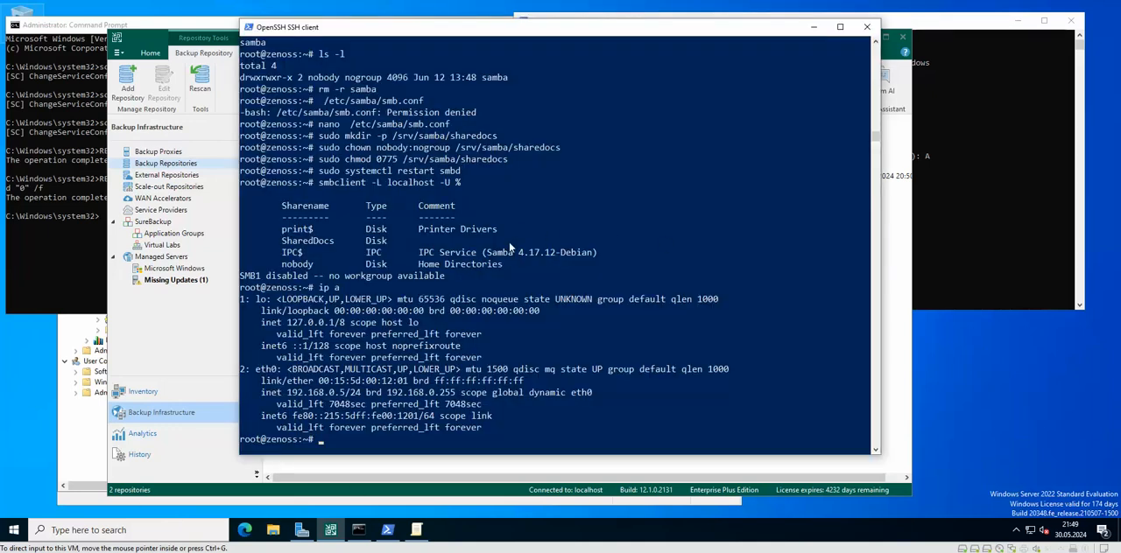
scroll(572, 246, "up", 1)
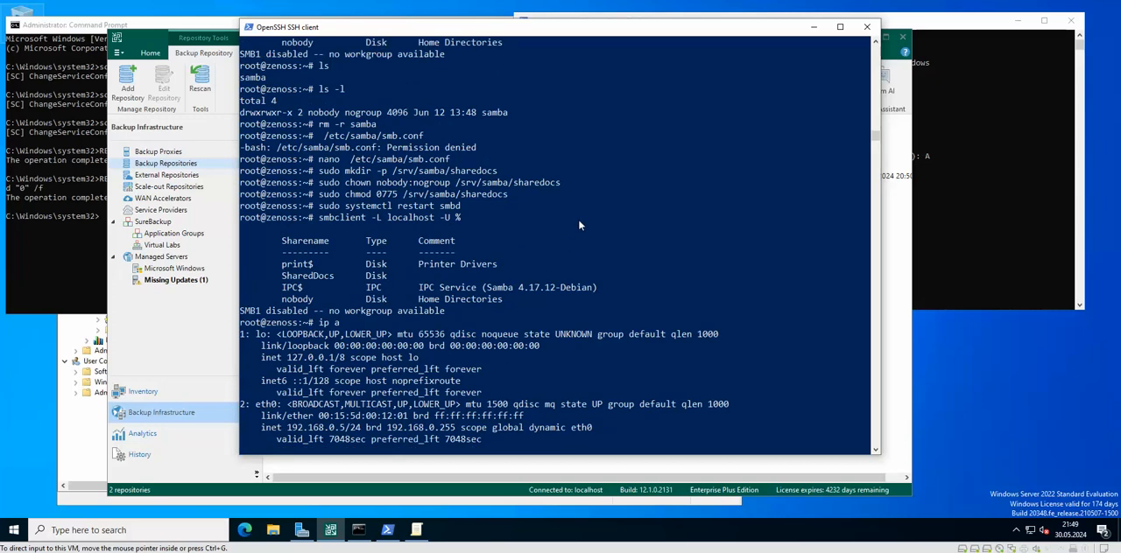
left_click_drag(336, 280, 281, 279)
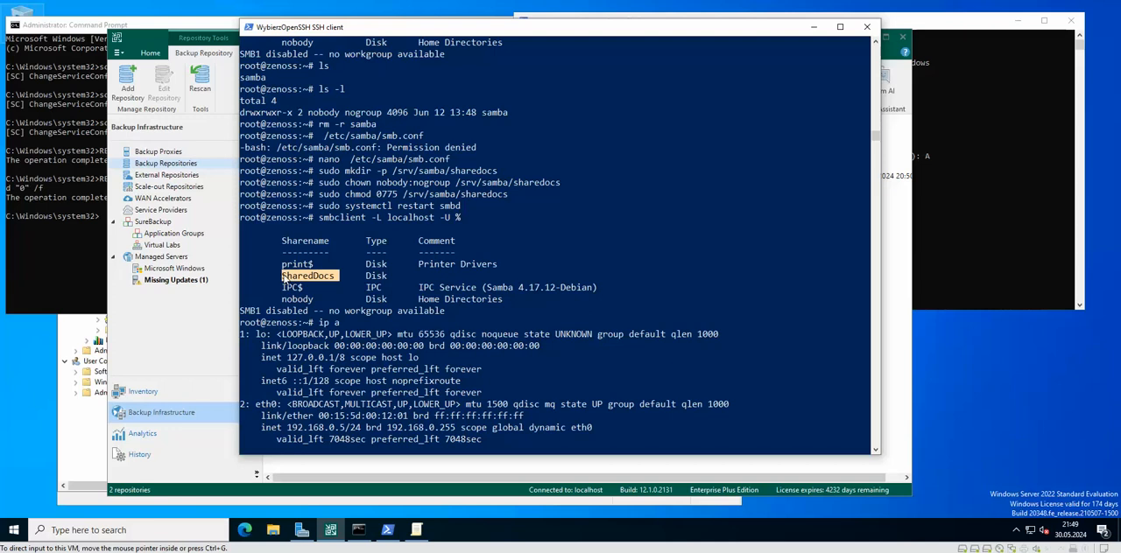
key("ctrl+c")
left_click(817, 28)
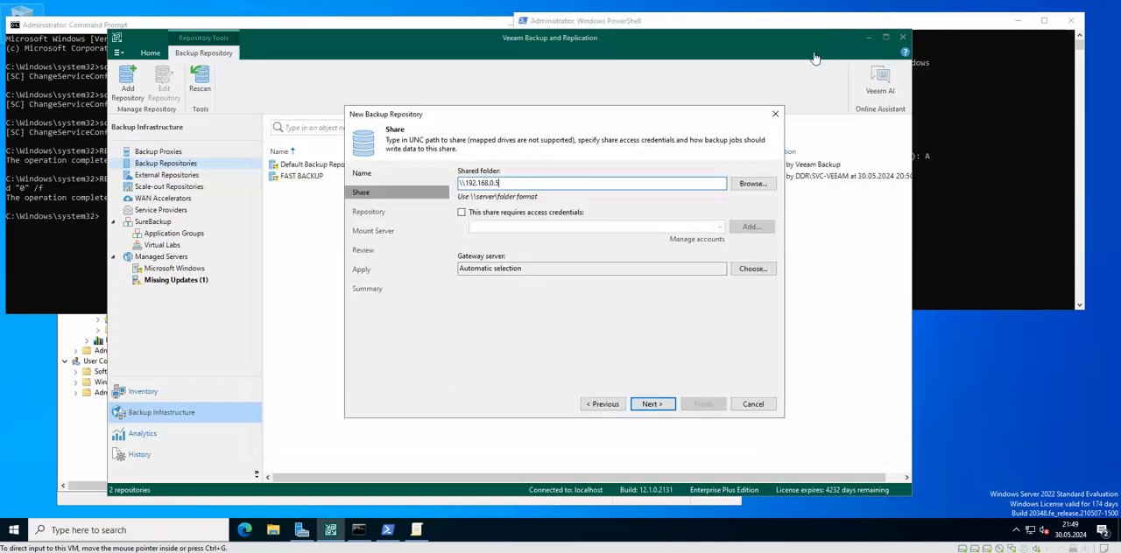
Step: Complete the shared folder path as \\192.168.0.5\SharedDocs and mark the share as requiring access credentials
left_click(549, 182)
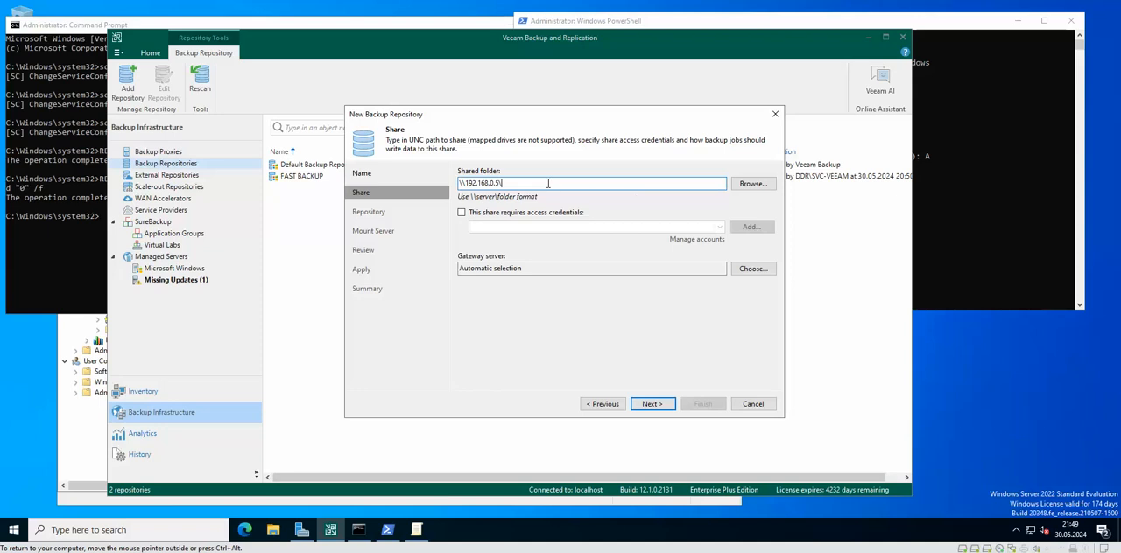
key("ctrl+v")
left_click(507, 214)
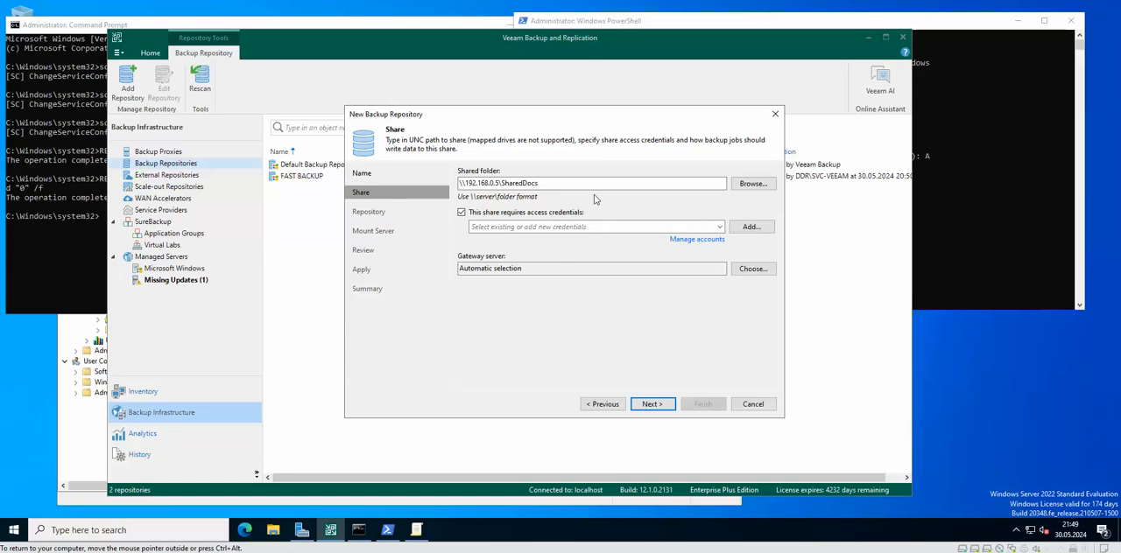
Step: Add access credentials for the share with the username smb and the account password
left_click(752, 227)
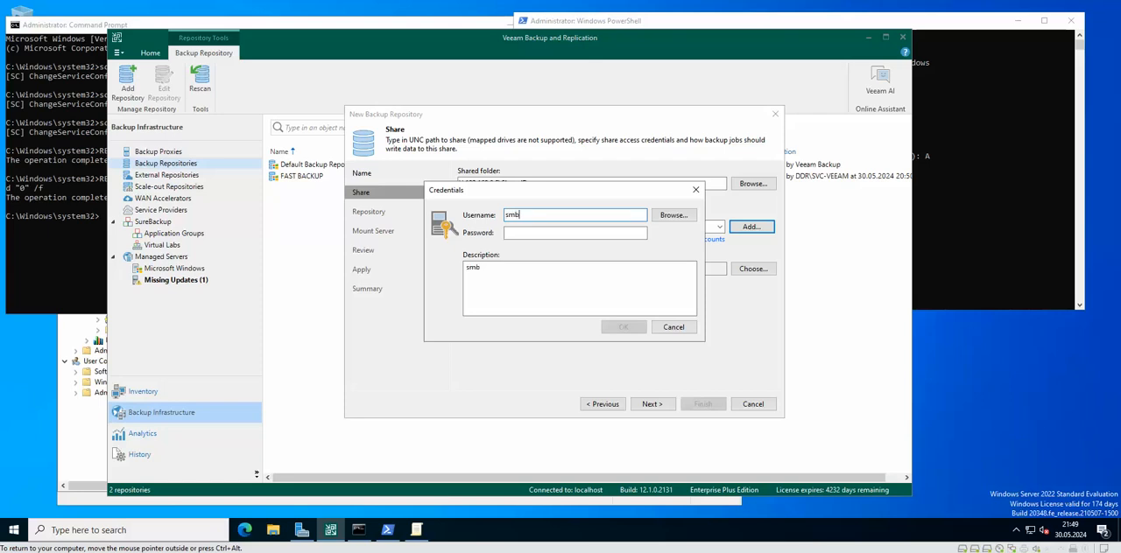
key("Tab")
type("*")
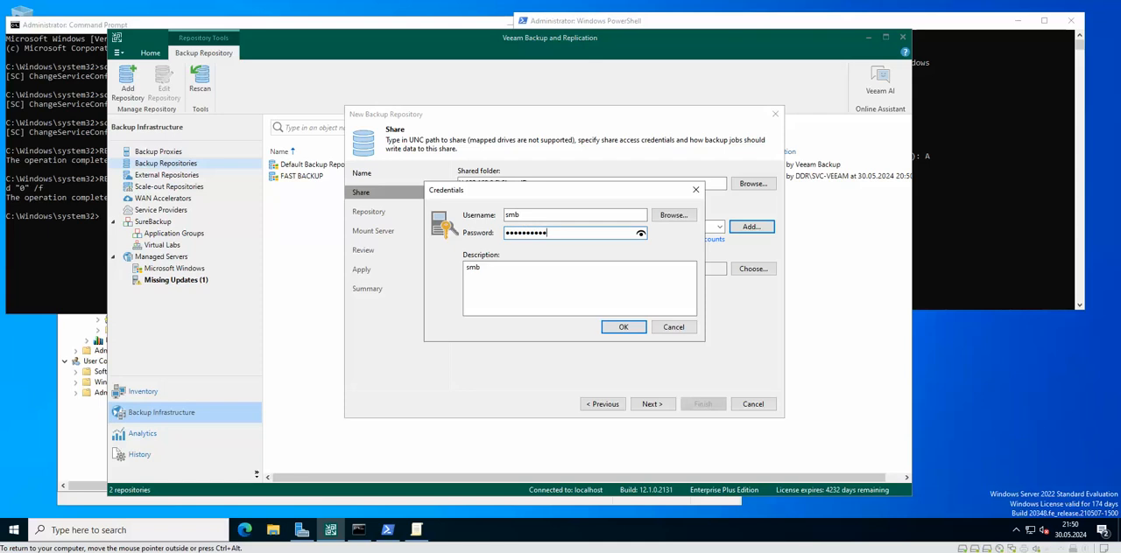
left_click(623, 327)
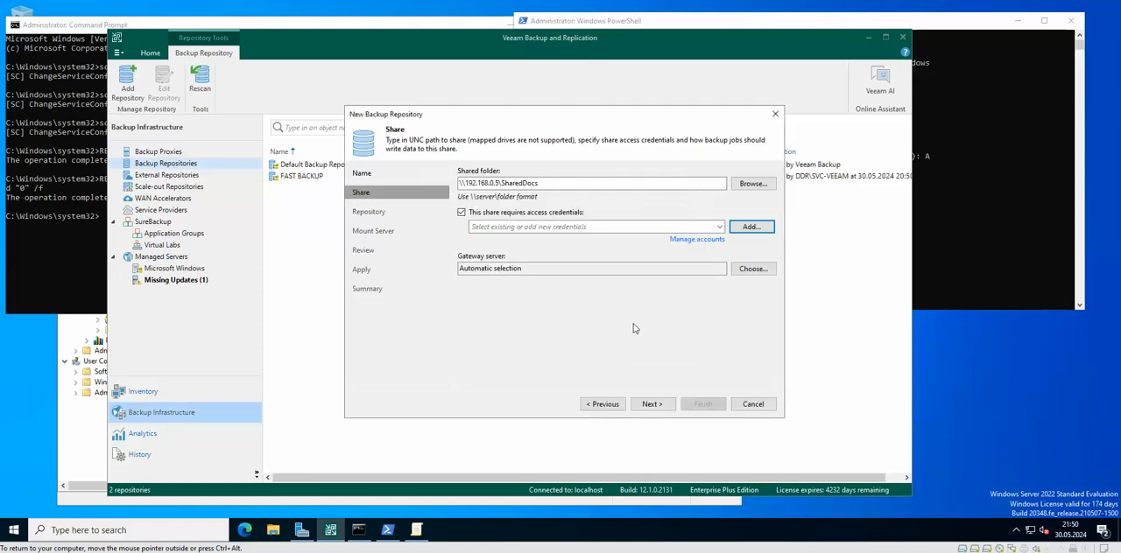
Step: Accept the default repository and mount server settings, apply the configuration and finish creating the SMB backup repository
left_click(657, 404)
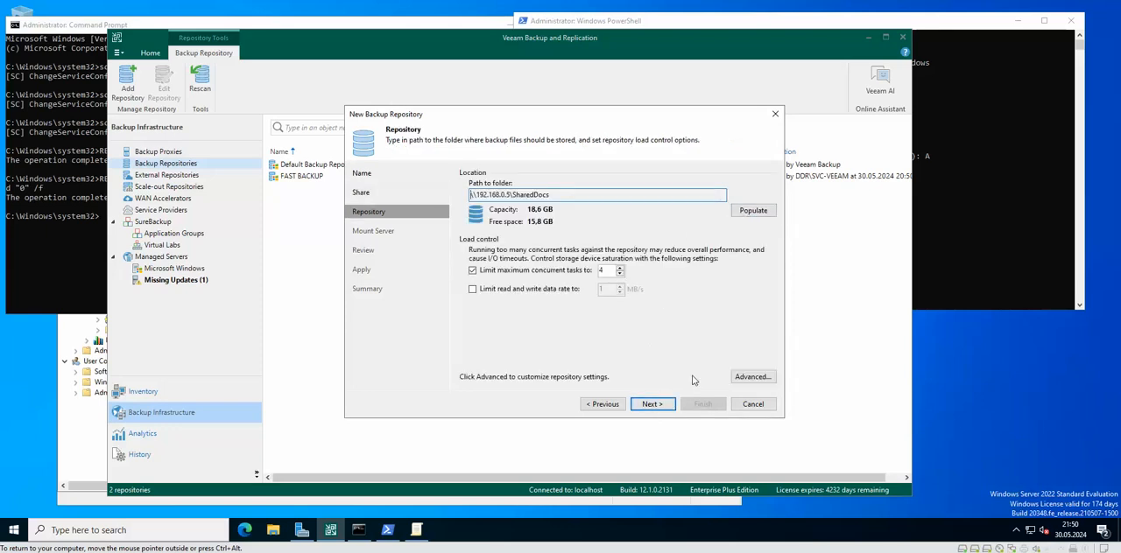
left_click(668, 404)
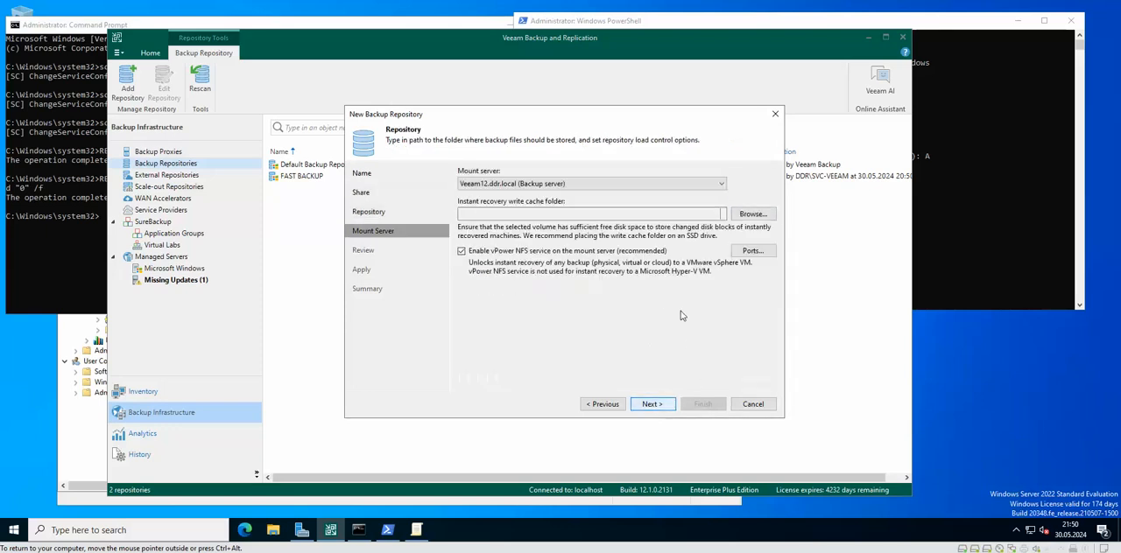
left_click(667, 404)
left_click(666, 408)
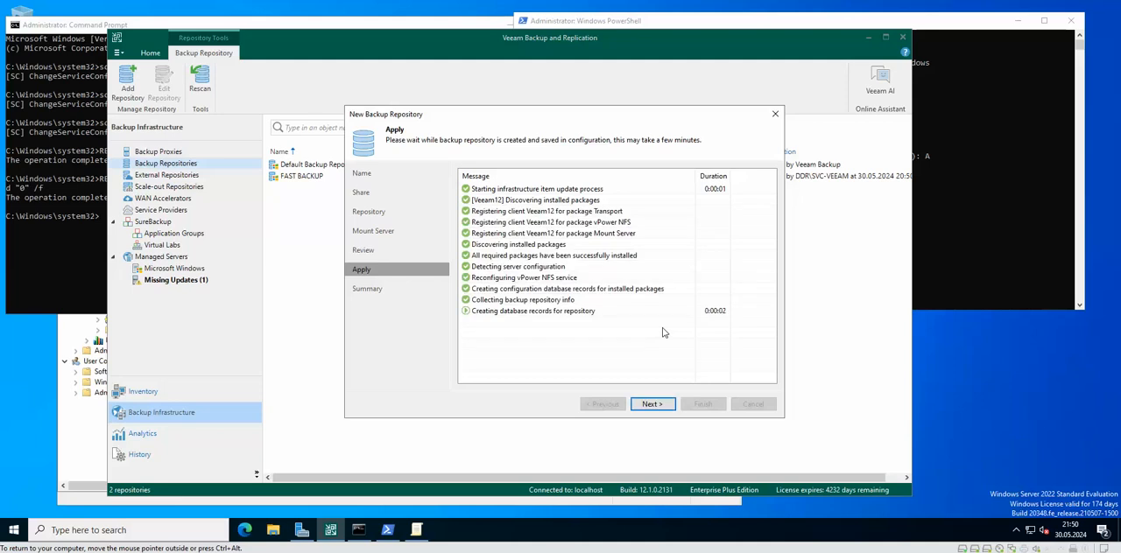
left_click(652, 403)
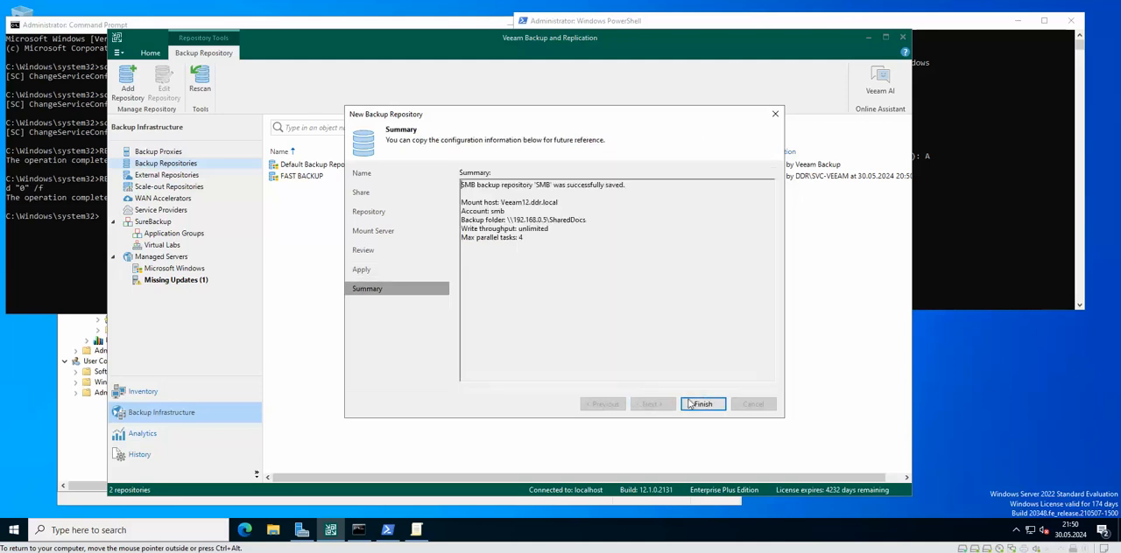
left_click(703, 403)
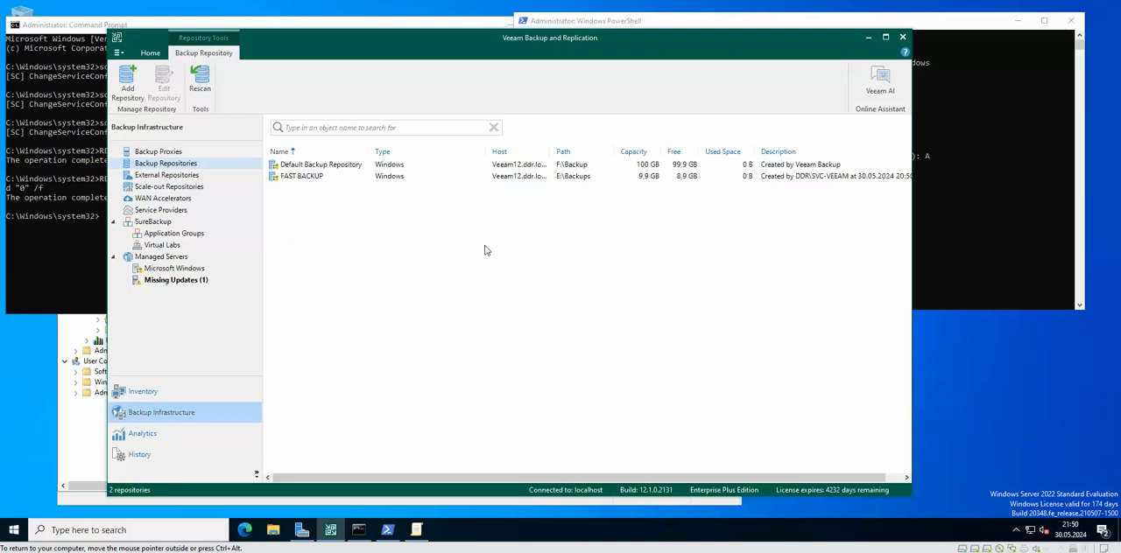
Step: Rescan the backup repositories and close the resynchronization log
left_click_drag(393, 54, 435, 50)
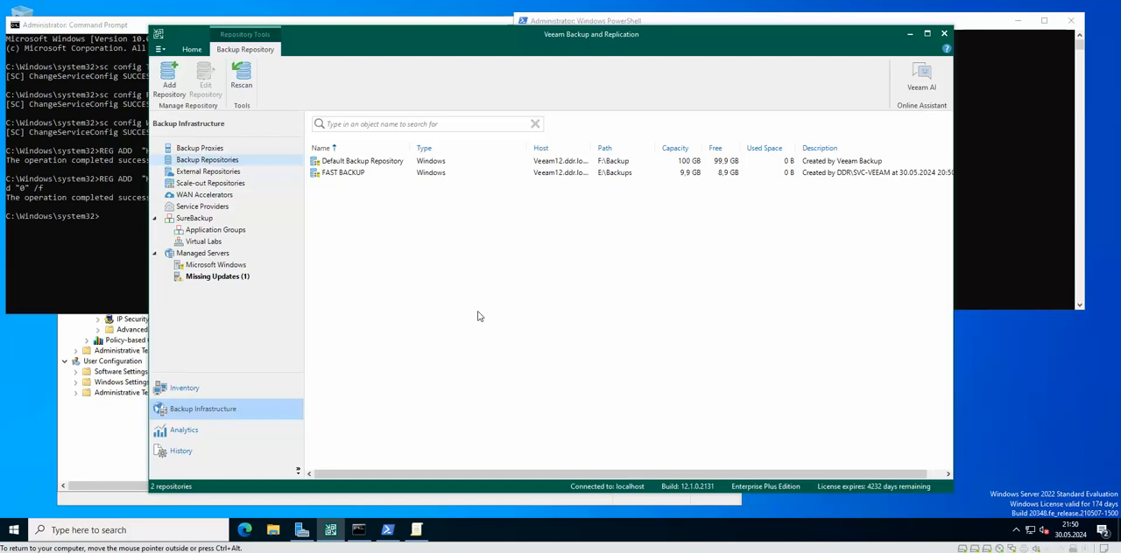
left_click(204, 175)
left_click(207, 160)
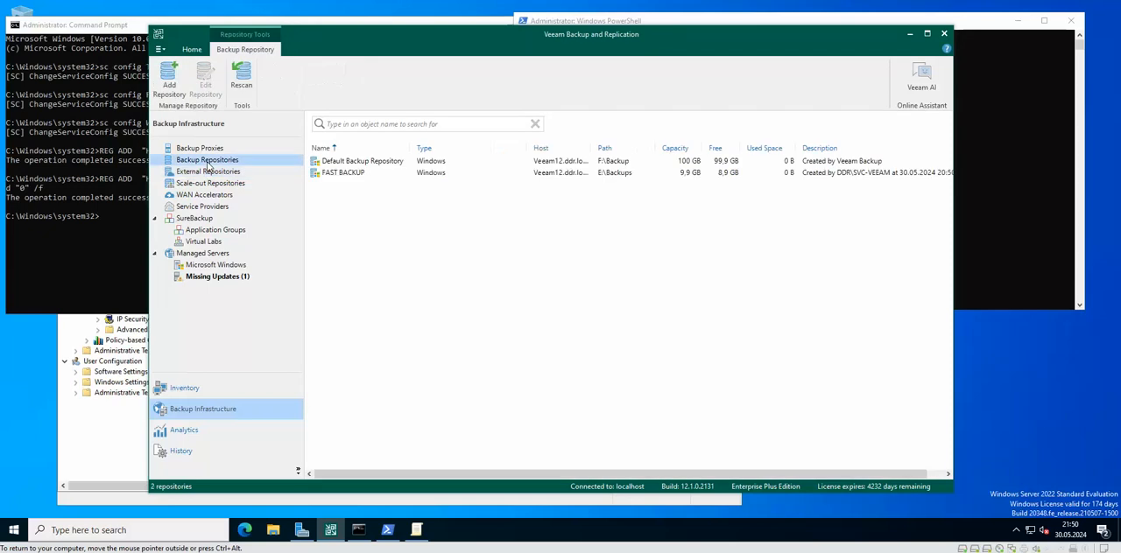
right_click(431, 219)
left_click(537, 226)
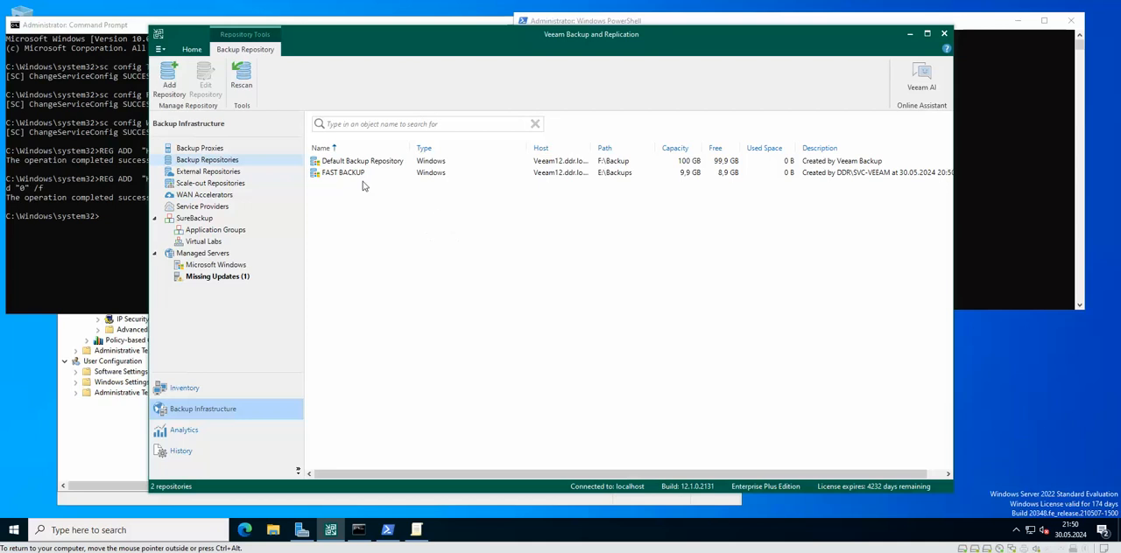
left_click(241, 79)
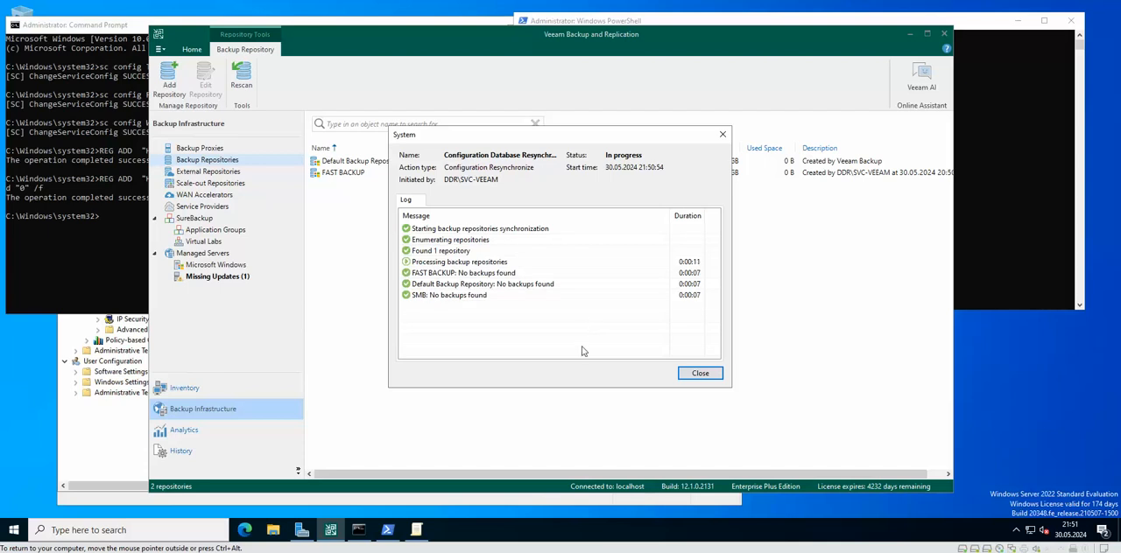
left_click(698, 374)
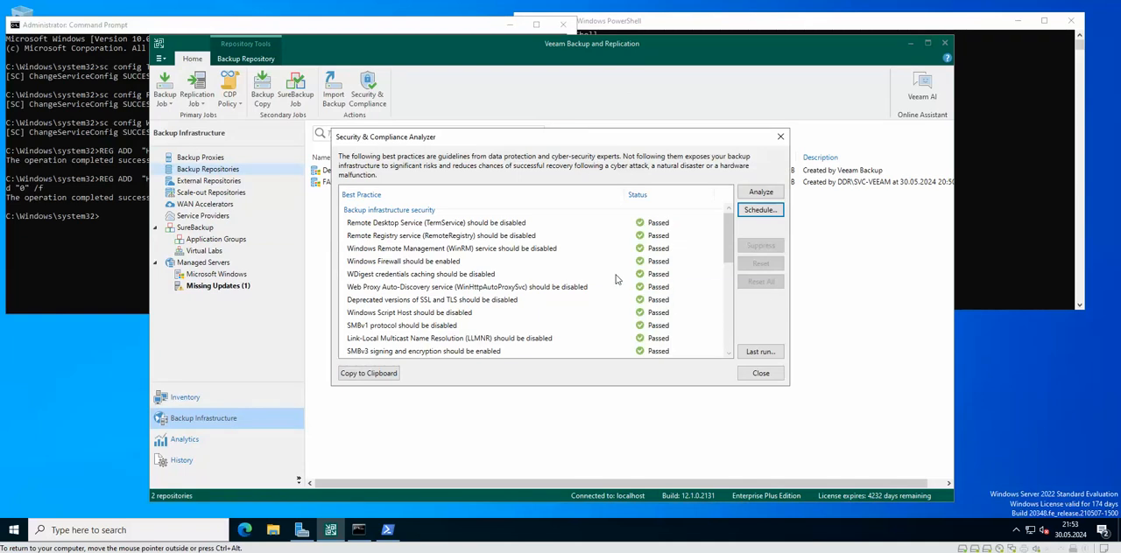
Step: Check the configuration backup and LocalSystem account best practices in the Security & Compliance Analyzer and close it
scroll(622, 276, "down", 4)
scroll(620, 277, "down", 4)
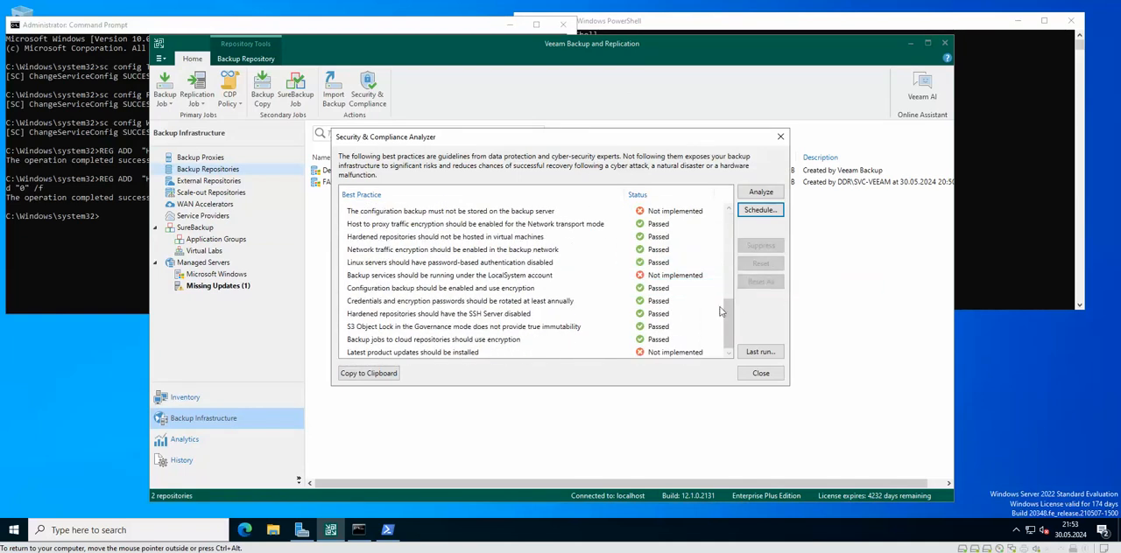
left_click(523, 276)
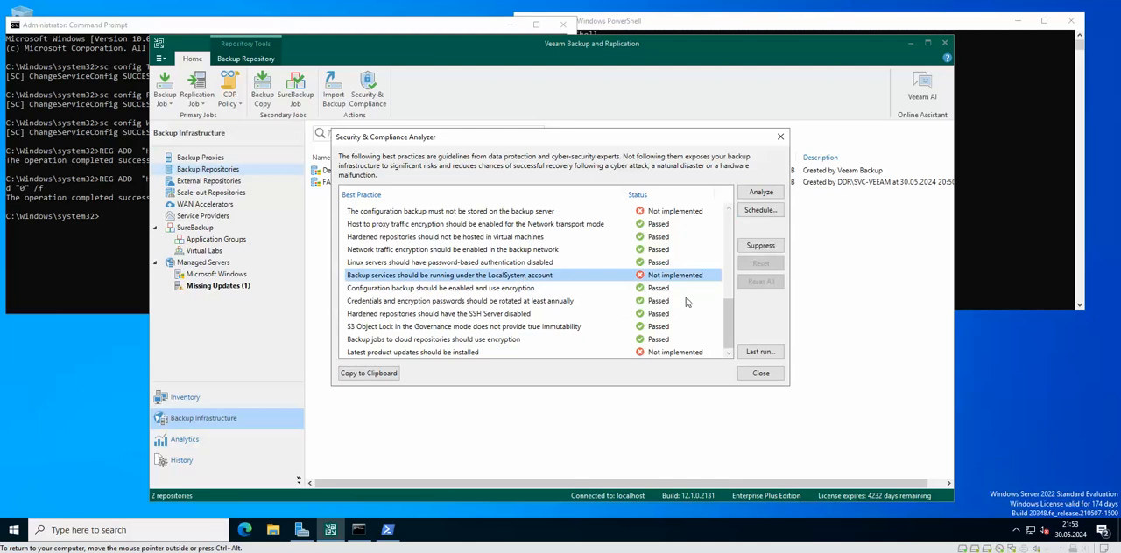
left_click(781, 137)
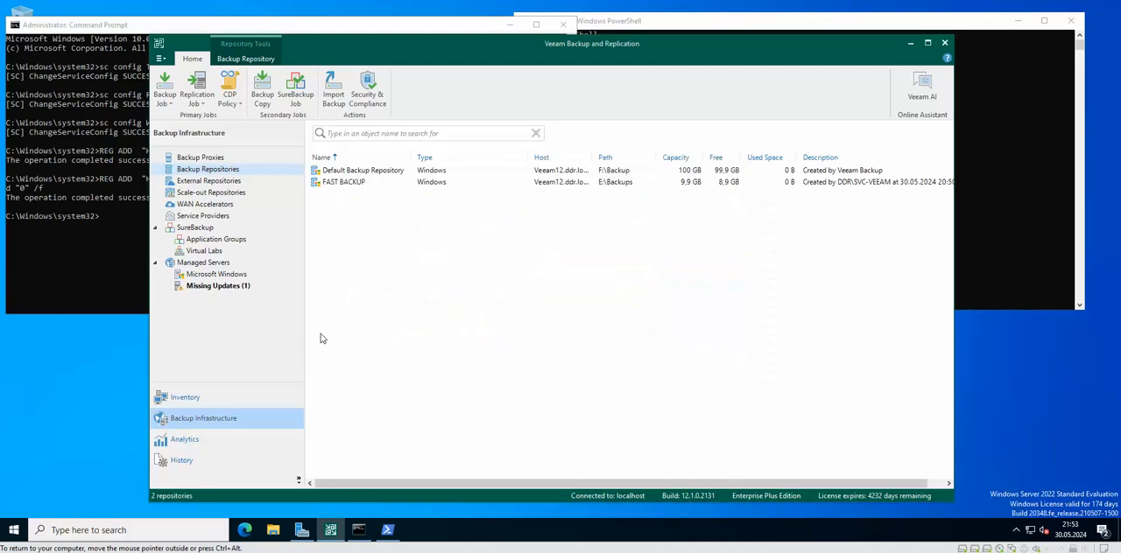
Step: Set the configuration backup's target repository to SMB and save the settings
left_click(161, 59)
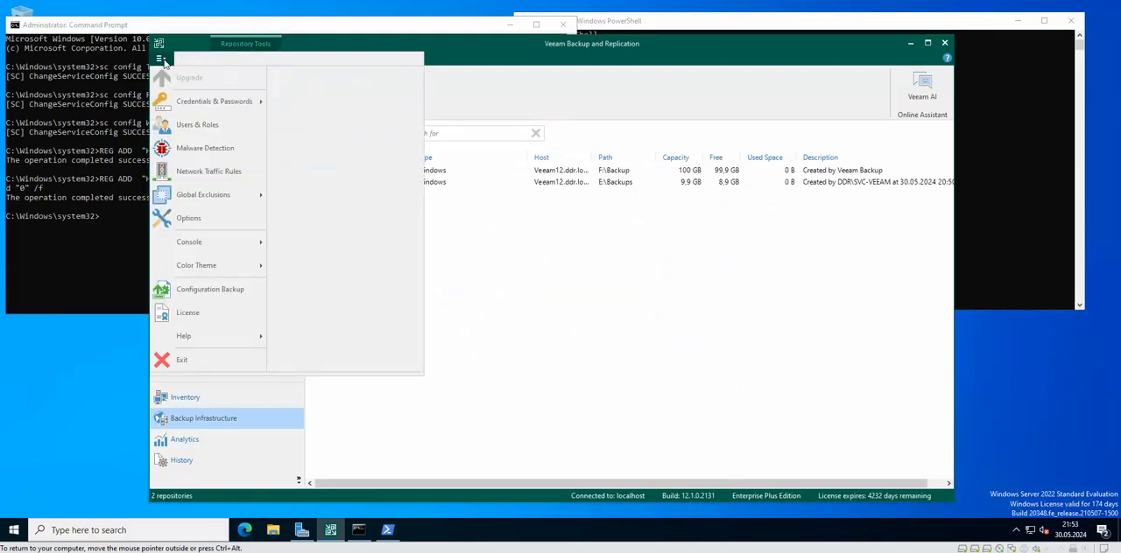
left_click(210, 289)
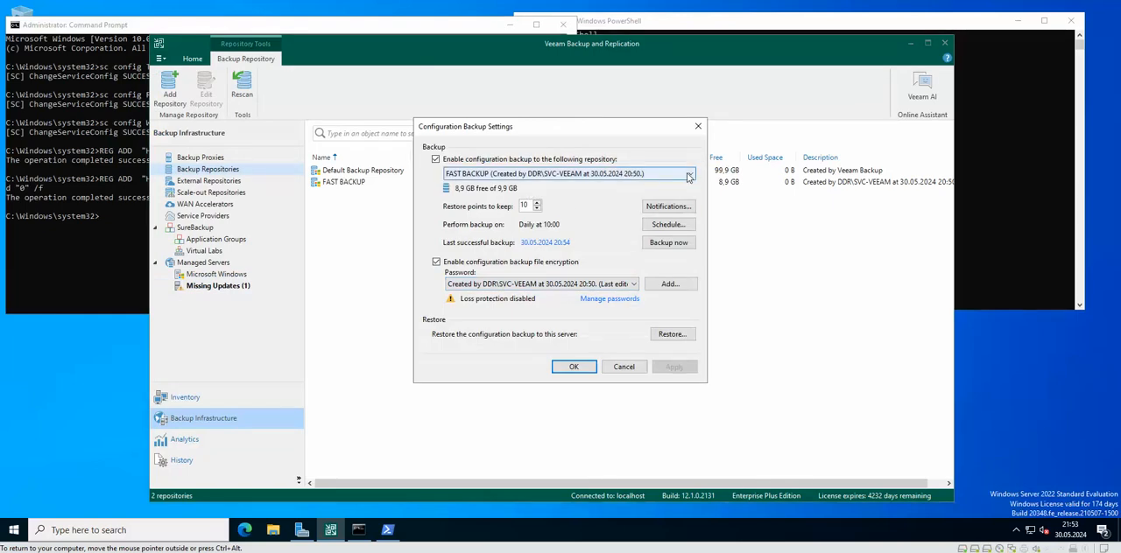
left_click(688, 176)
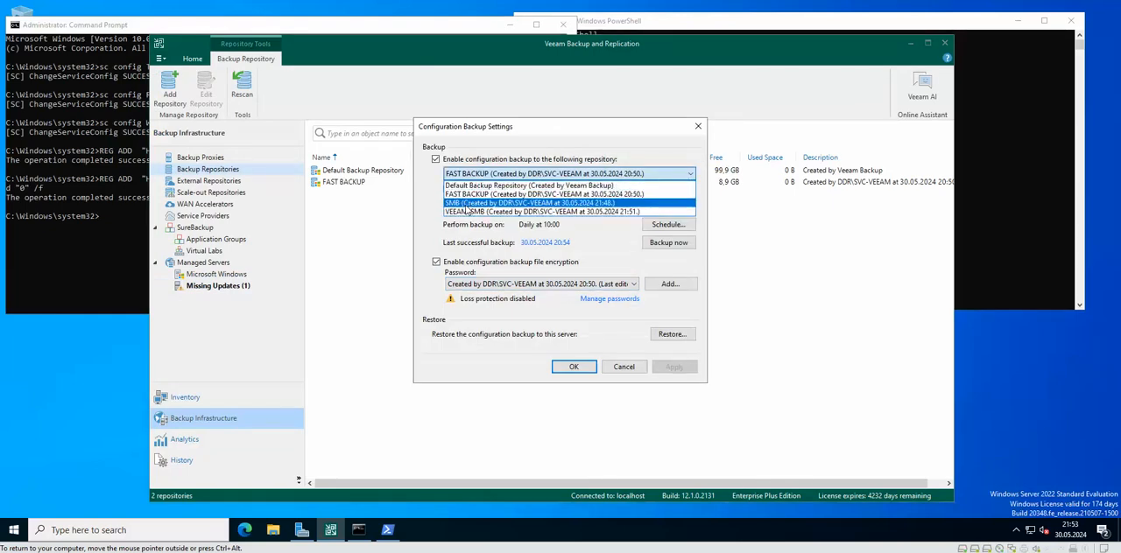
left_click(517, 205)
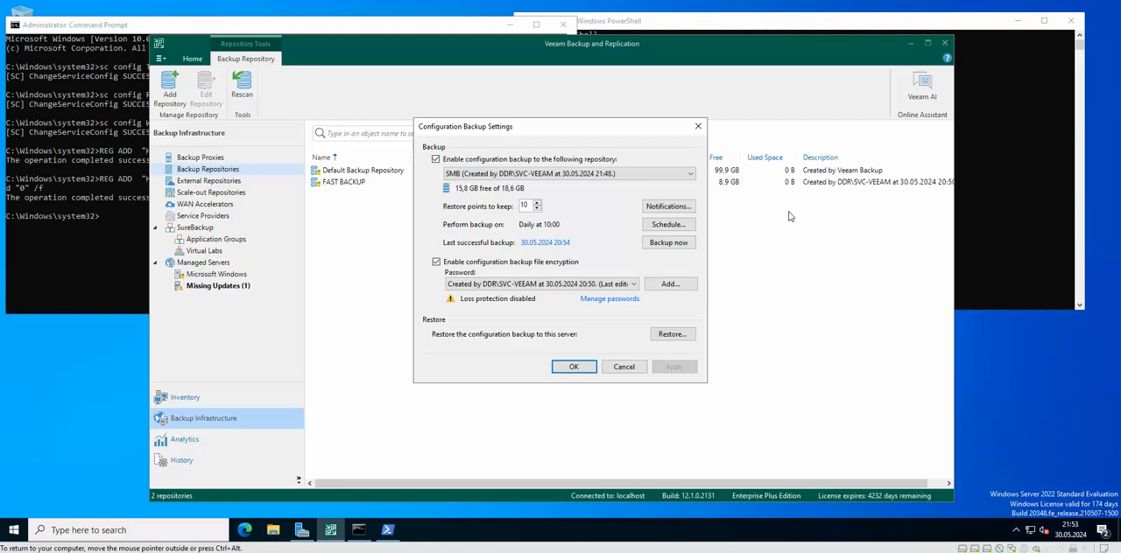
left_click(573, 367)
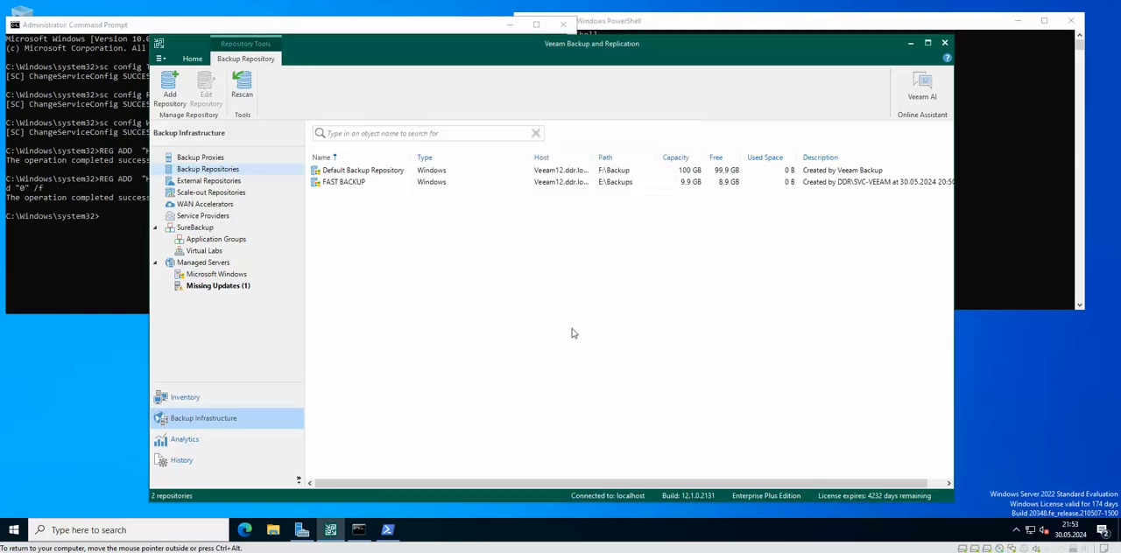
left_click(552, 32)
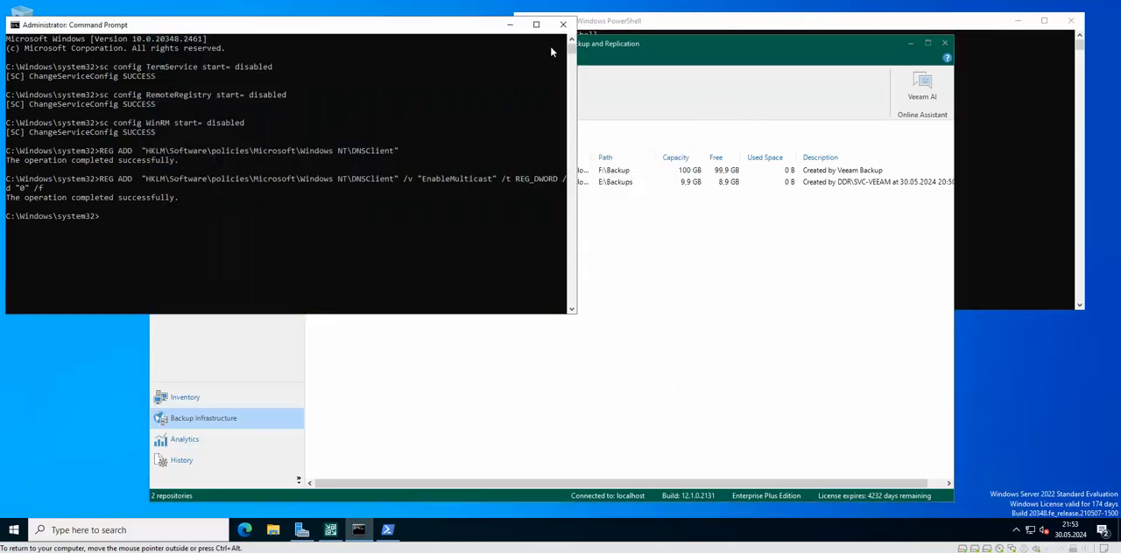
left_click(614, 222)
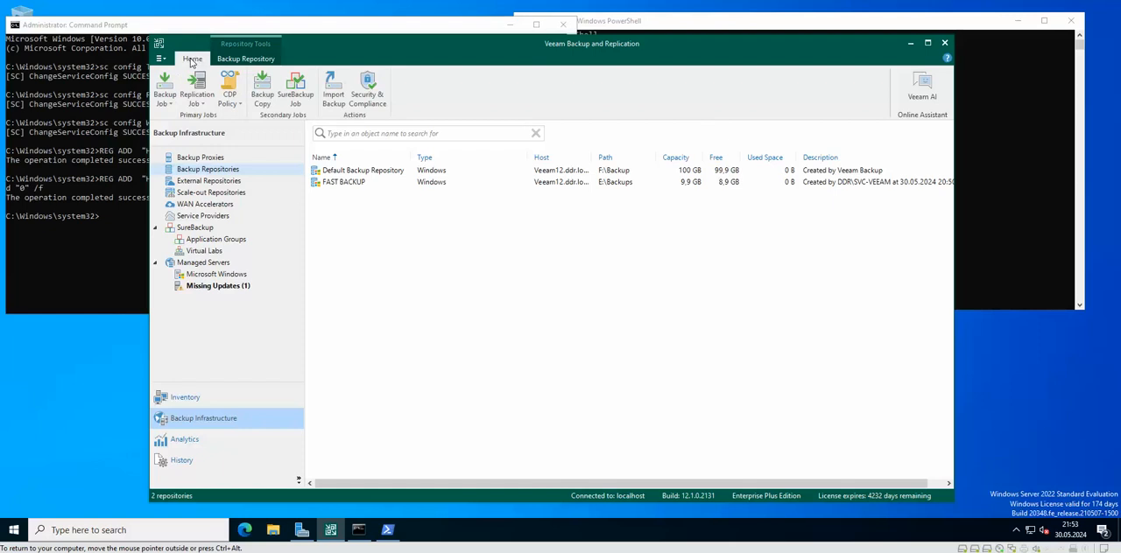
Step: Reopen the Security & Compliance Analyzer, review the statuses of the configuration backup storage, LocalSystem account and Linux authentication practices, and close it
left_click(368, 92)
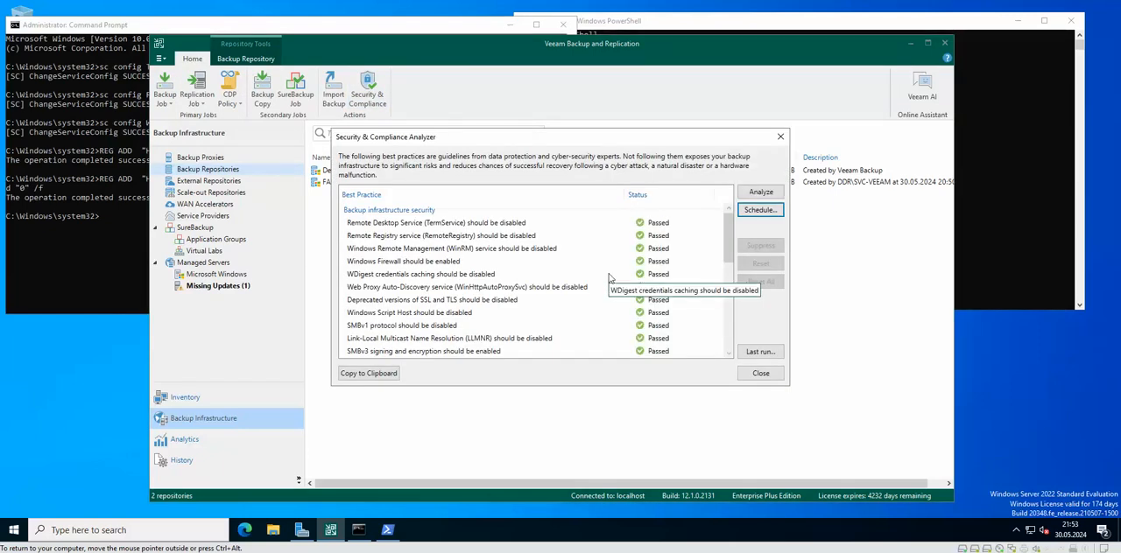
scroll(613, 289, "down", 1)
scroll(615, 291, "down", 8)
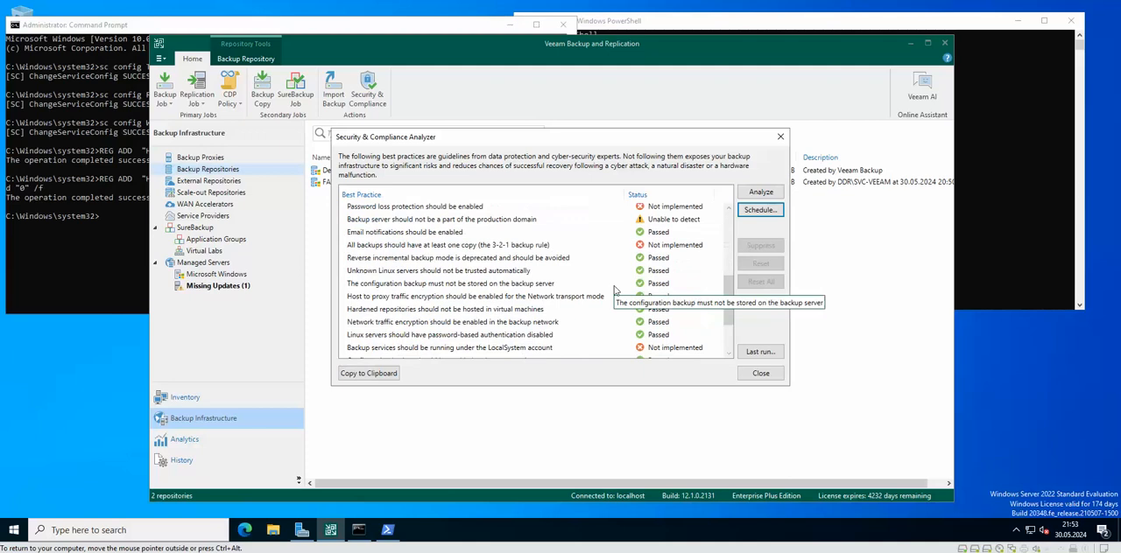
scroll(656, 355, "down", 1)
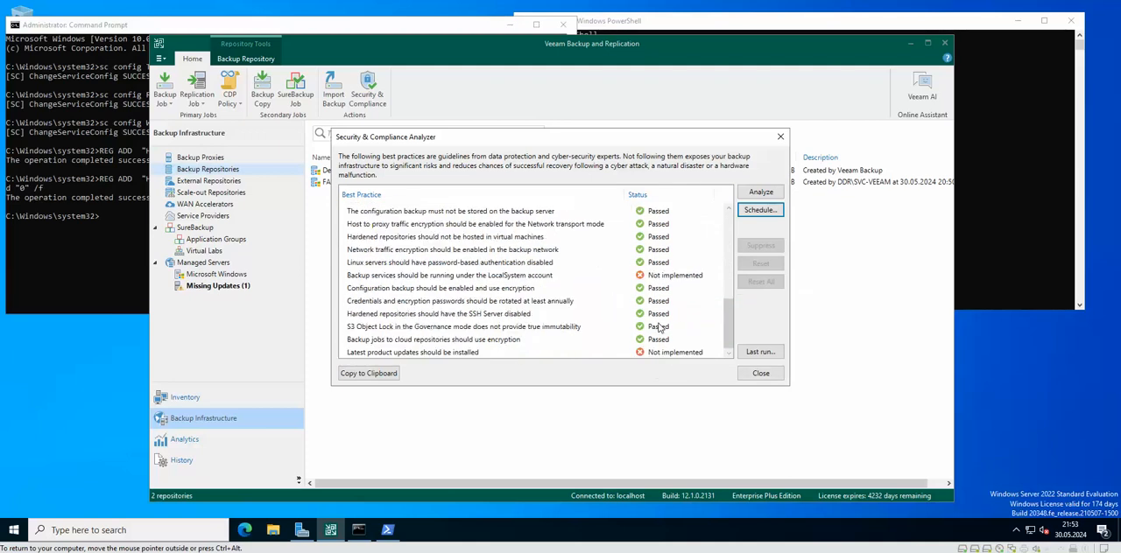
left_click(411, 276)
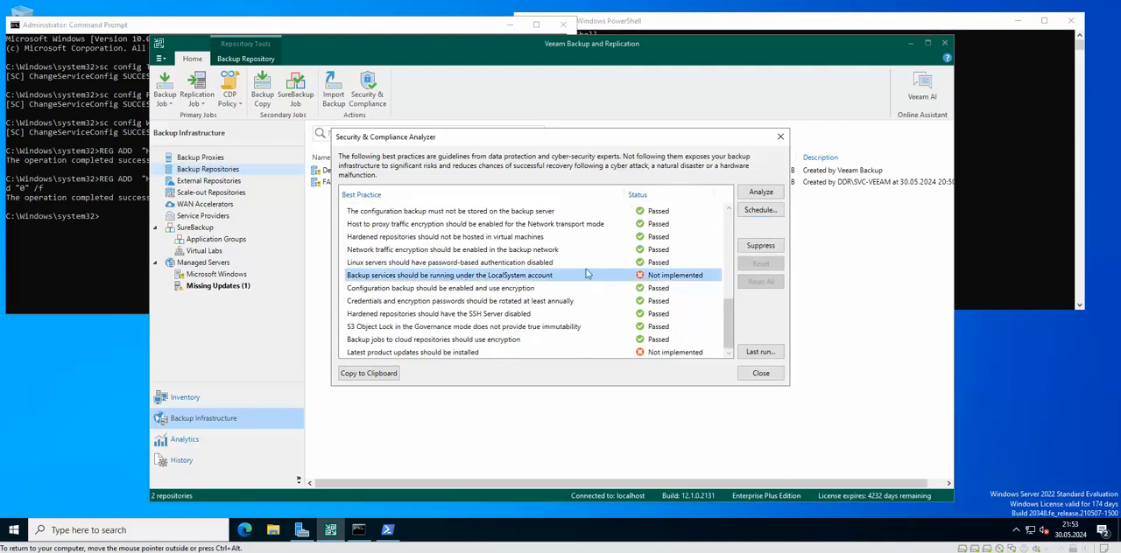
scroll(393, 265, "up", 1)
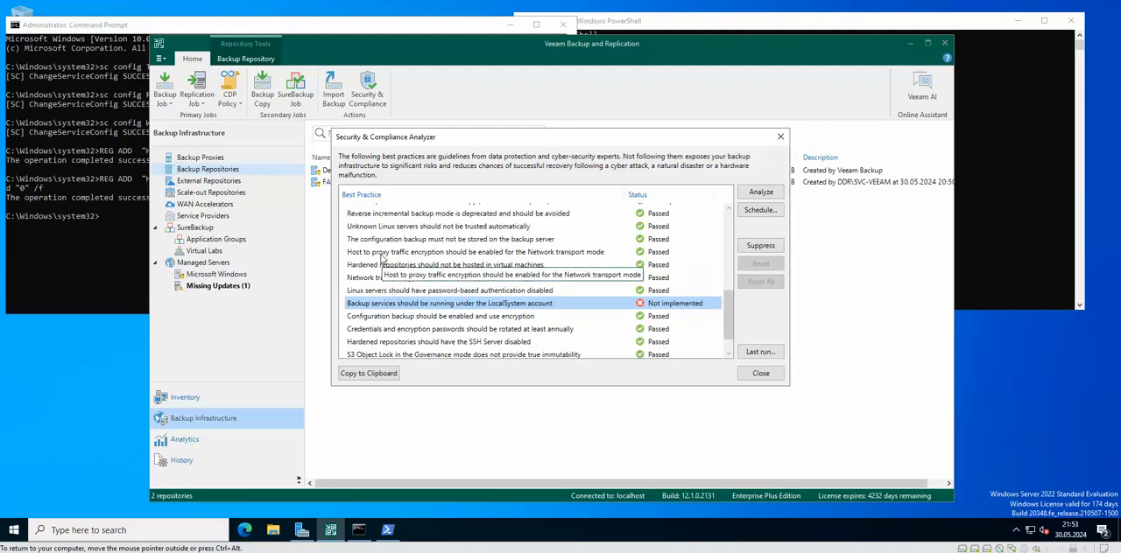
left_click(378, 292)
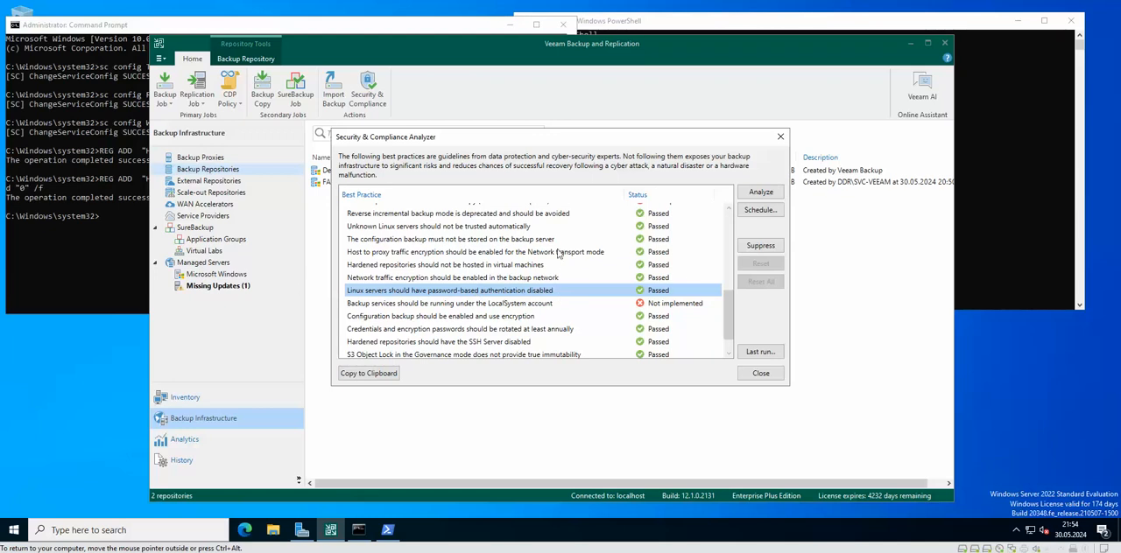
scroll(680, 253, "up", 2)
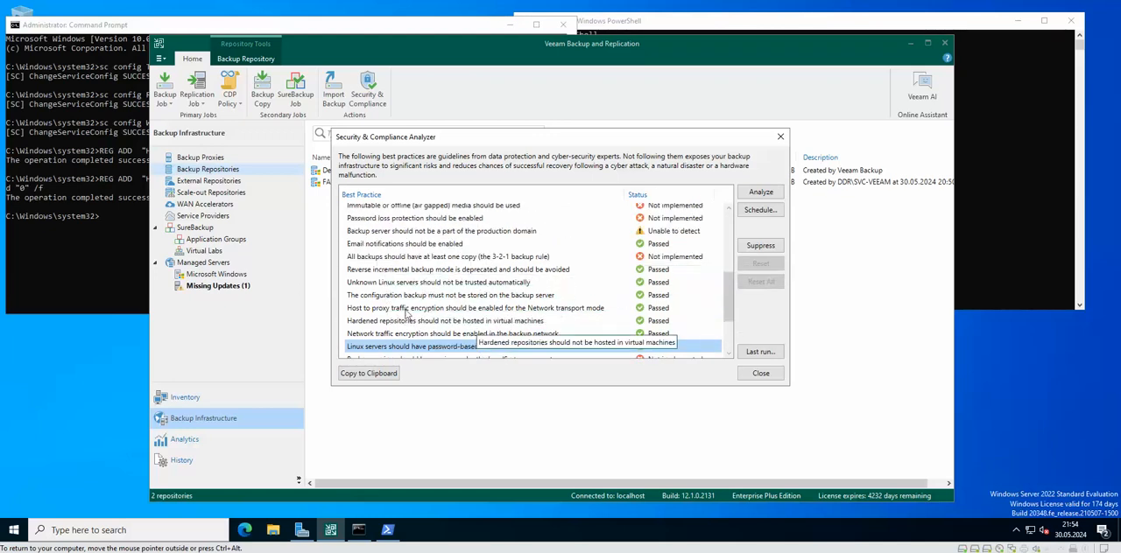
left_click(512, 298)
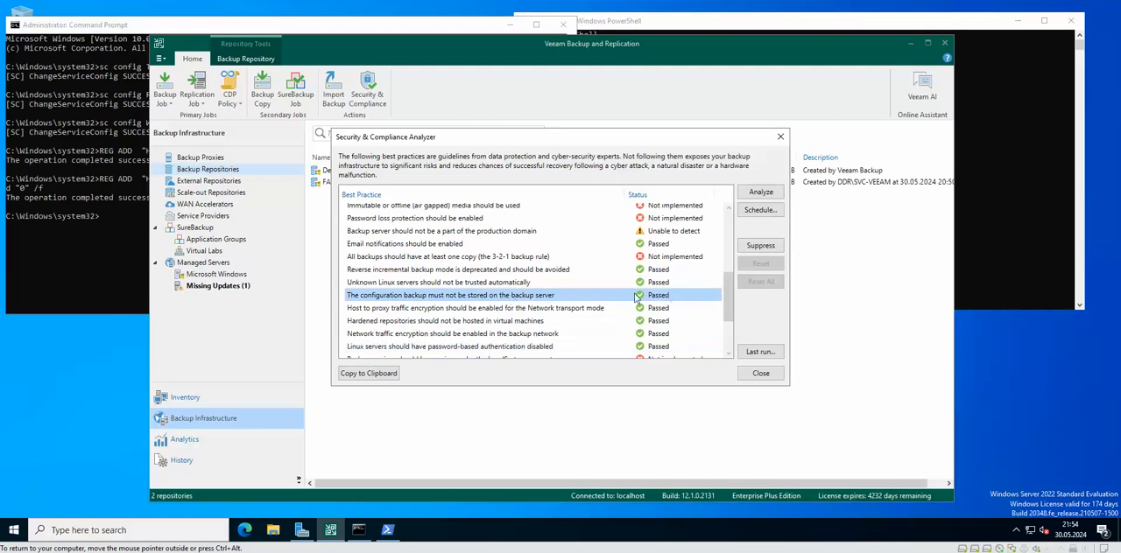
scroll(692, 293, "down", 2)
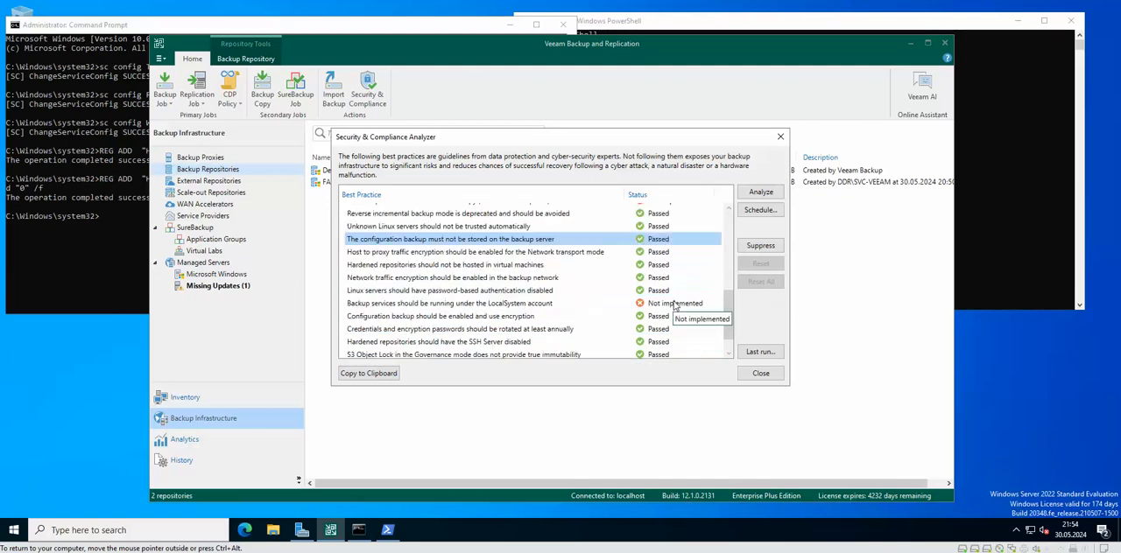
left_click(780, 136)
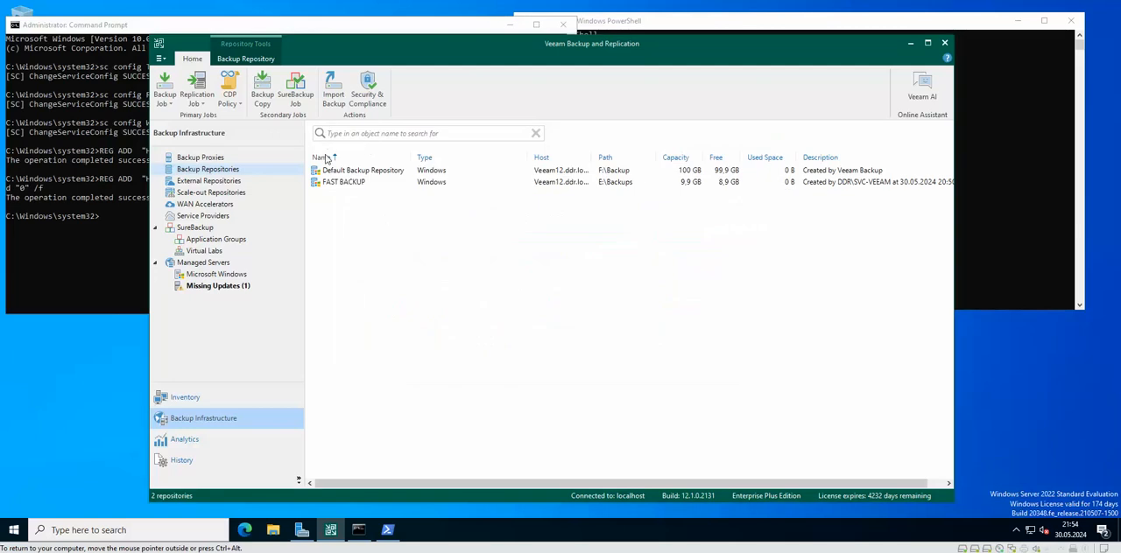
Step: Open the configuration backup settings, check that SMB is the target repository, and close them
left_click(160, 59)
left_click(161, 59)
left_click(160, 58)
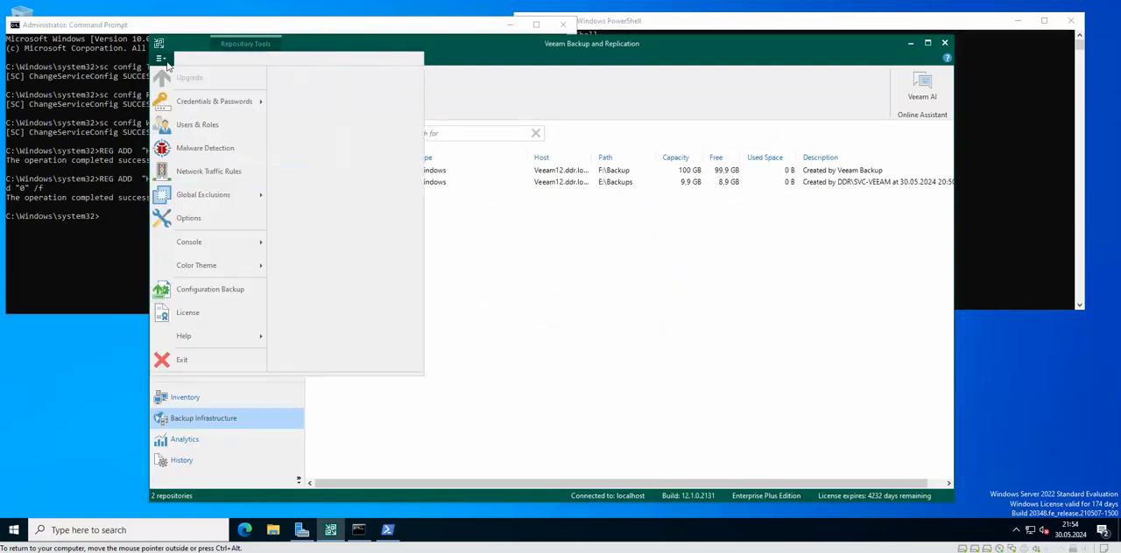
left_click(210, 290)
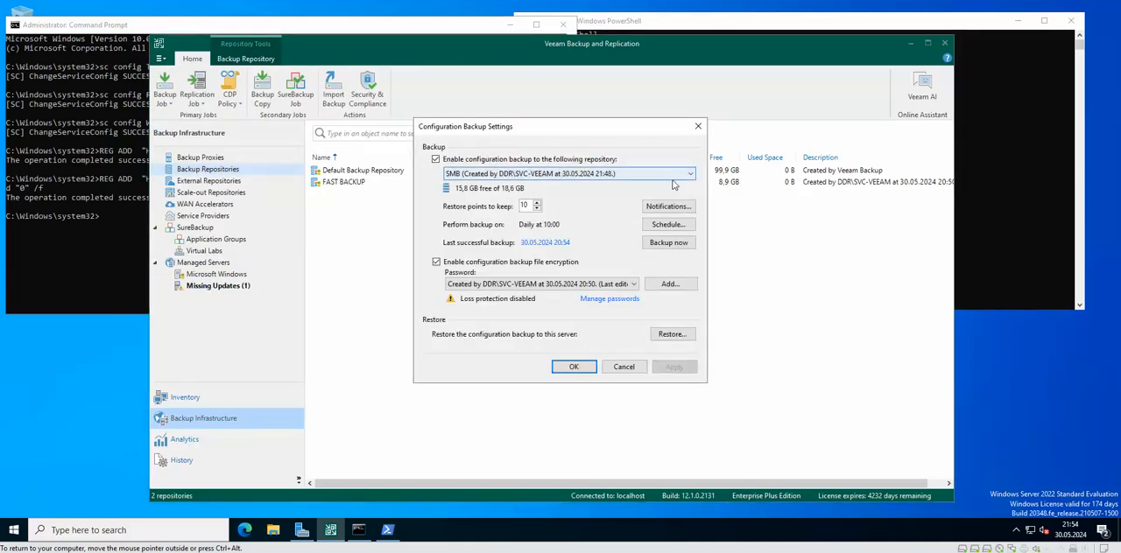
left_click(560, 174)
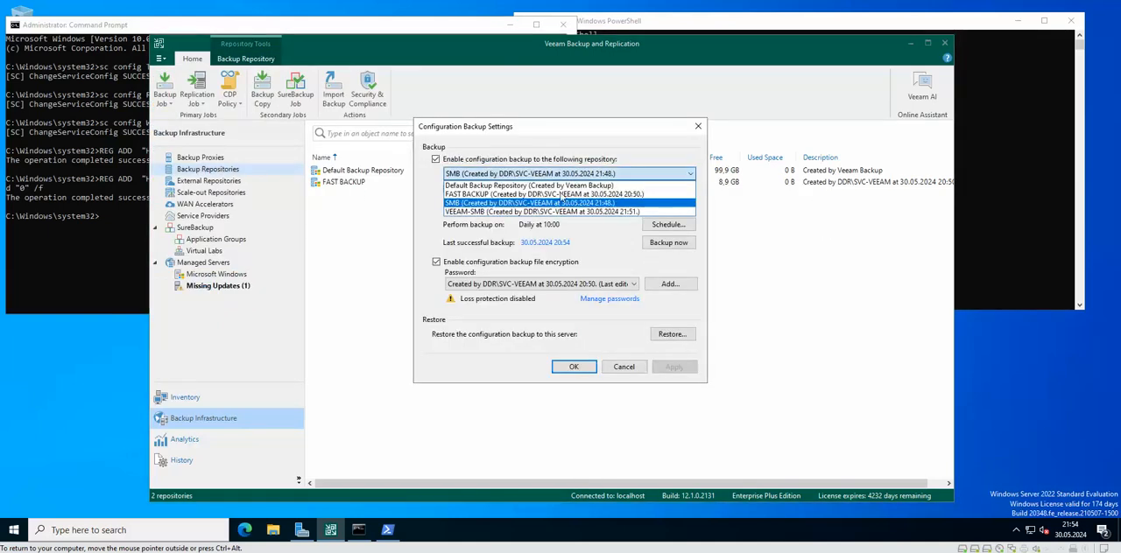
left_click(497, 204)
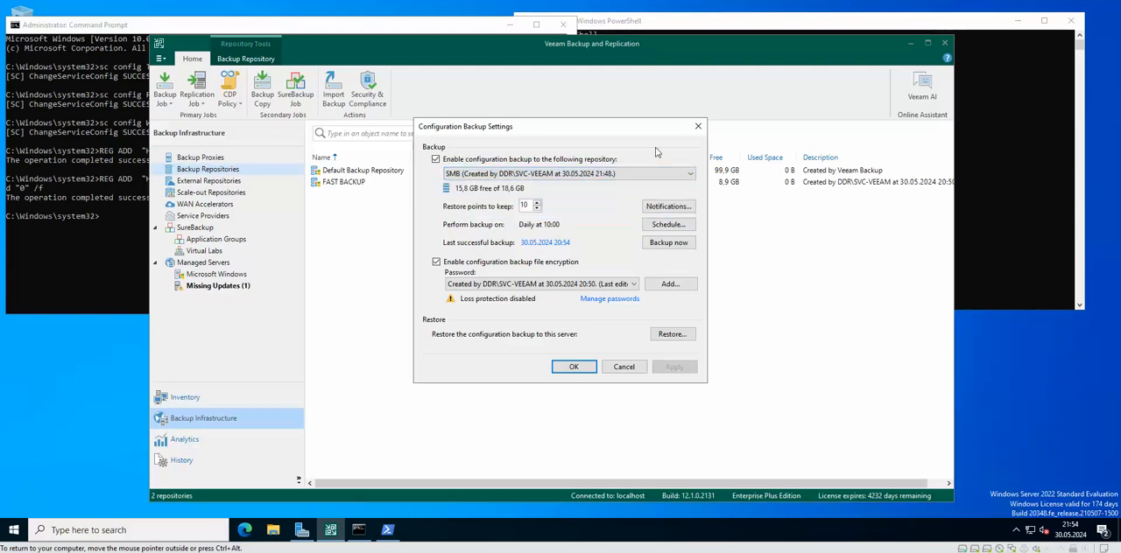
left_click(698, 126)
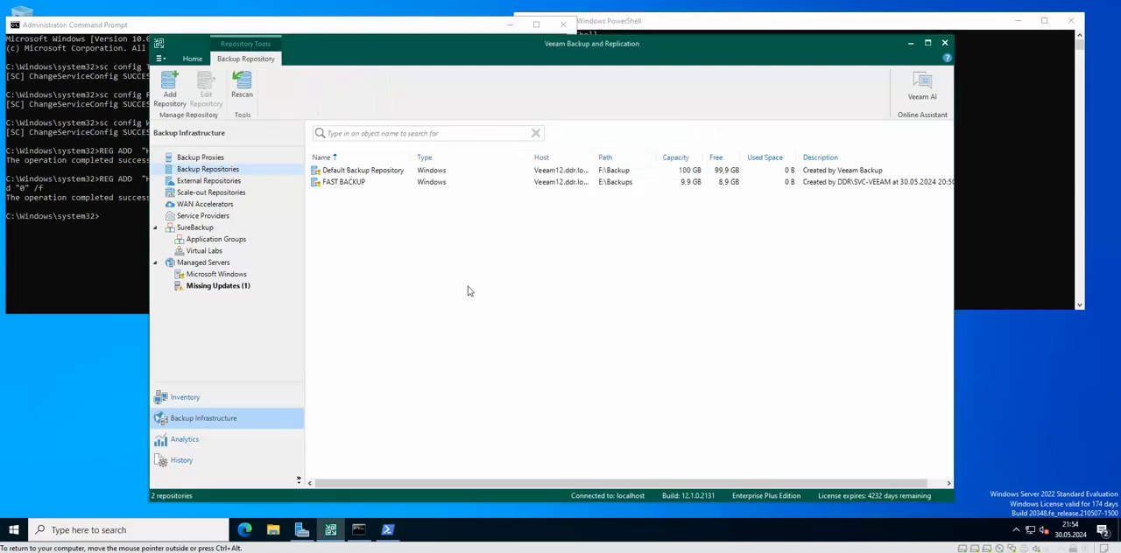
Step: Reopen the Security & Compliance Analyzer and check the configuration backup encryption and LocalSystem account best practices
left_click(192, 59)
left_click(367, 90)
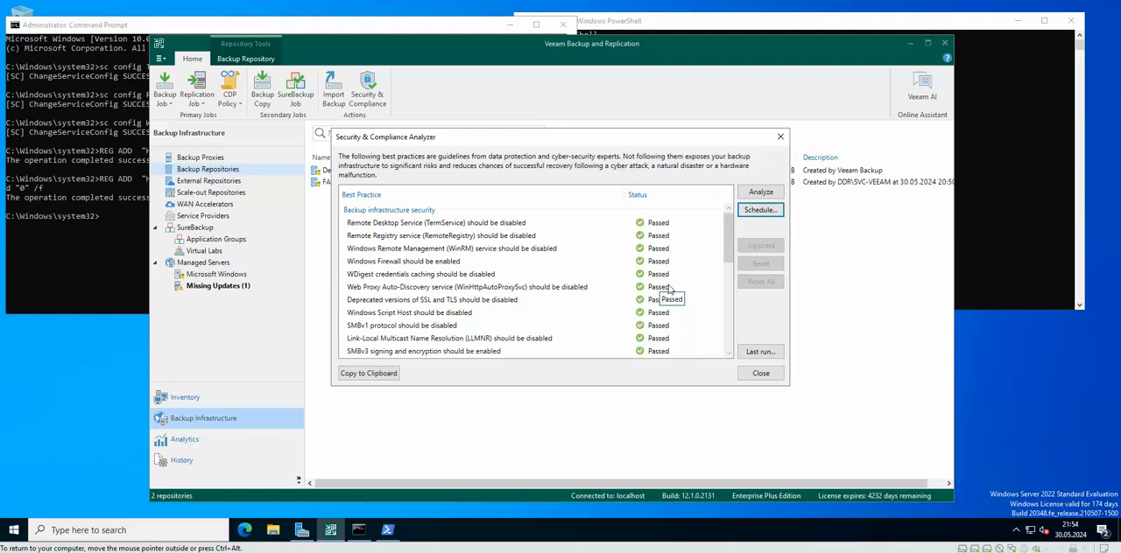
scroll(669, 289, "down", 4)
scroll(670, 289, "down", 3)
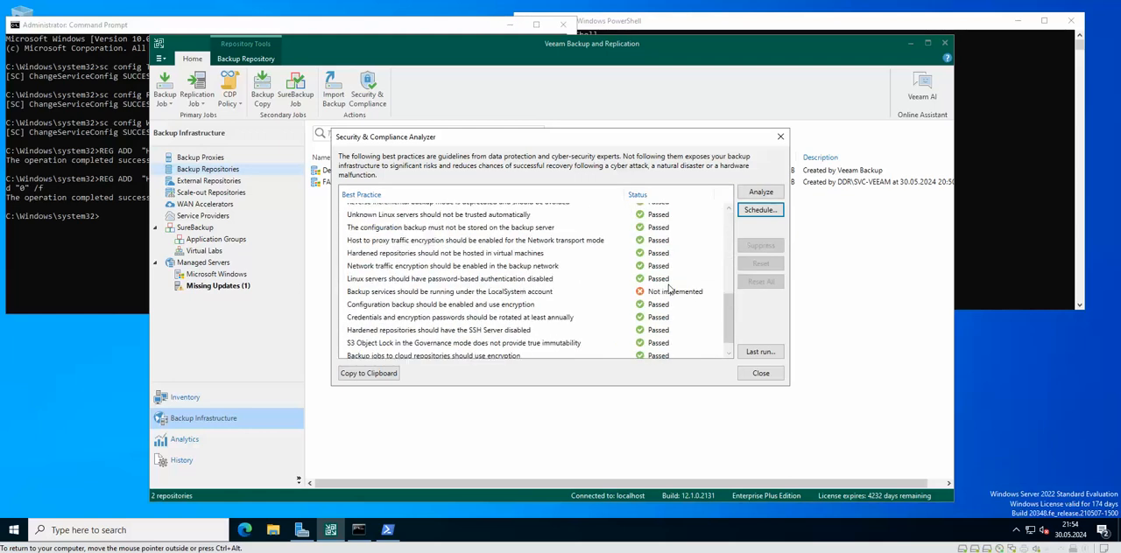
scroll(669, 289, "down", 1)
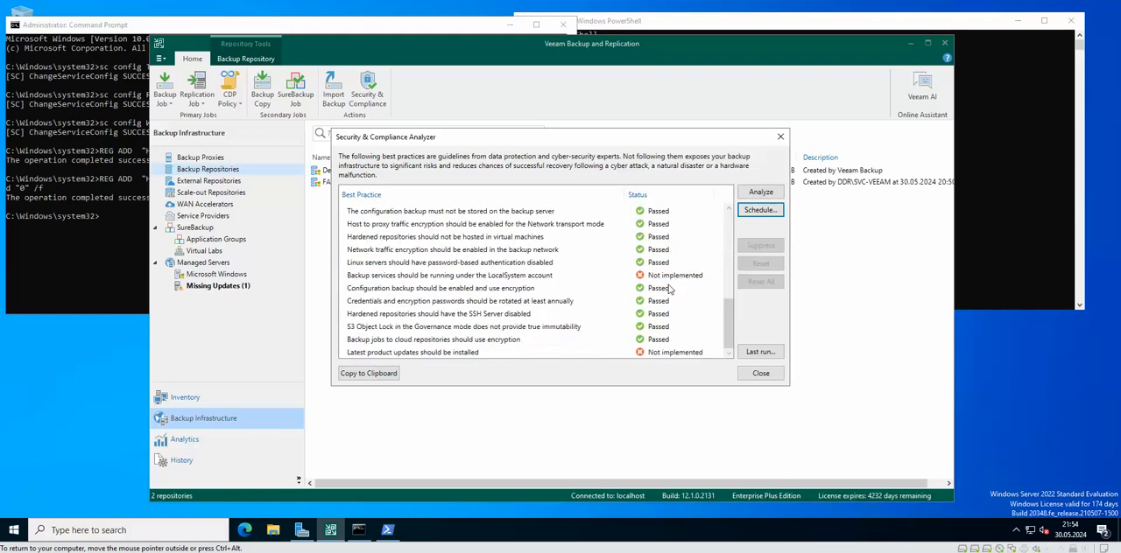
left_click(365, 292)
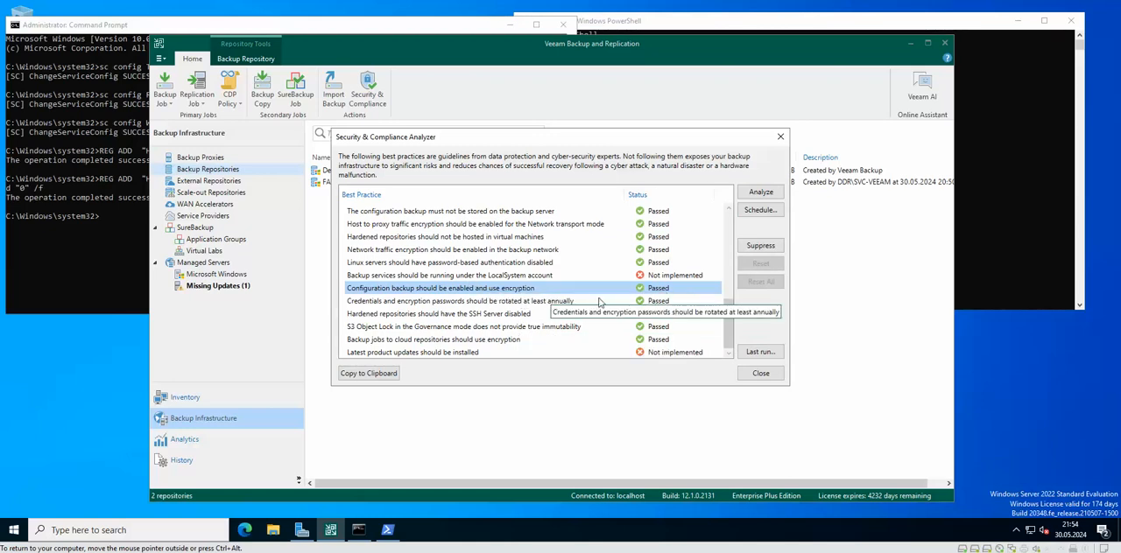
left_click(443, 277)
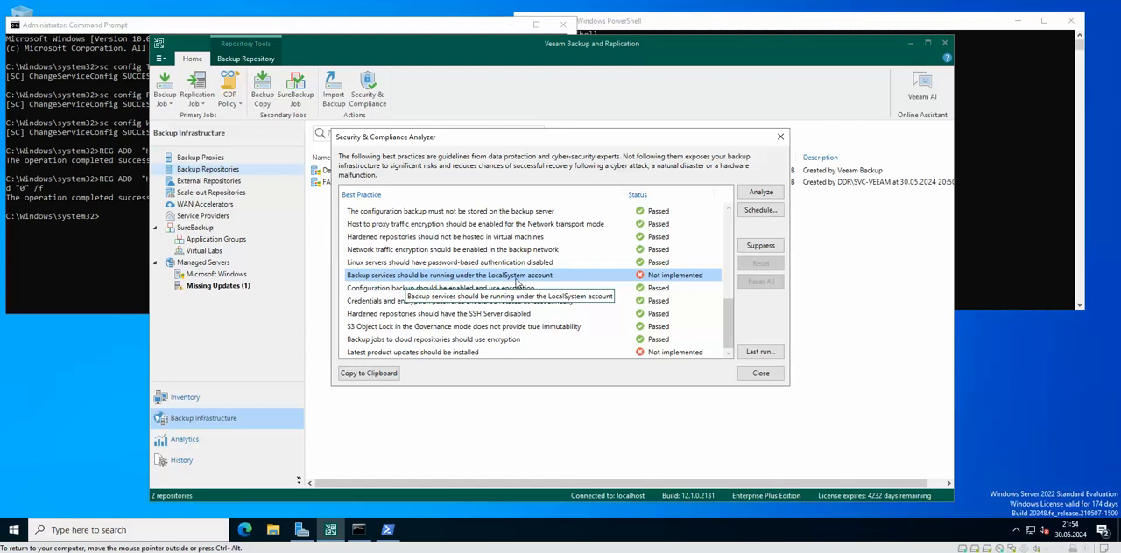
Step: Search Windows for Services, run it as administrator, and enlarge its window
right_click(14, 530)
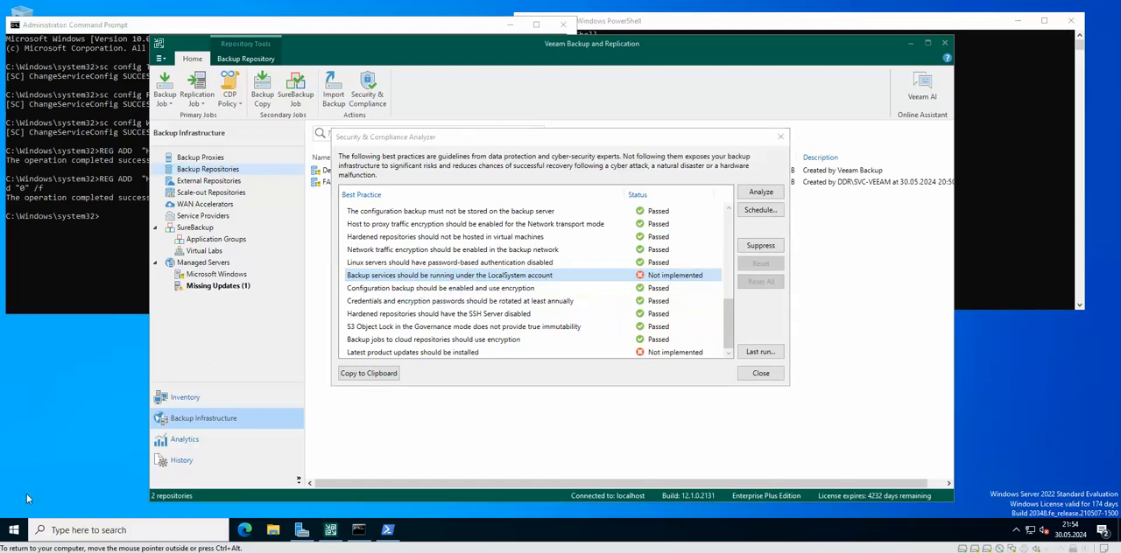
left_click(14, 529)
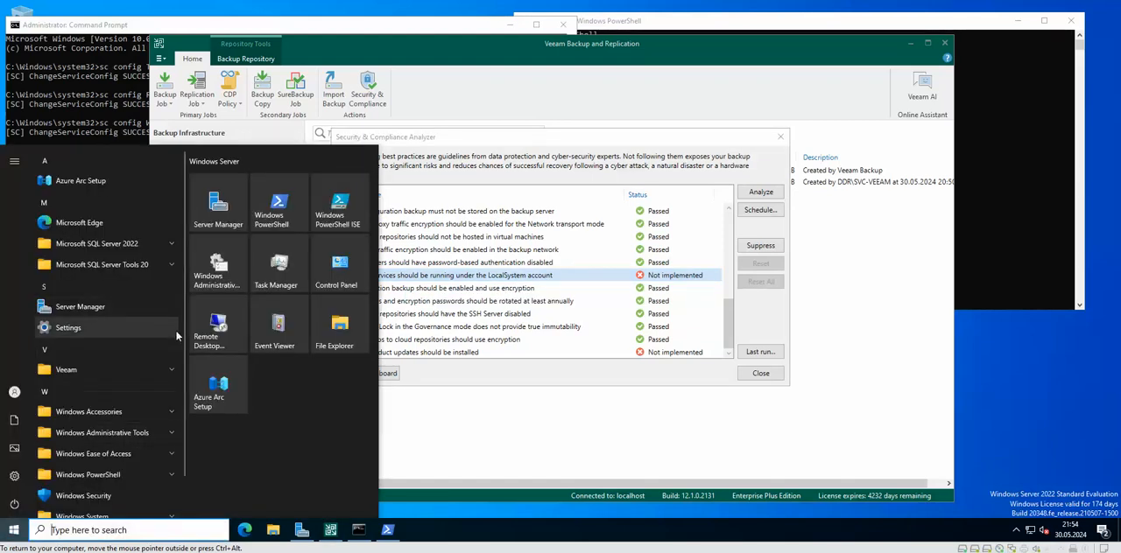
type("SERVICE")
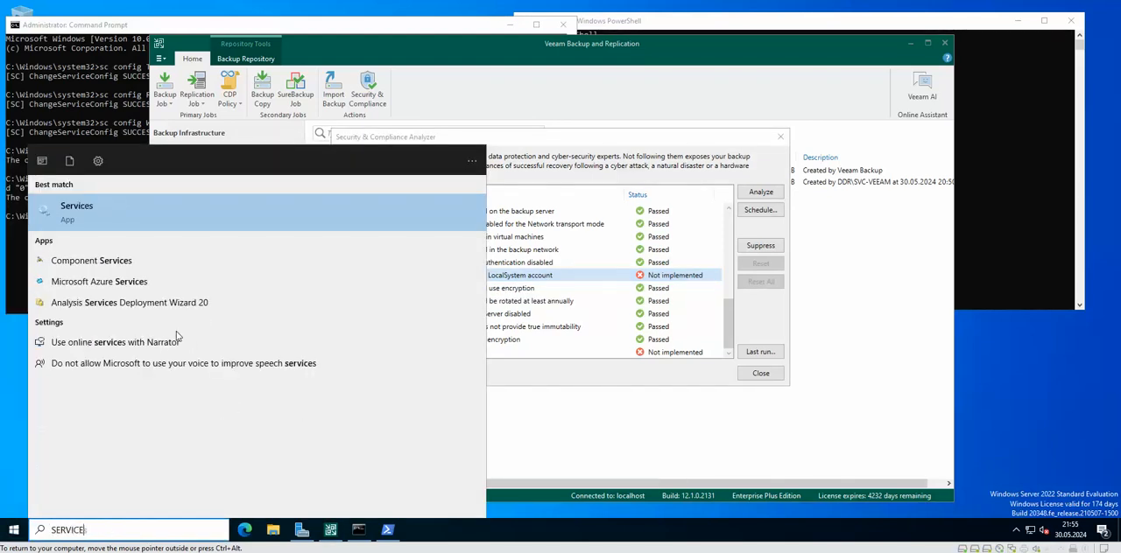
type("S")
right_click(132, 211)
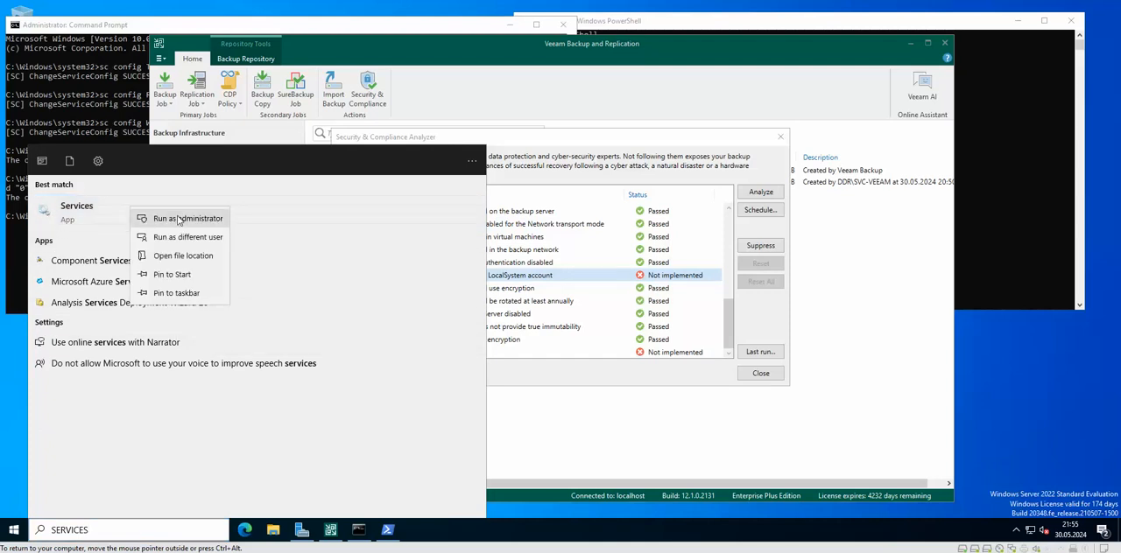
left_click(178, 220)
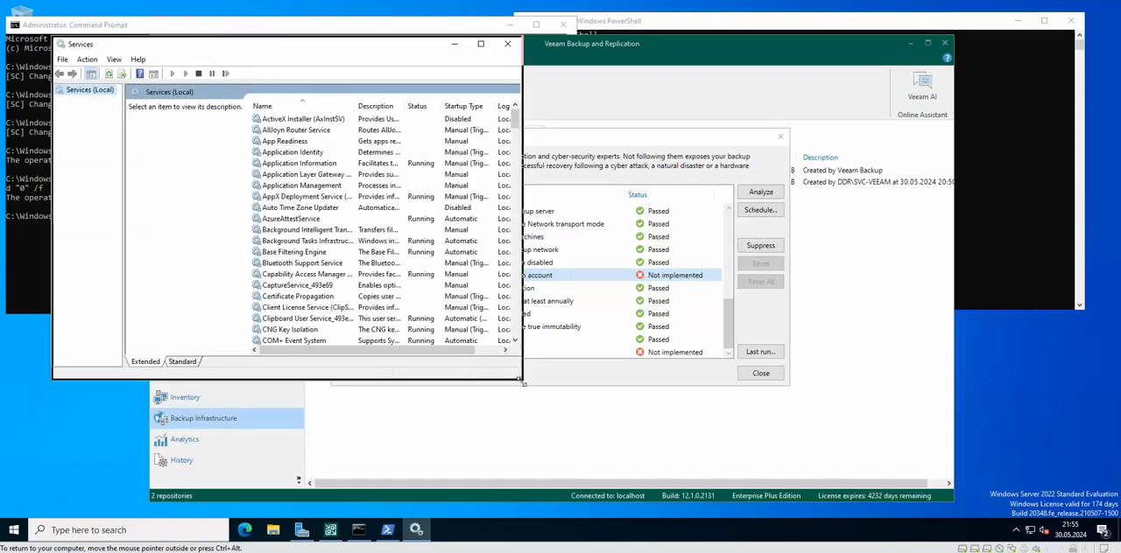
left_click_drag(521, 379, 846, 516)
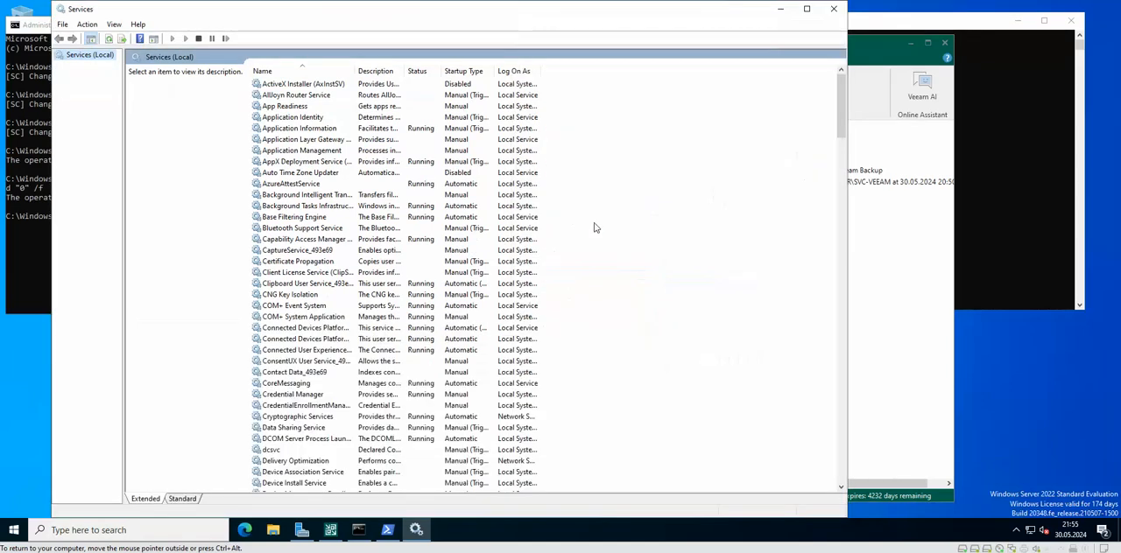
Step: Locate the Veeam services in the list and widen the Name, Description and Log On As columns
left_click_drag(356, 70, 530, 70)
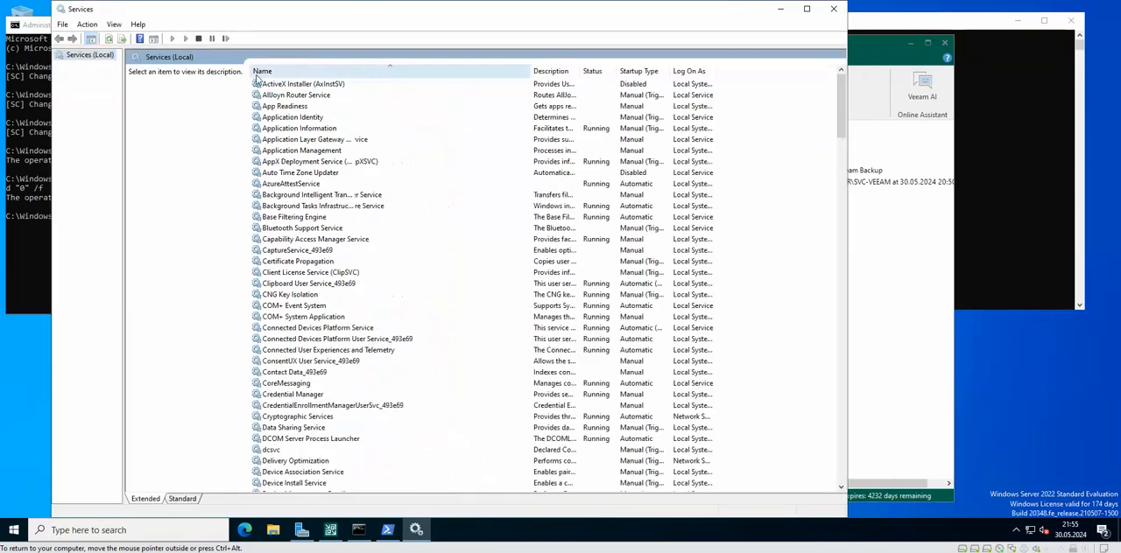
left_click(281, 72)
left_click(281, 72)
scroll(362, 254, "down", 20)
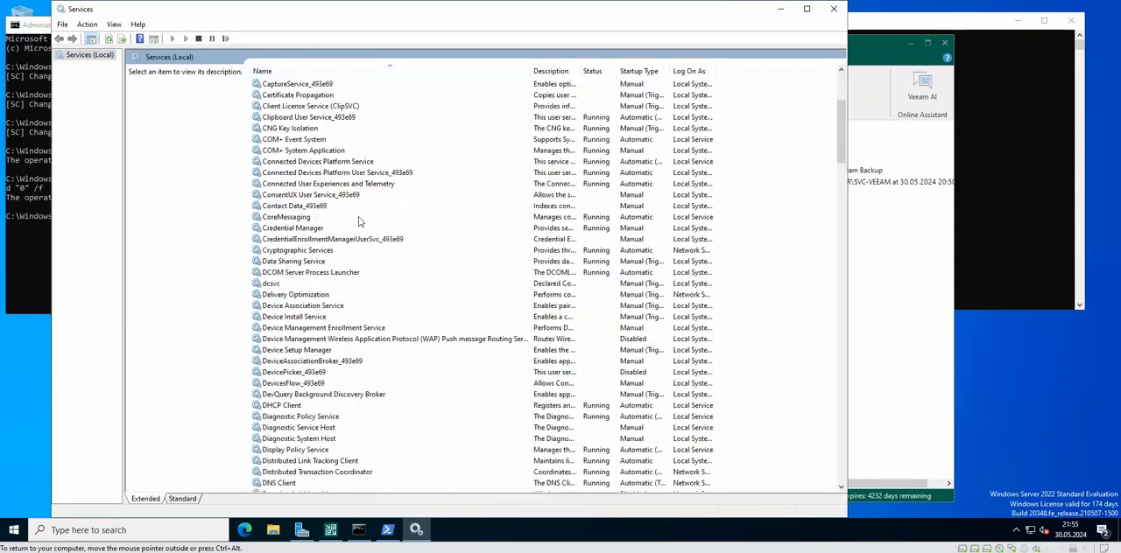
scroll(356, 215, "down", 20)
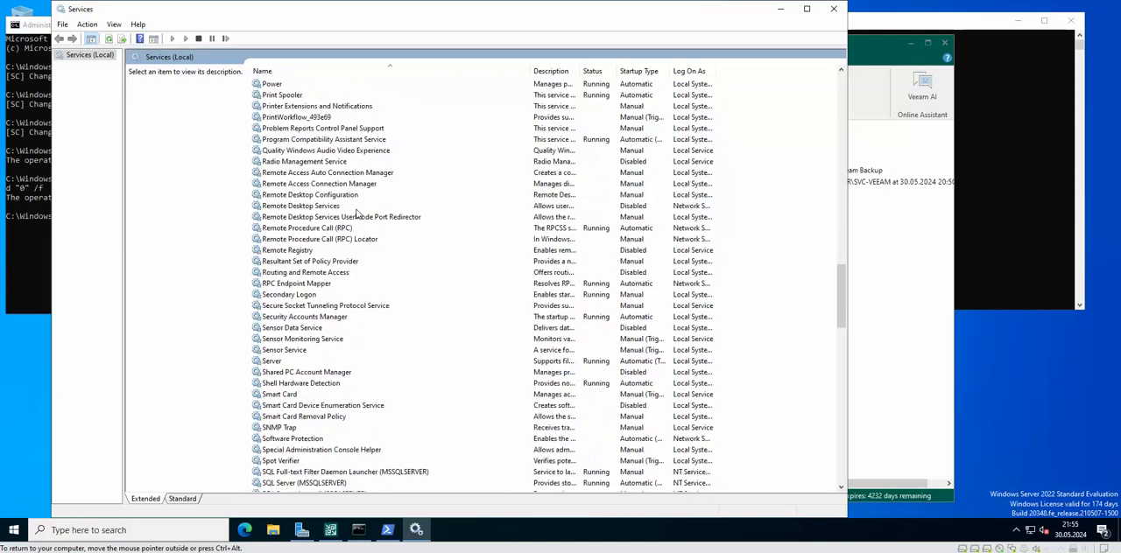
scroll(357, 214, "down", 3)
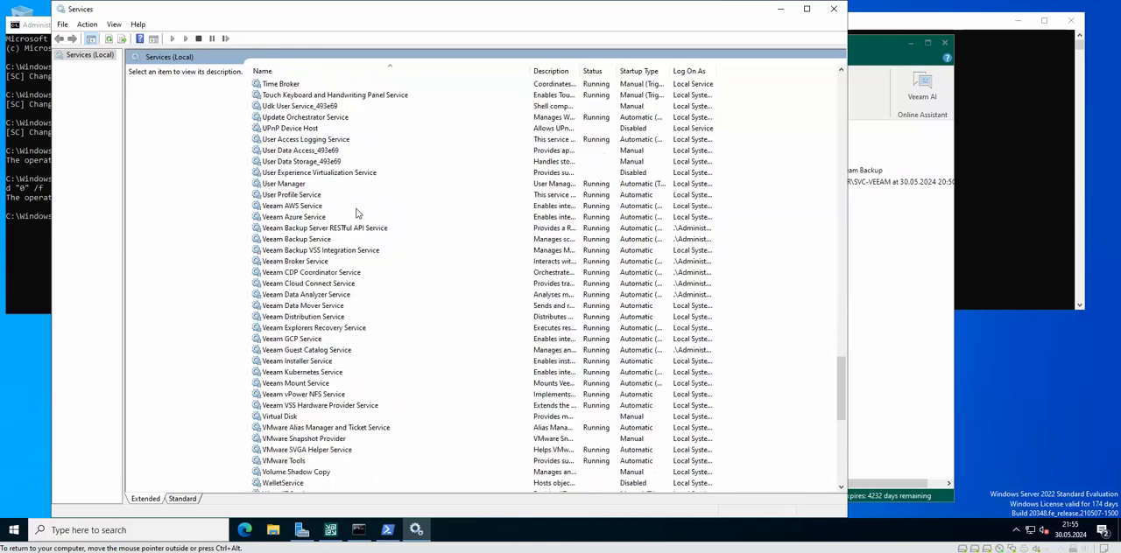
left_click(311, 208)
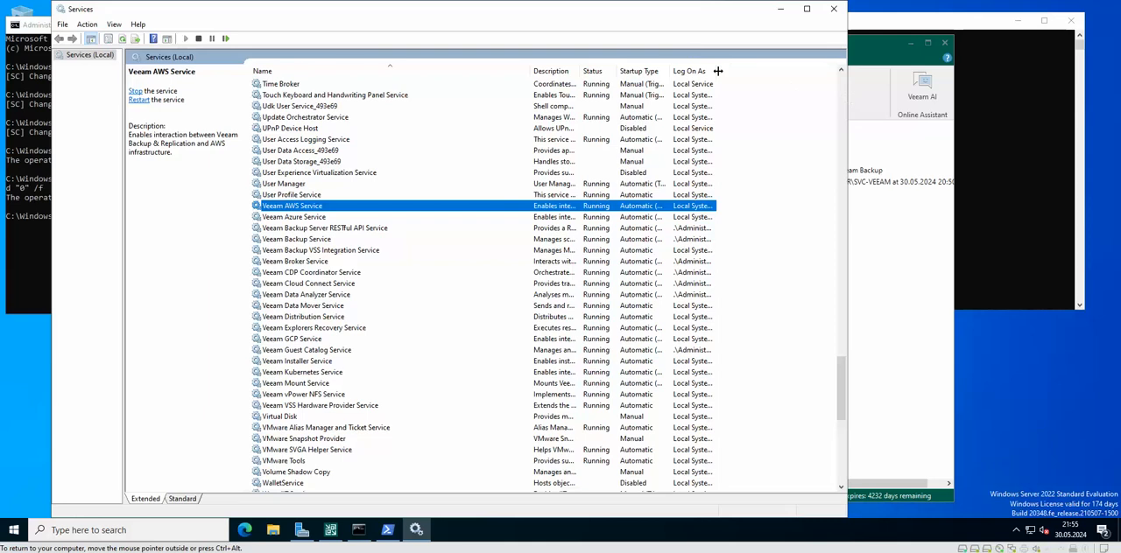
left_click_drag(717, 70, 835, 70)
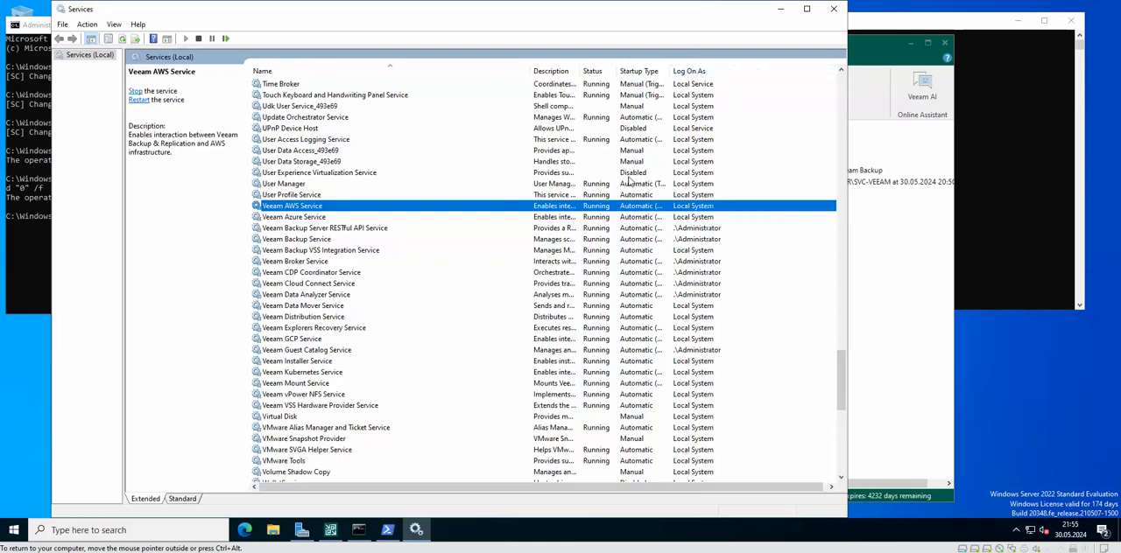
left_click_drag(580, 71, 608, 71)
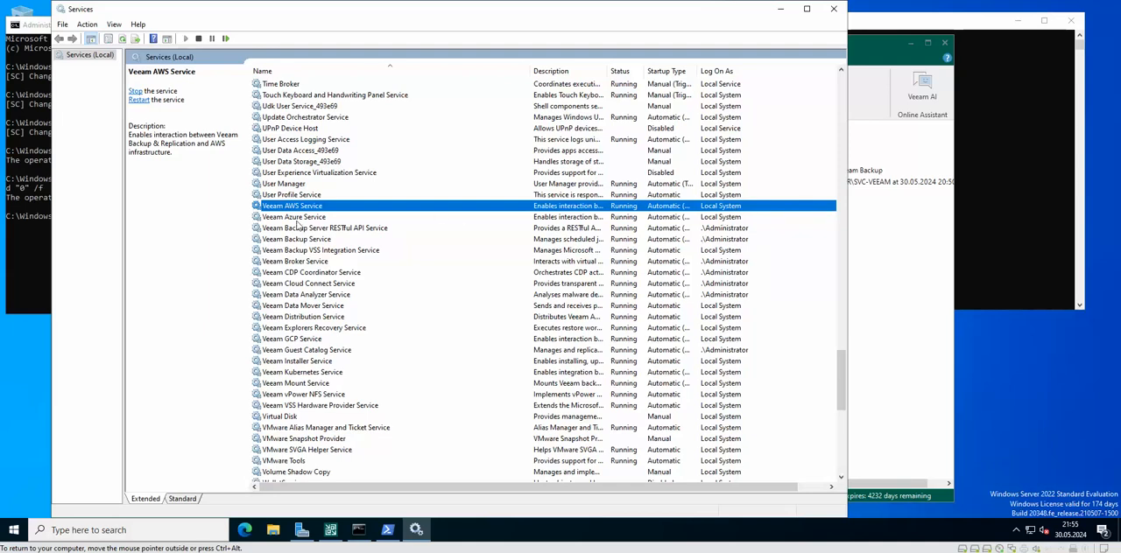
Step: Examine the log-on accounts of the Veeam services, from the Backup Server RESTful API Service to the Guest Catalog Service
left_click(735, 227)
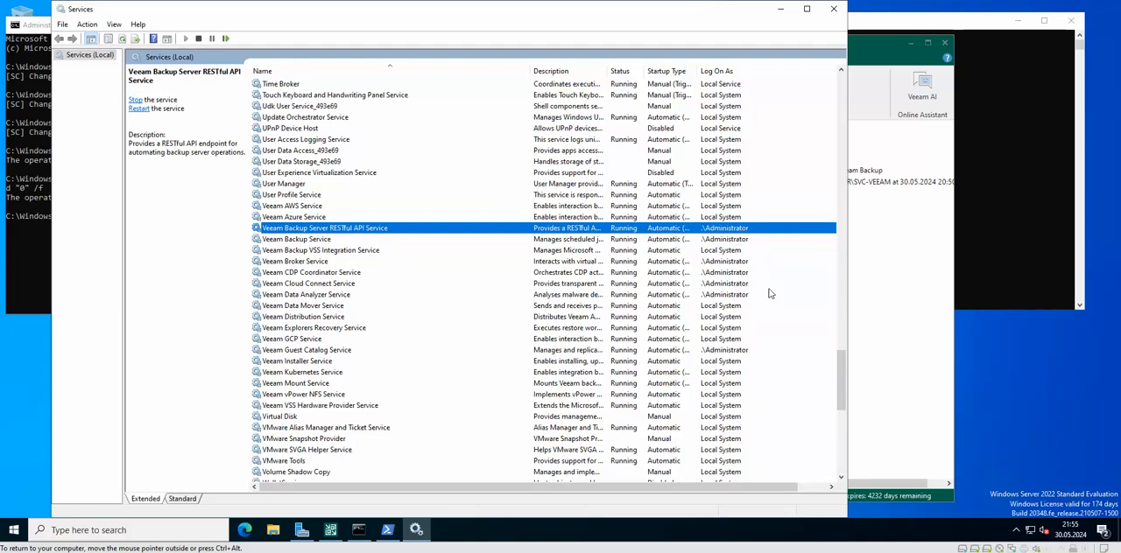
left_click(728, 241)
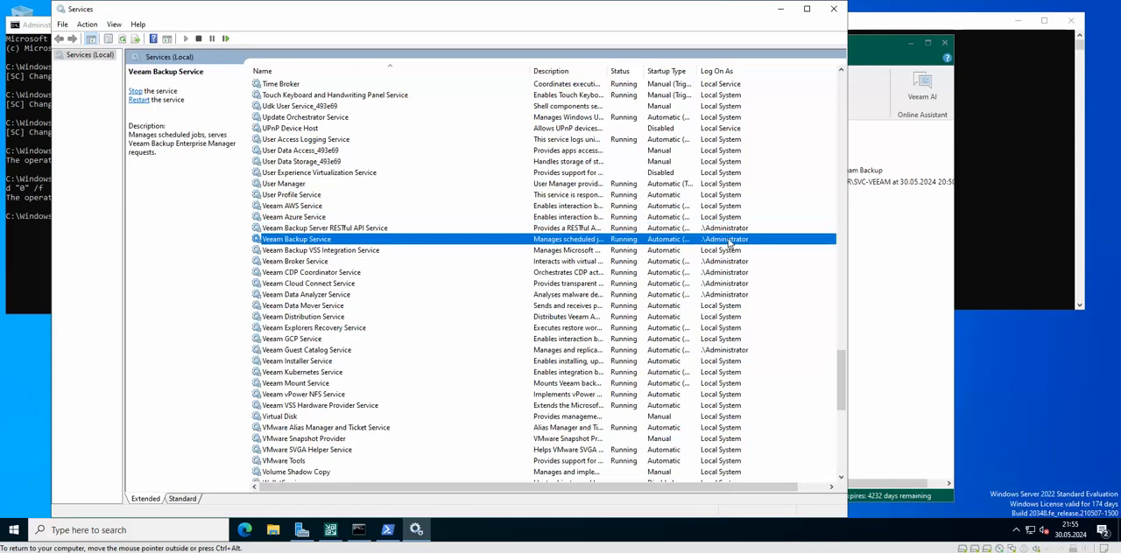
left_click(723, 252)
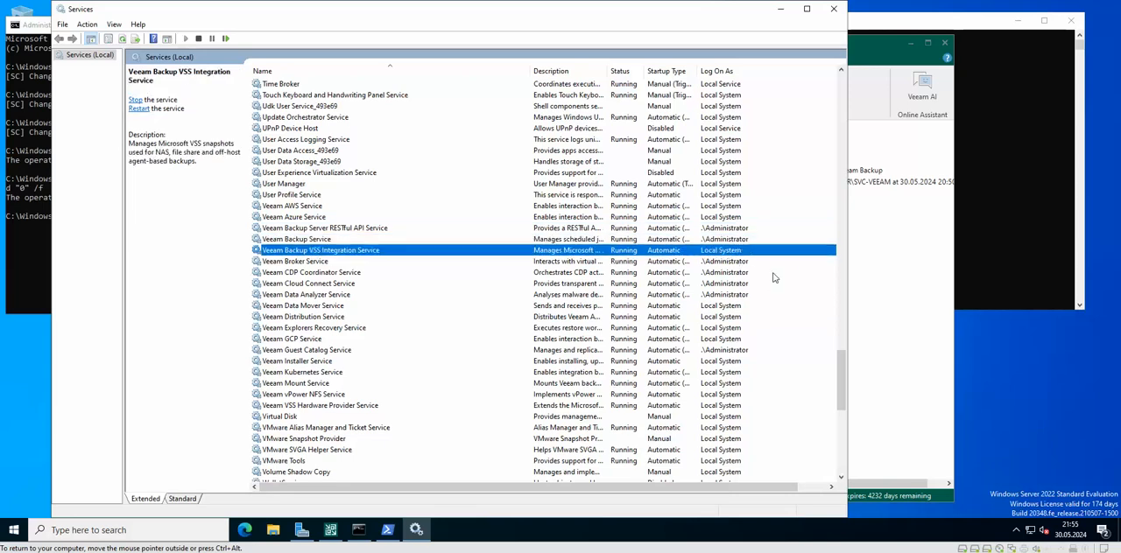
key("Down")
key("Down")
key("Down")
key("Down")
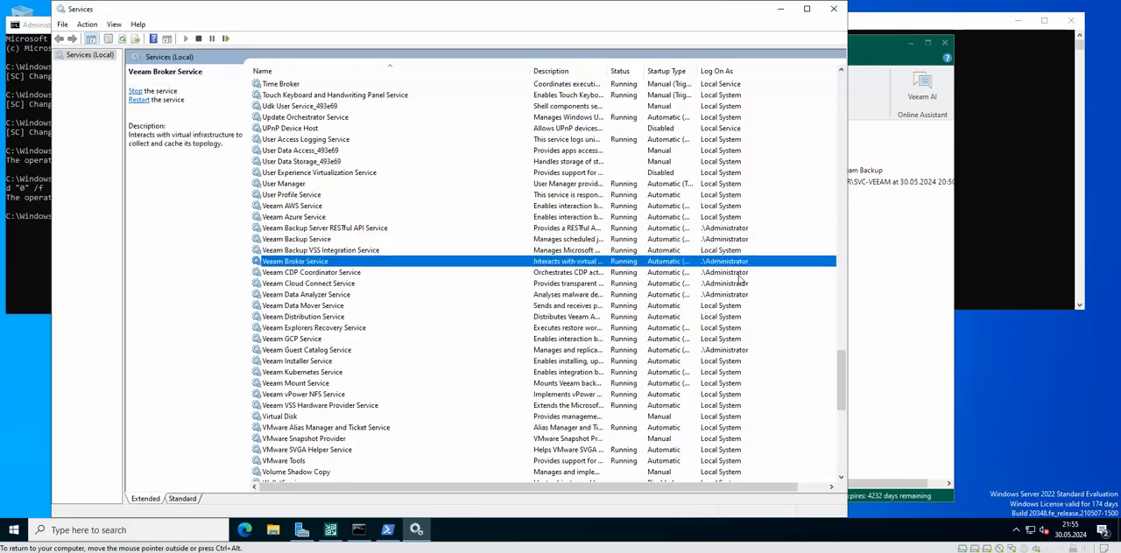
scroll(761, 294, "down", 3)
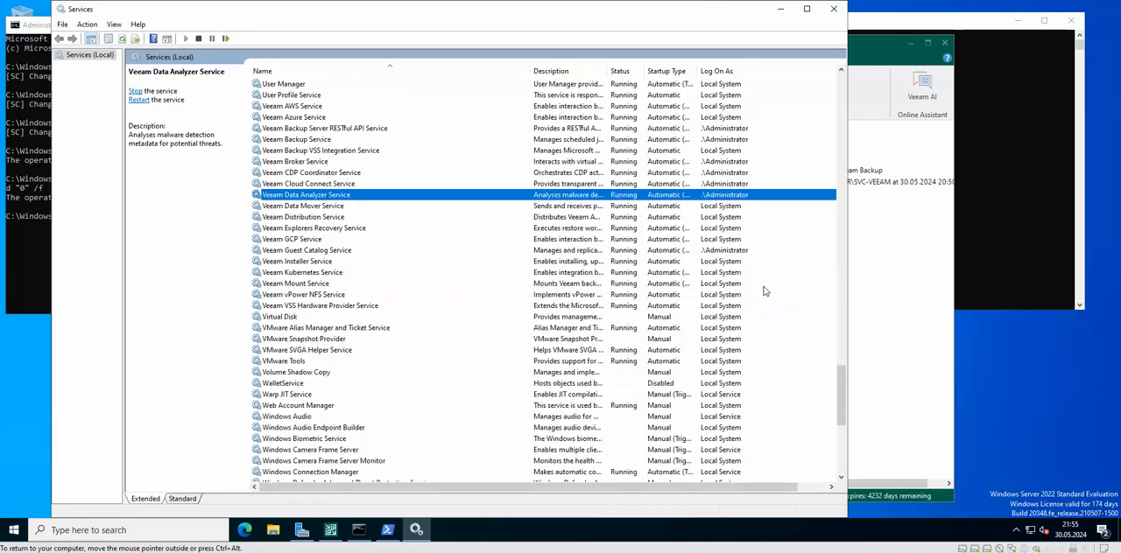
left_click(723, 252)
scroll(740, 283, "down", 1)
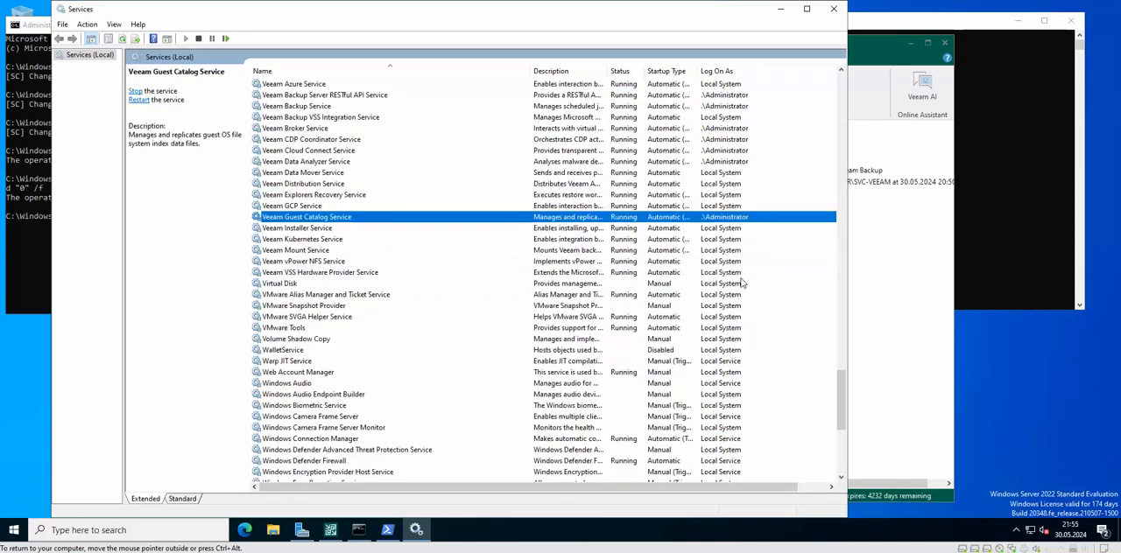
scroll(742, 283, "up", 2)
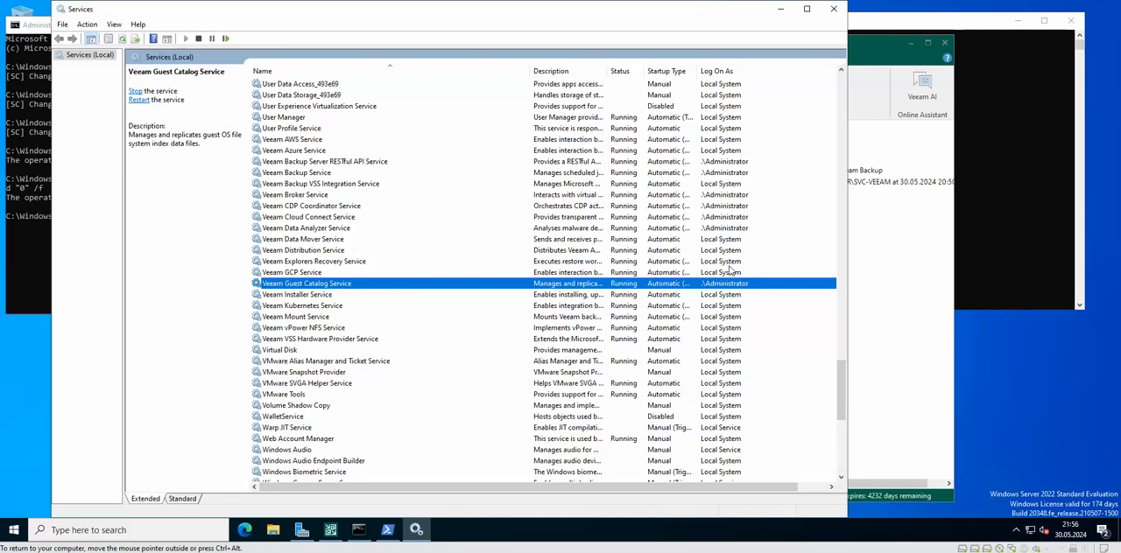
scroll(732, 228, "up", 2)
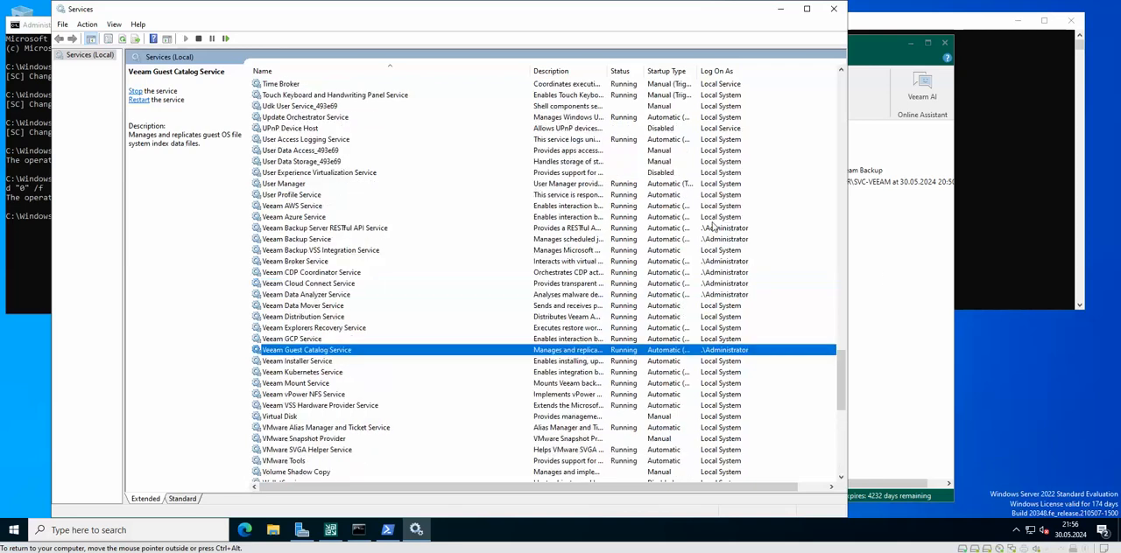
Step: Inspect the log-on settings in the Veeam Backup Server RESTful API Service properties and close them without changes
left_click(719, 230)
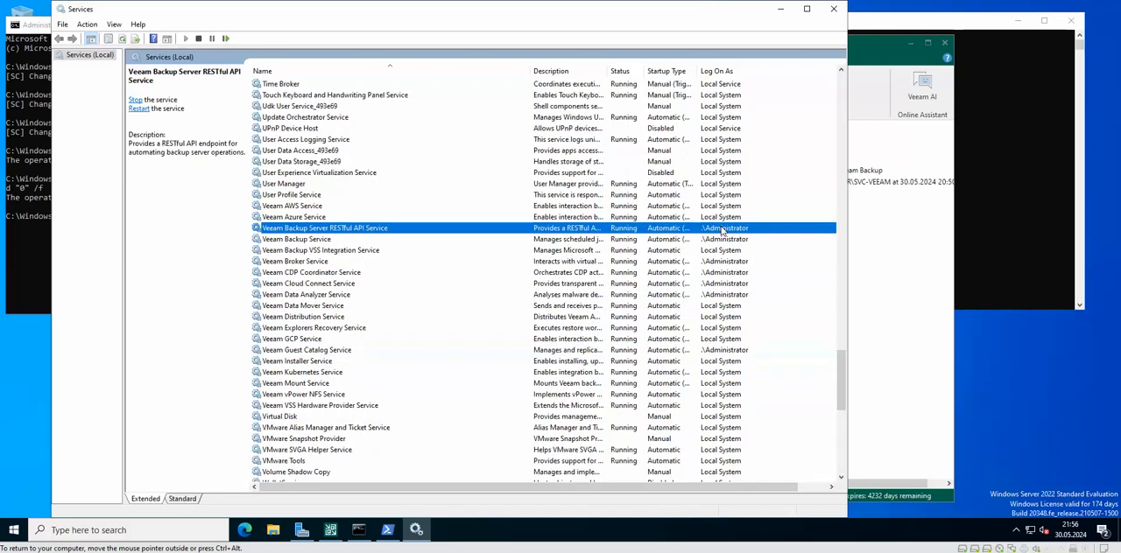
right_click(331, 230)
left_click(368, 337)
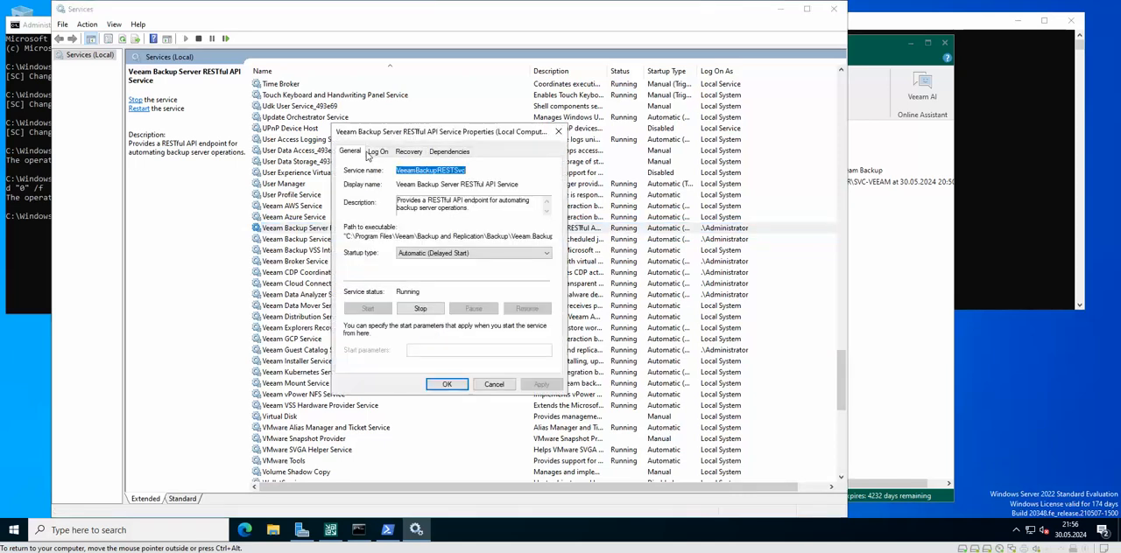
left_click(376, 151)
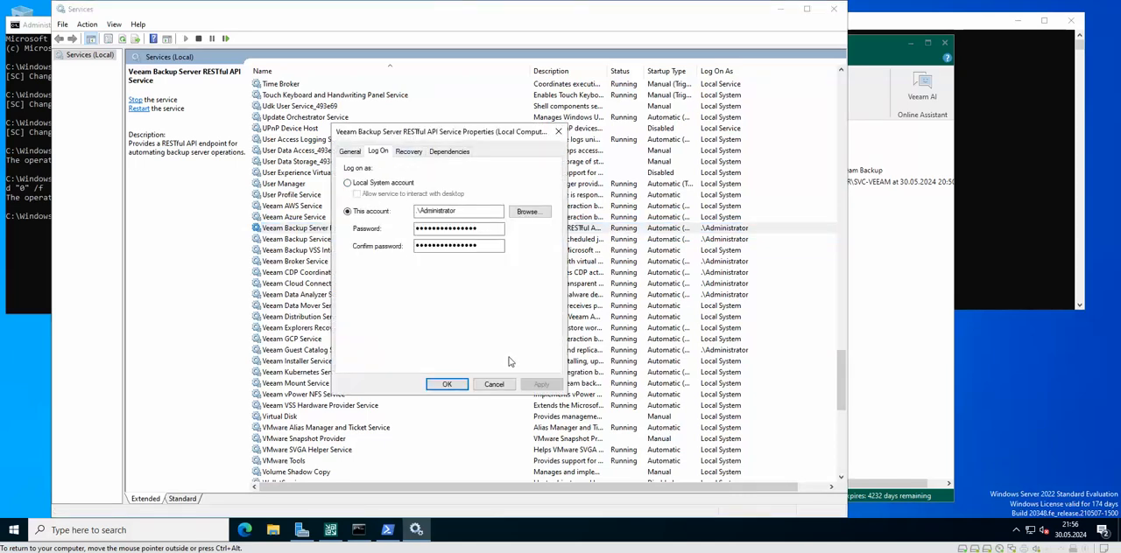
left_click(494, 390)
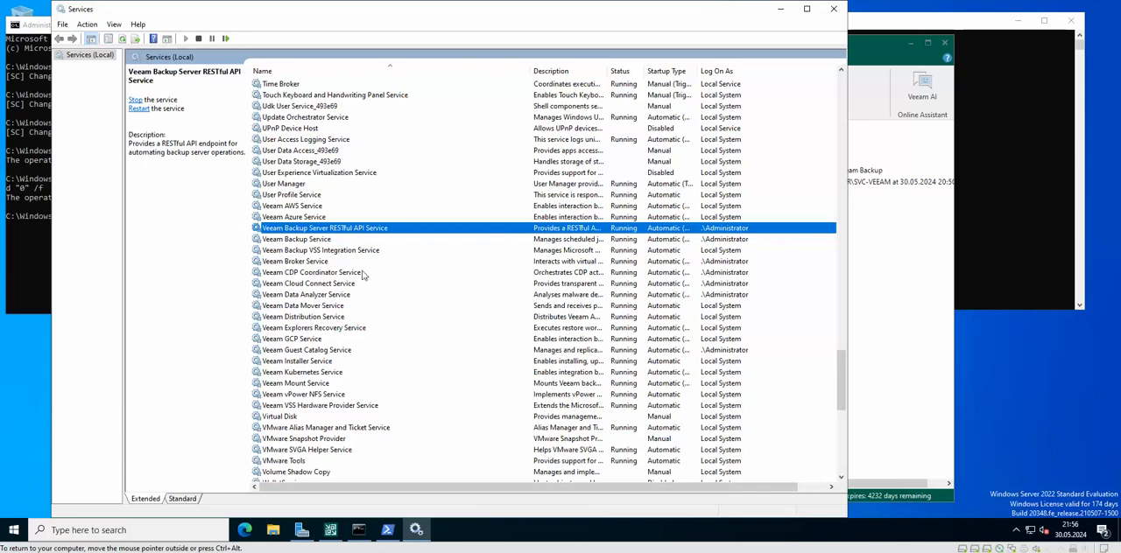
Step: Compare the log-on accounts of the Veeam services from the Backup Server RESTful API Service to the Data Analyzer Service
left_click(295, 242)
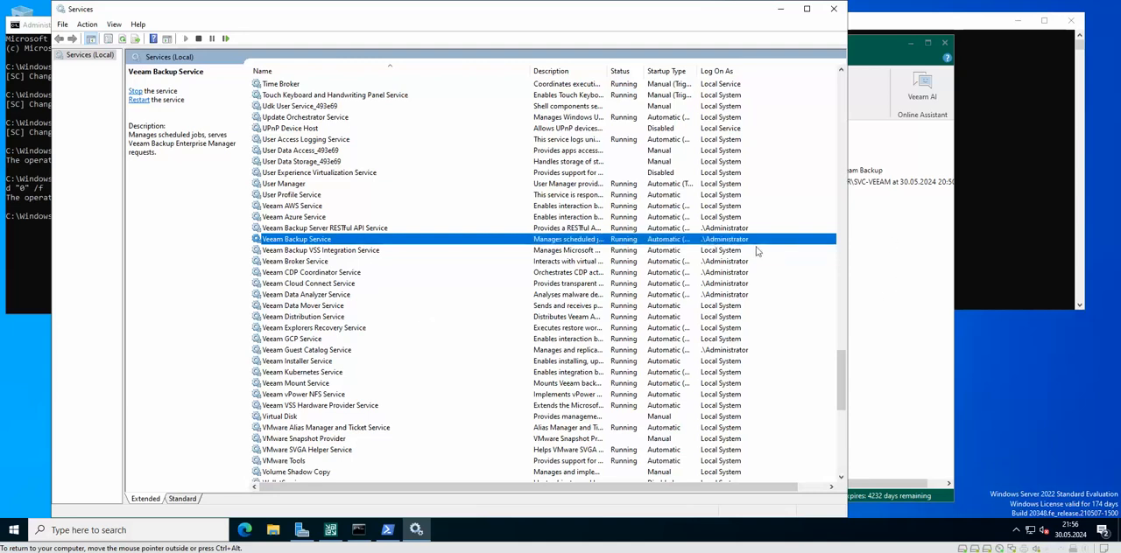
left_click(723, 231)
left_click(726, 241)
left_click(732, 261)
left_click(732, 272)
left_click(731, 284)
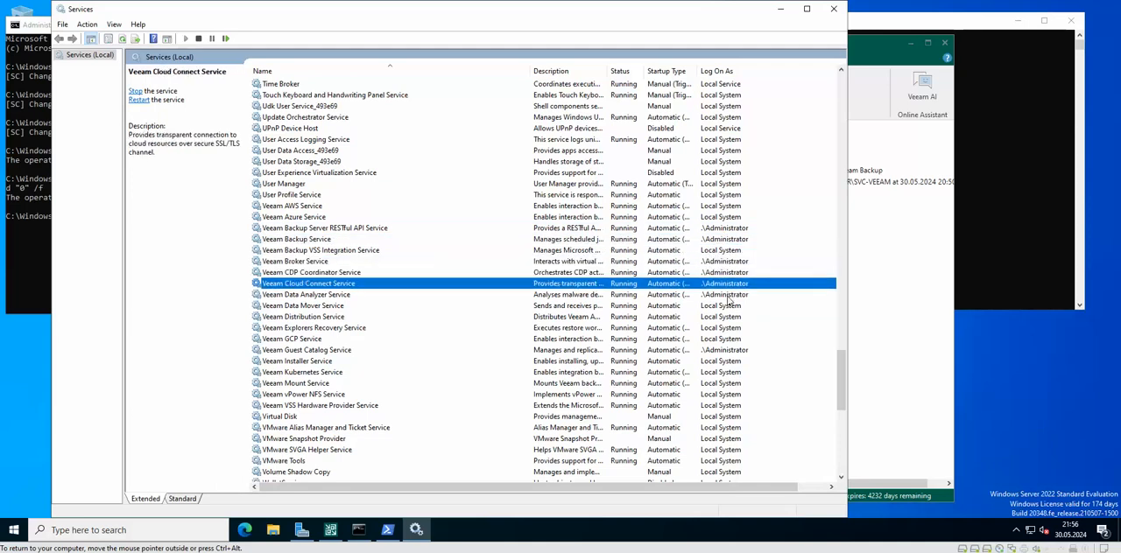
left_click(732, 295)
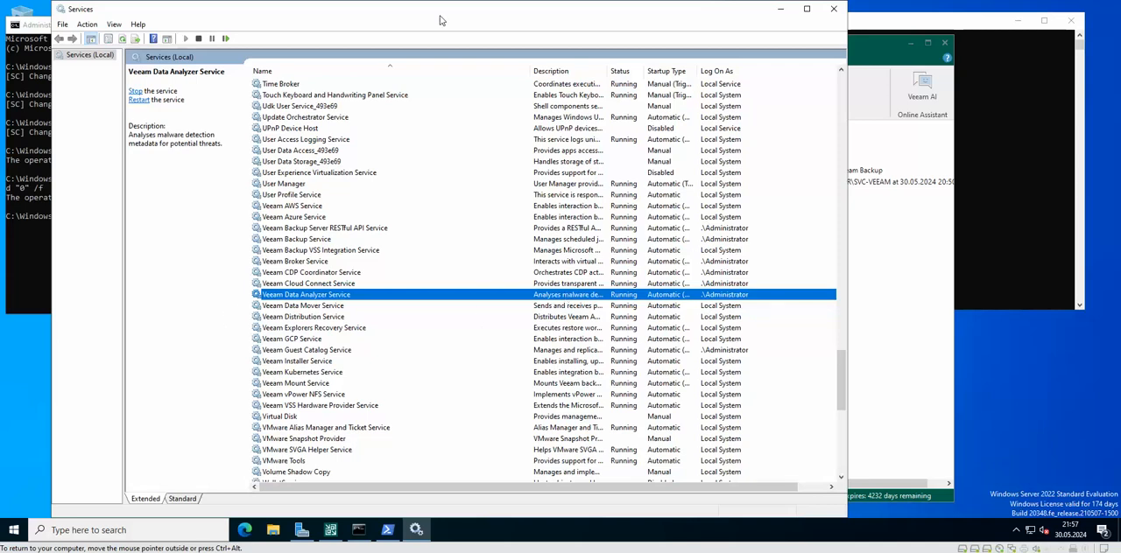
Step: Recheck the log-on accounts of the Veeam Broker, CDP Coordinator, Cloud Connect and Data Analyzer services, and close the Services window
left_click_drag(435, 10, 455, 5)
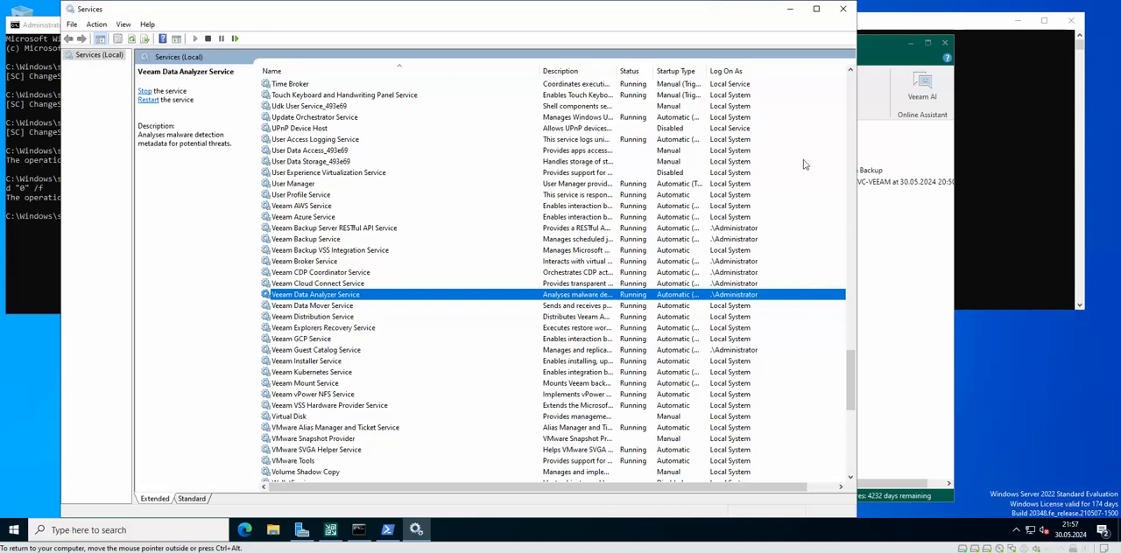
left_click(742, 262)
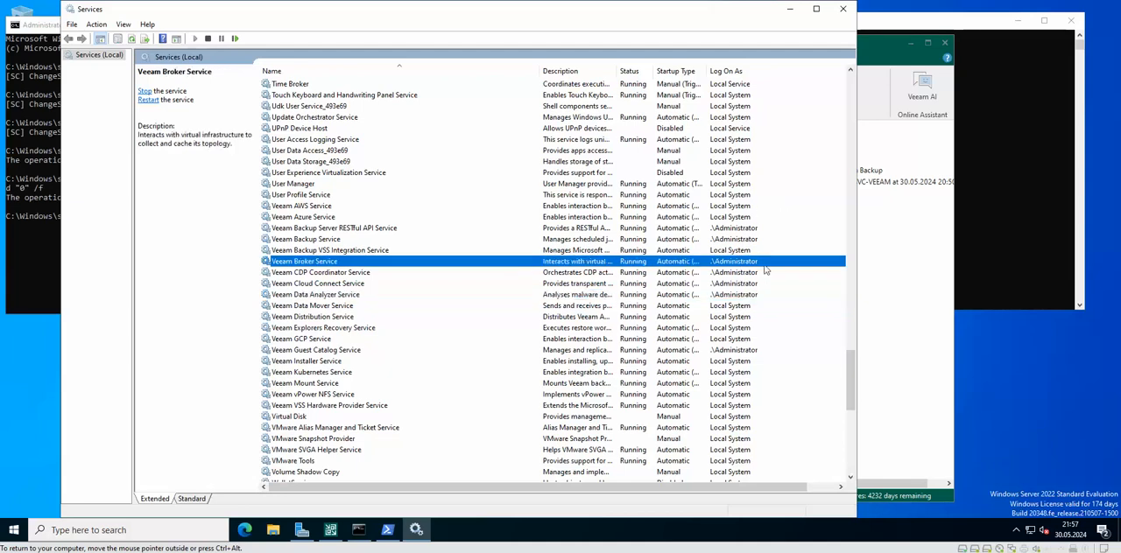
left_click(737, 275)
left_click(735, 285)
left_click(733, 296)
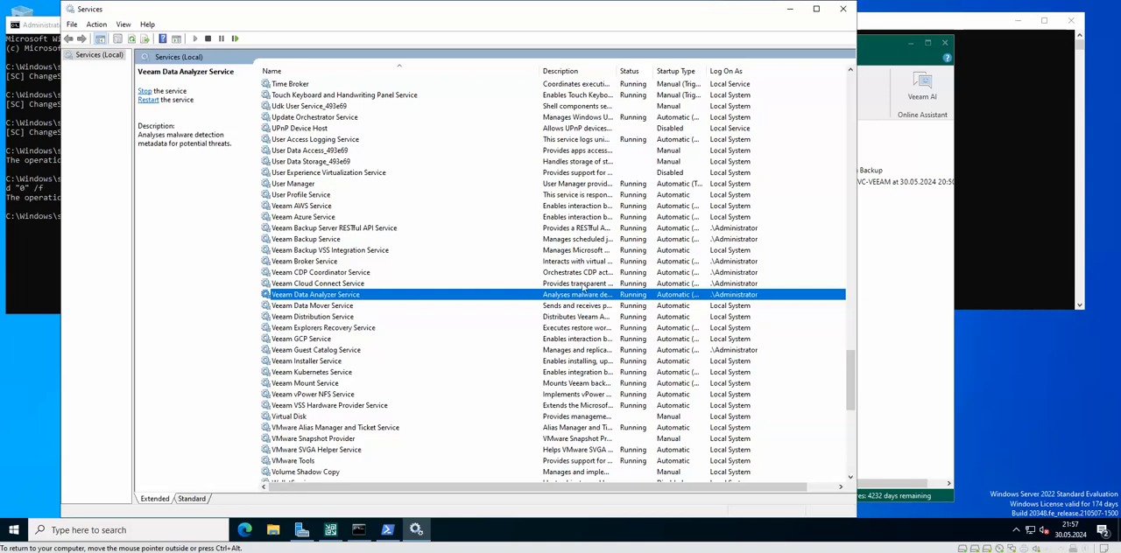
left_click(732, 284)
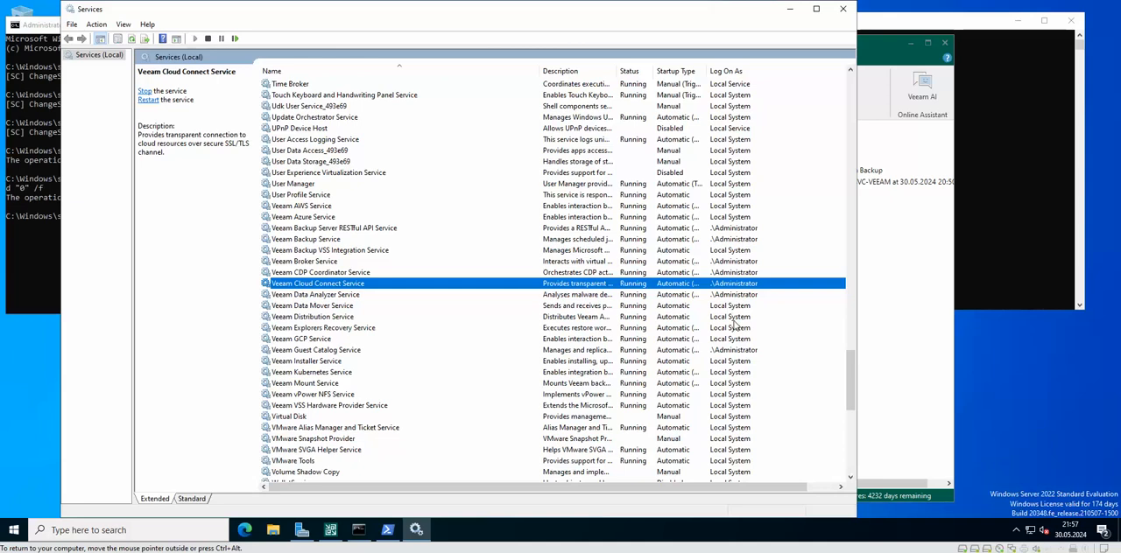
left_click(320, 272)
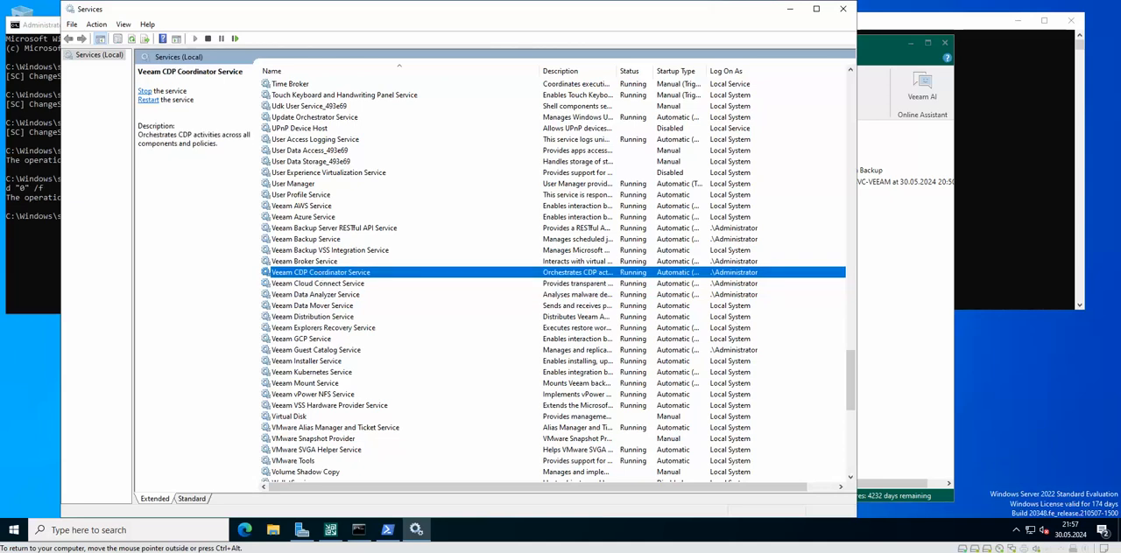
left_click(842, 11)
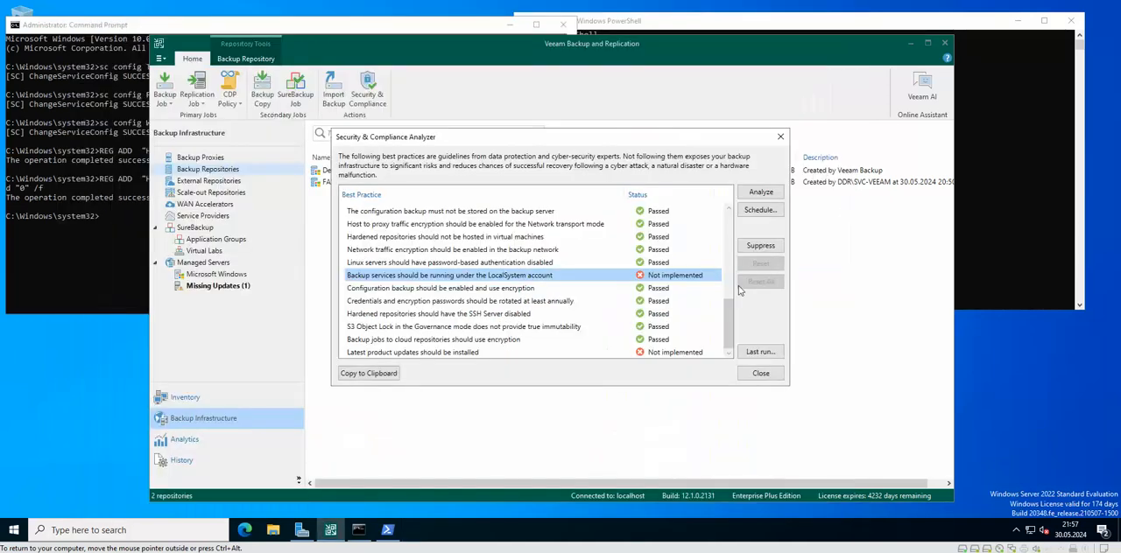
Step: Review the status of the latest product updates best practice and of those from configuration backup encryption to cloud repository encryption
left_click(450, 356)
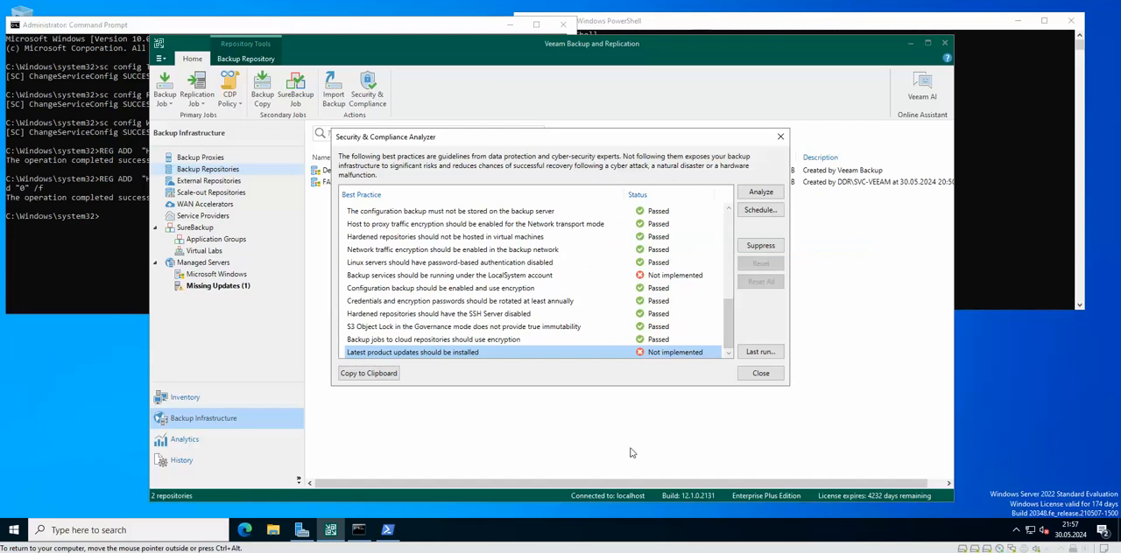
left_click_drag(525, 288, 560, 340)
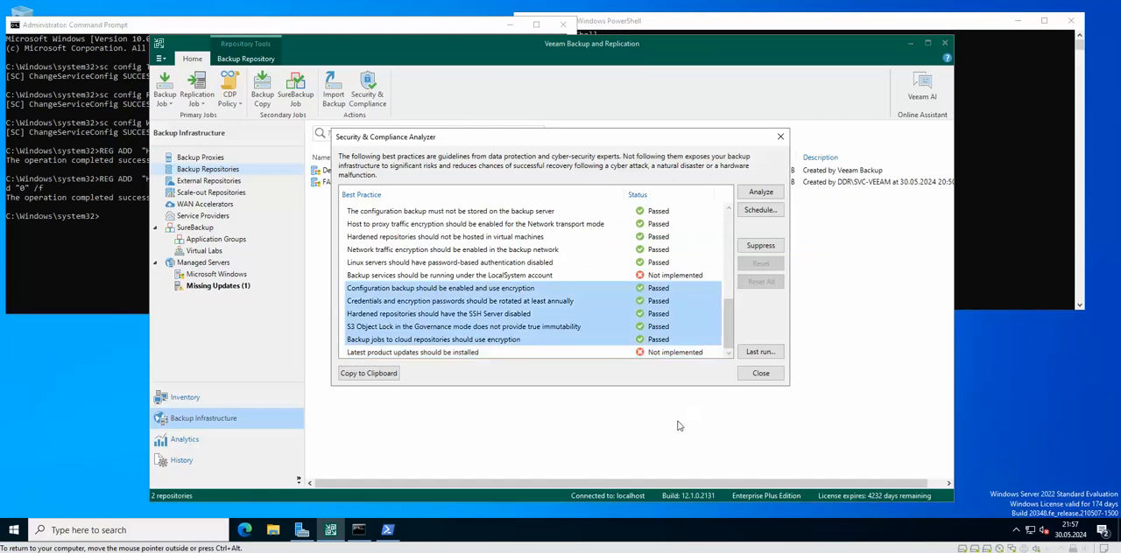
left_click(557, 315)
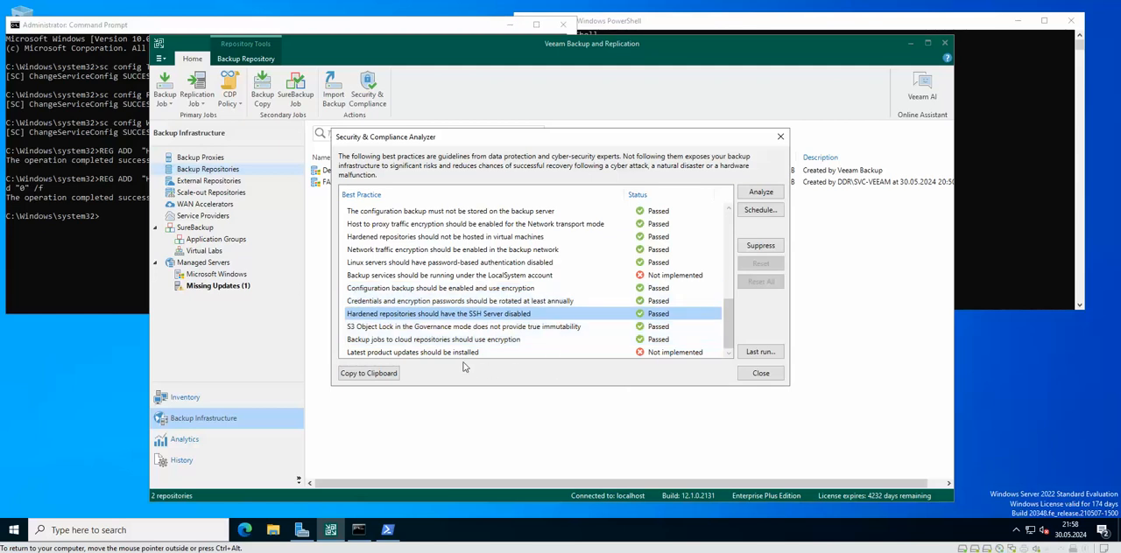
left_click(466, 353)
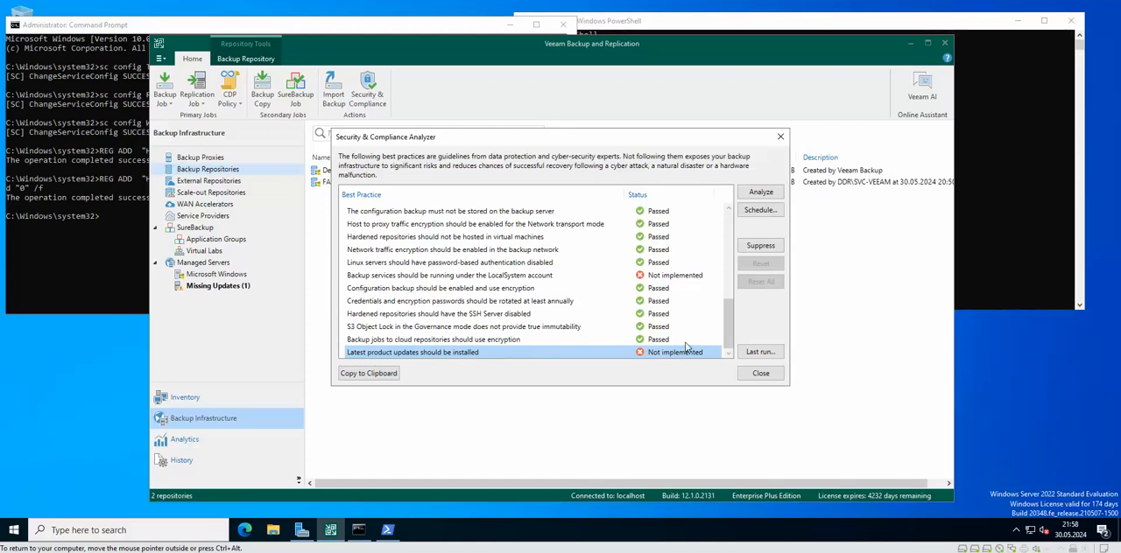
Step: Examine the product configuration best practices on immutable media, the 3-2-1 backup rule, password loss protection and the production domain
scroll(687, 347, "up", 3)
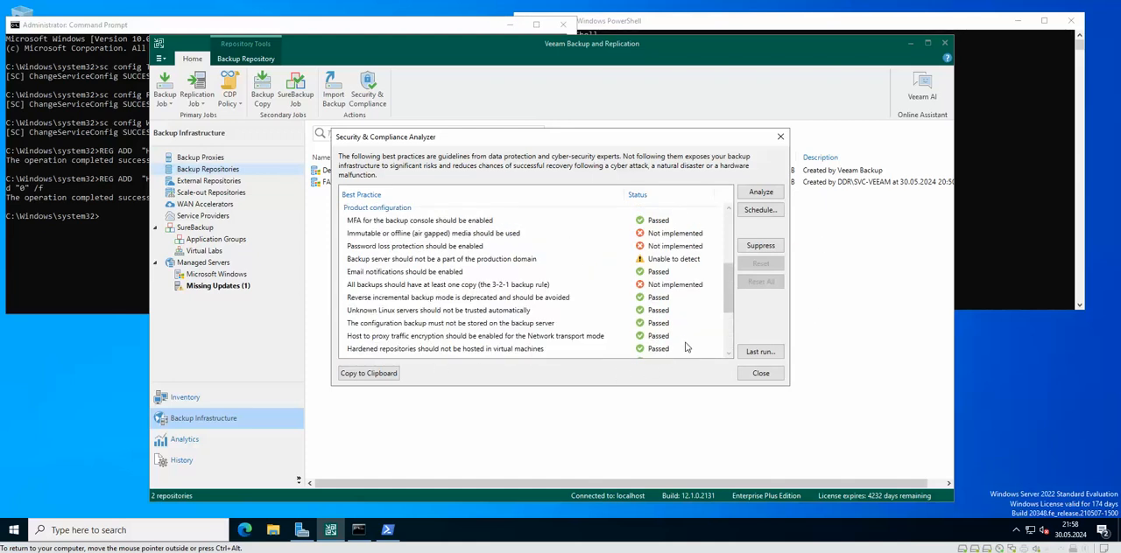
scroll(687, 347, "up", 1)
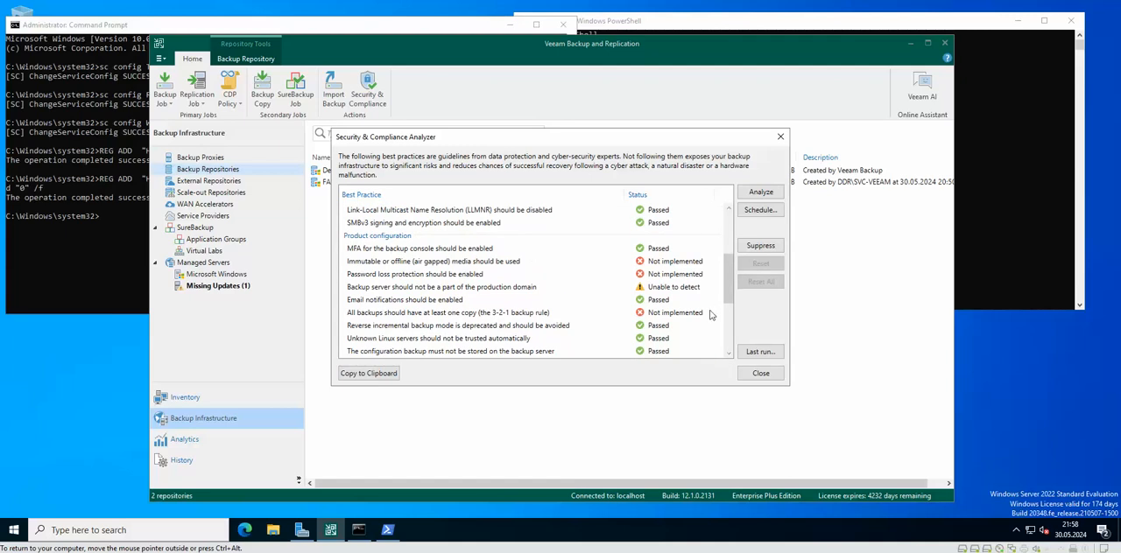
scroll(711, 297, "down", 4)
scroll(709, 294, "up", 2)
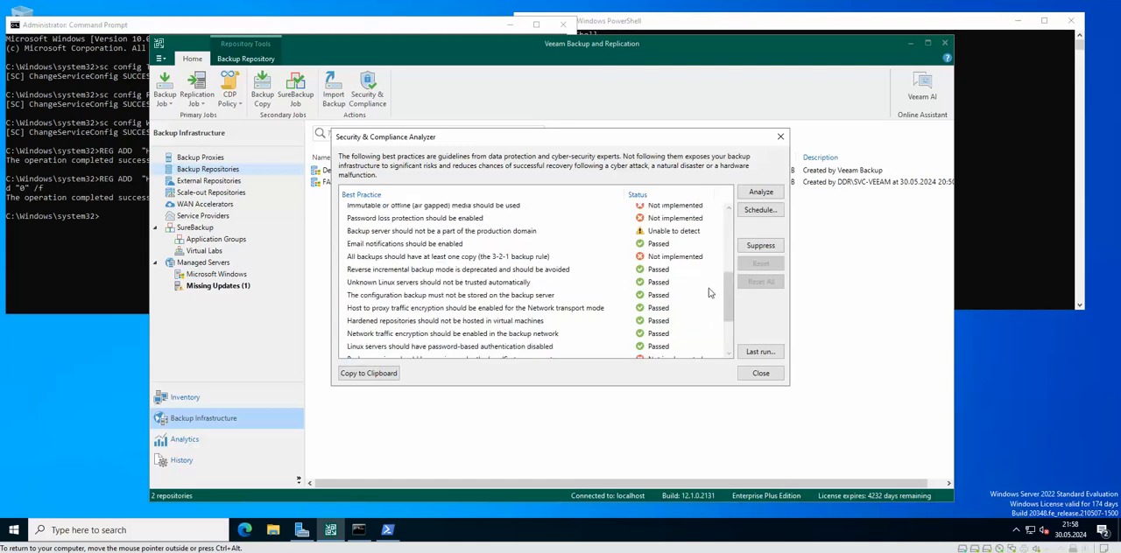
scroll(709, 293, "up", 1)
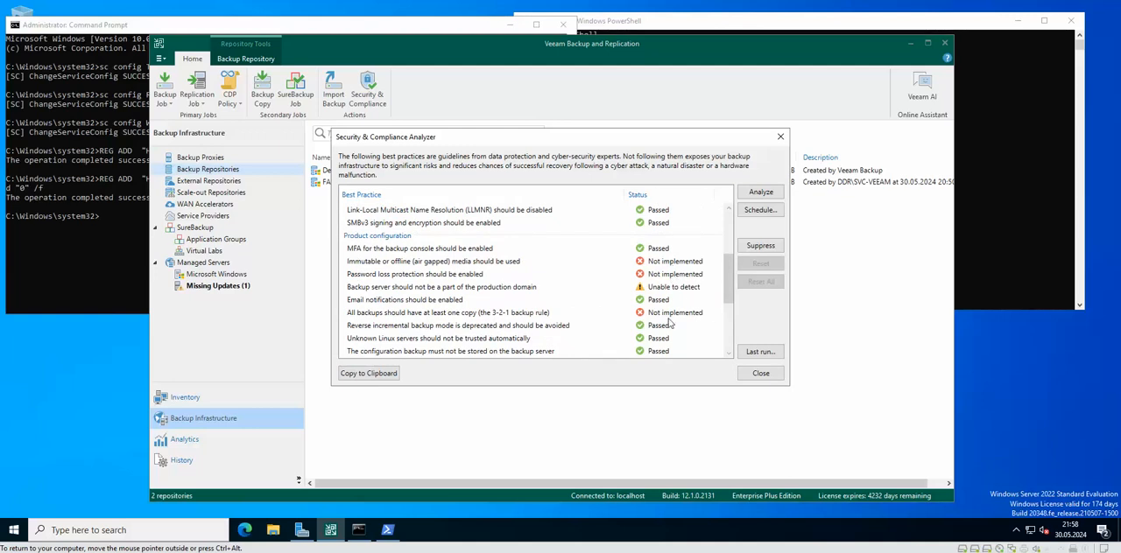
left_click(405, 267)
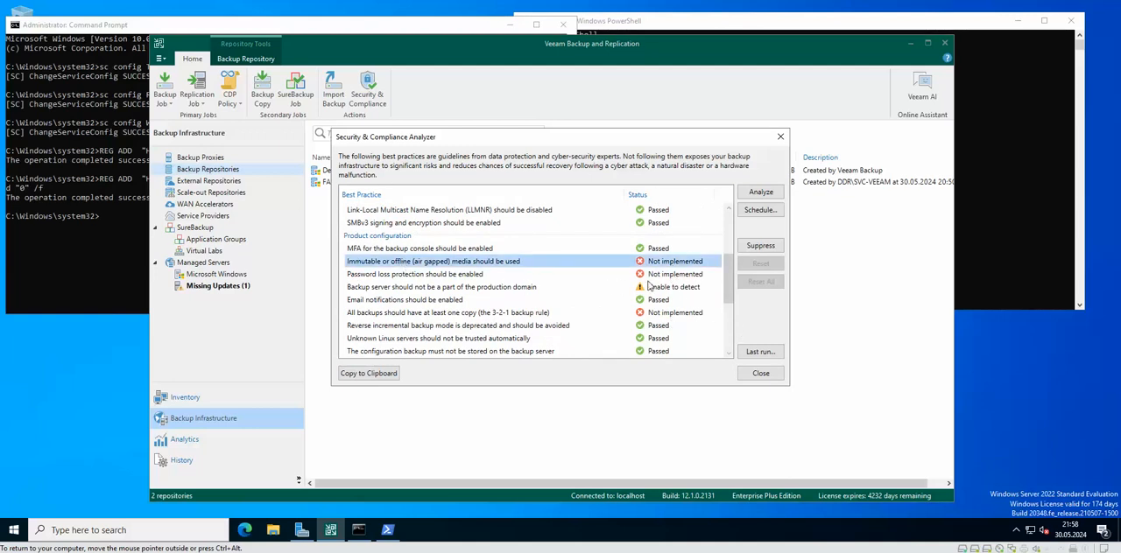
left_click(440, 315)
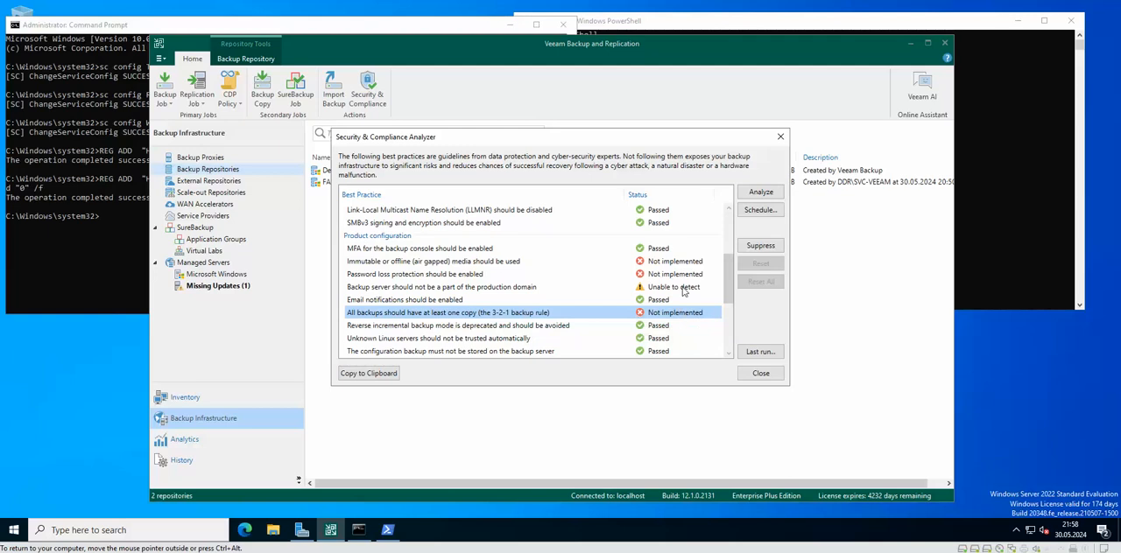
left_click(657, 279)
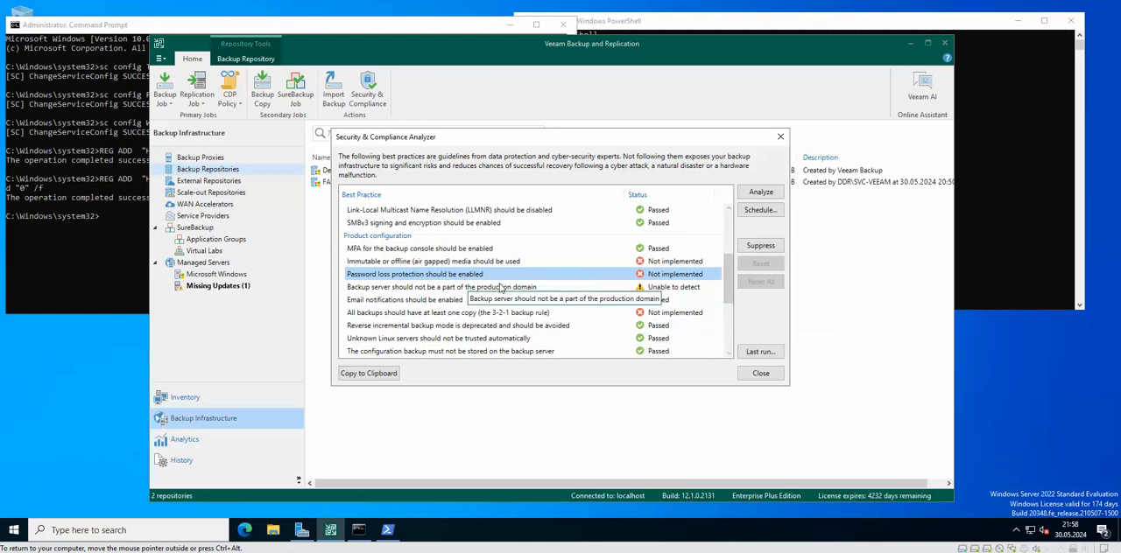
left_click(529, 287)
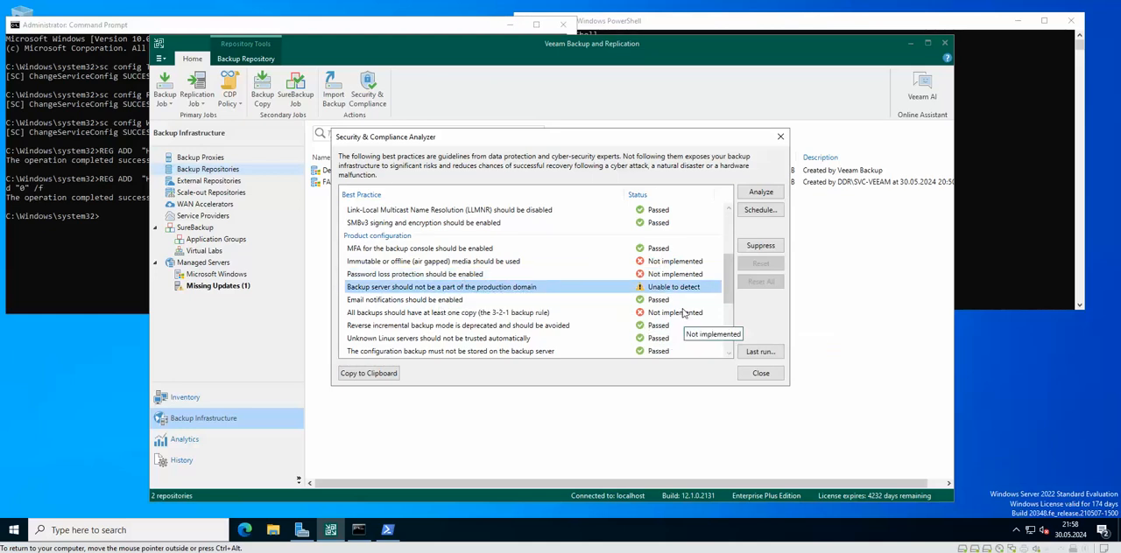
Step: Recheck the LocalSystem account and latest product updates best practices, and return to the backup infrastructure security section
scroll(684, 315, "up", 1)
scroll(682, 303, "down", 2)
scroll(682, 304, "down", 3)
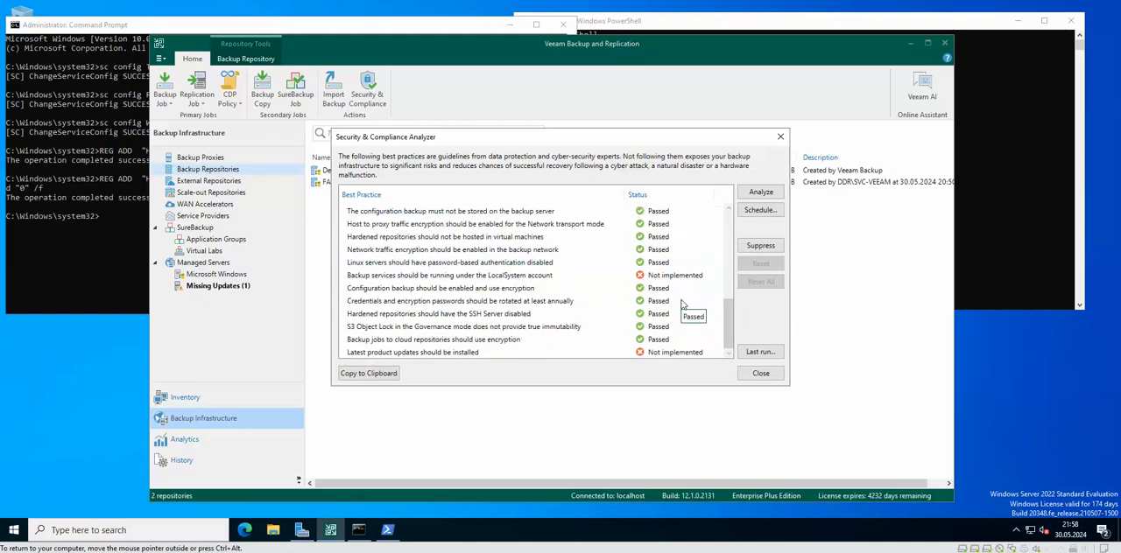
left_click(516, 277)
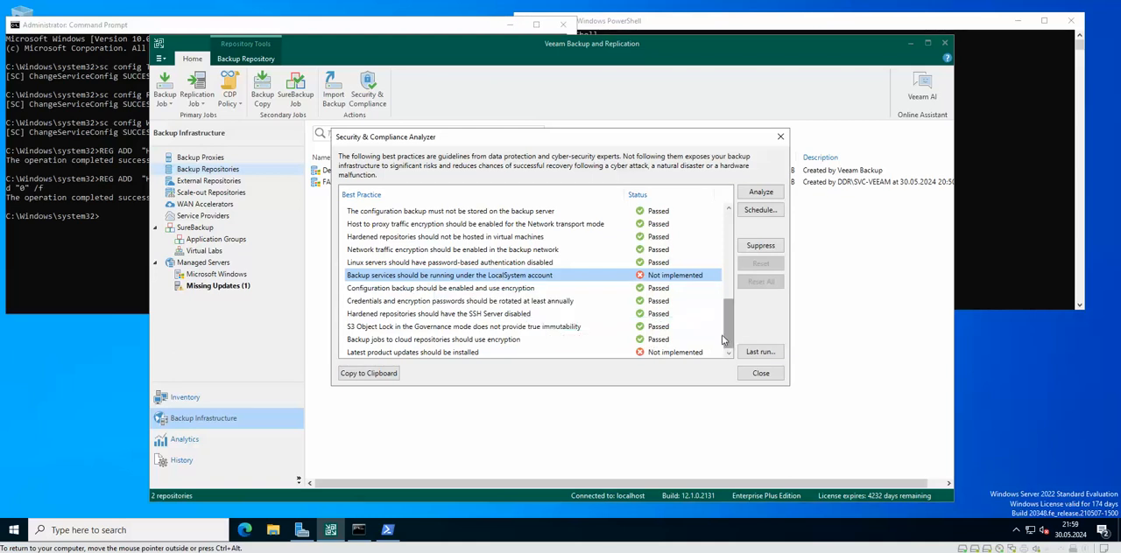
left_click(454, 353)
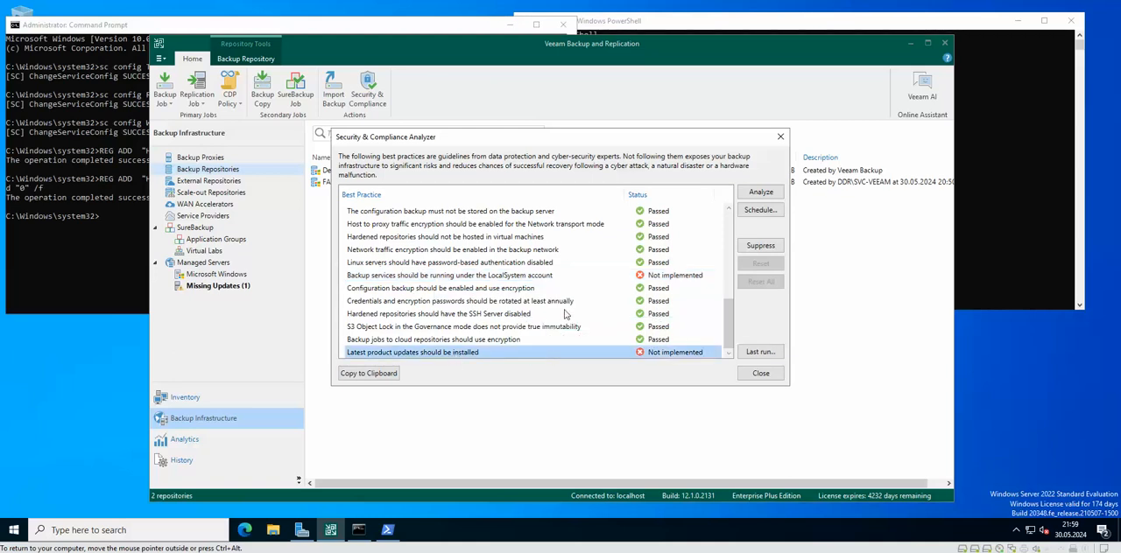
scroll(565, 313, "up", 8)
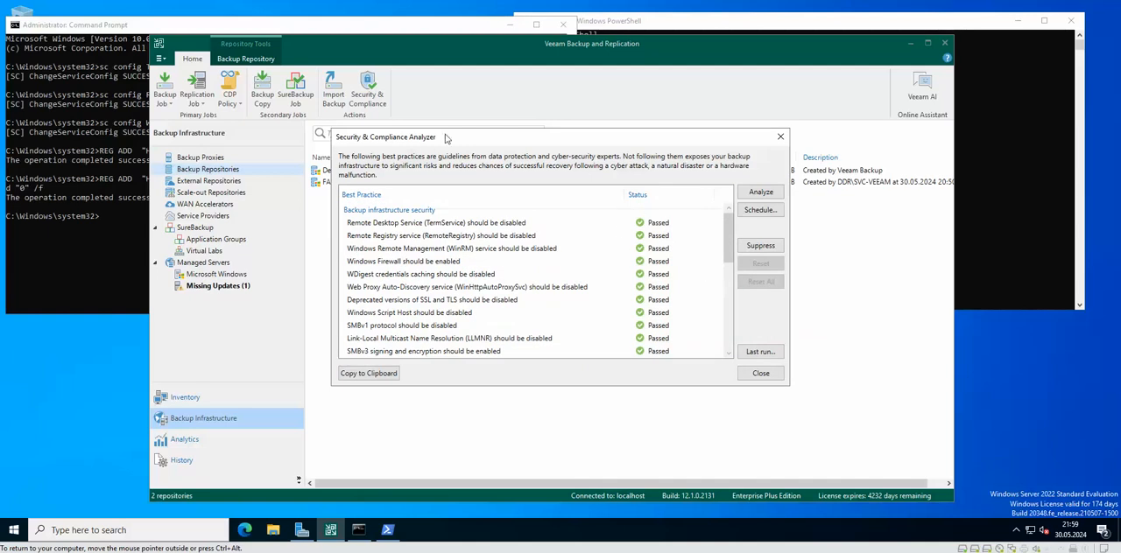
left_click_drag(445, 137, 458, 141)
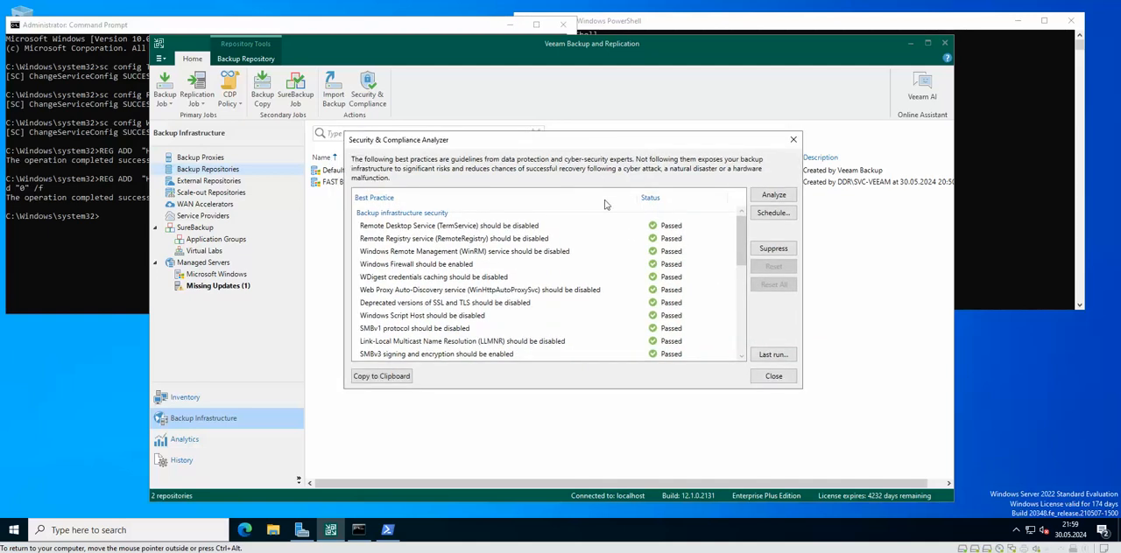